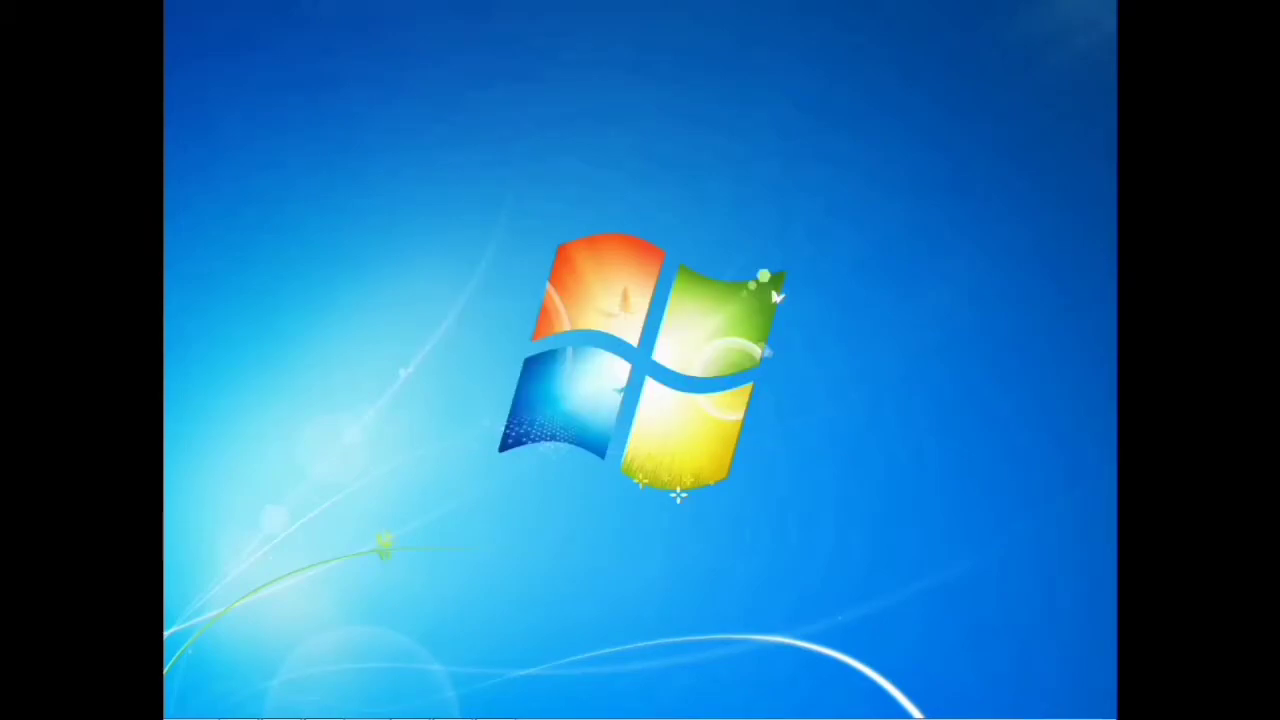
- Open the graduation photo 4r (10).jpg in Windows Photo Viewer
{"action": "right_click", "coordinate": [710, 228]}
{"action": "left_click", "coordinate": [745, 284]}
{"action": "left_click", "coordinate": [325, 714]}
{"action": "left_click", "coordinate": [654, 277]}
{"action": "double_click", "coordinate": [654, 277]}
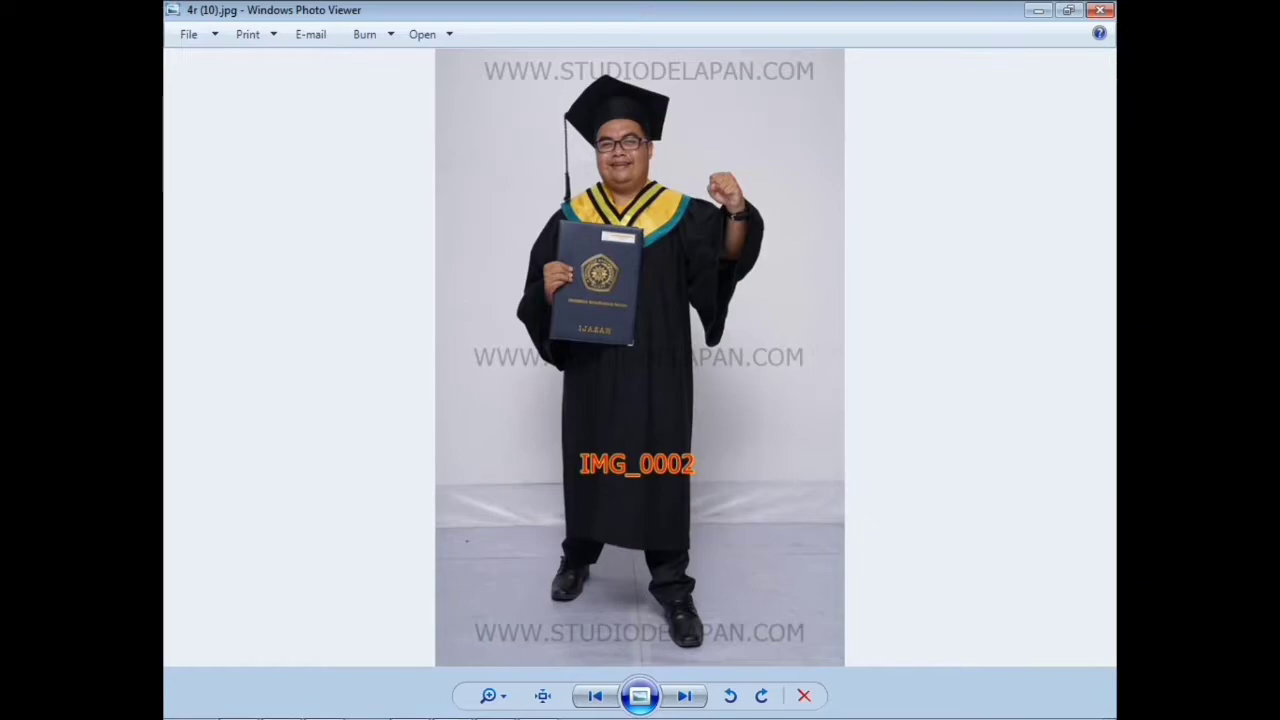
- Open the displayed photo in Adobe Photoshop CS3 for editing
{"action": "right_click", "coordinate": [740, 188]}
{"action": "mouse_move", "coordinate": [800, 194]}
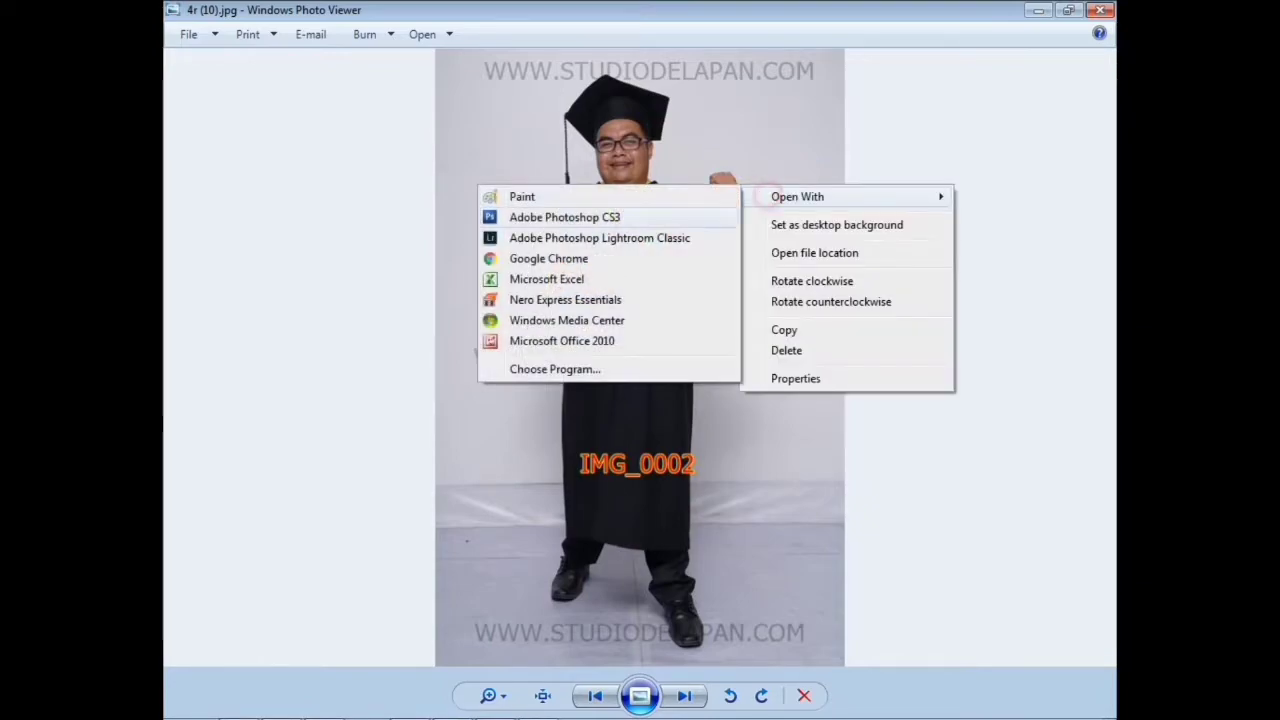
{"action": "left_click", "coordinate": [571, 217]}
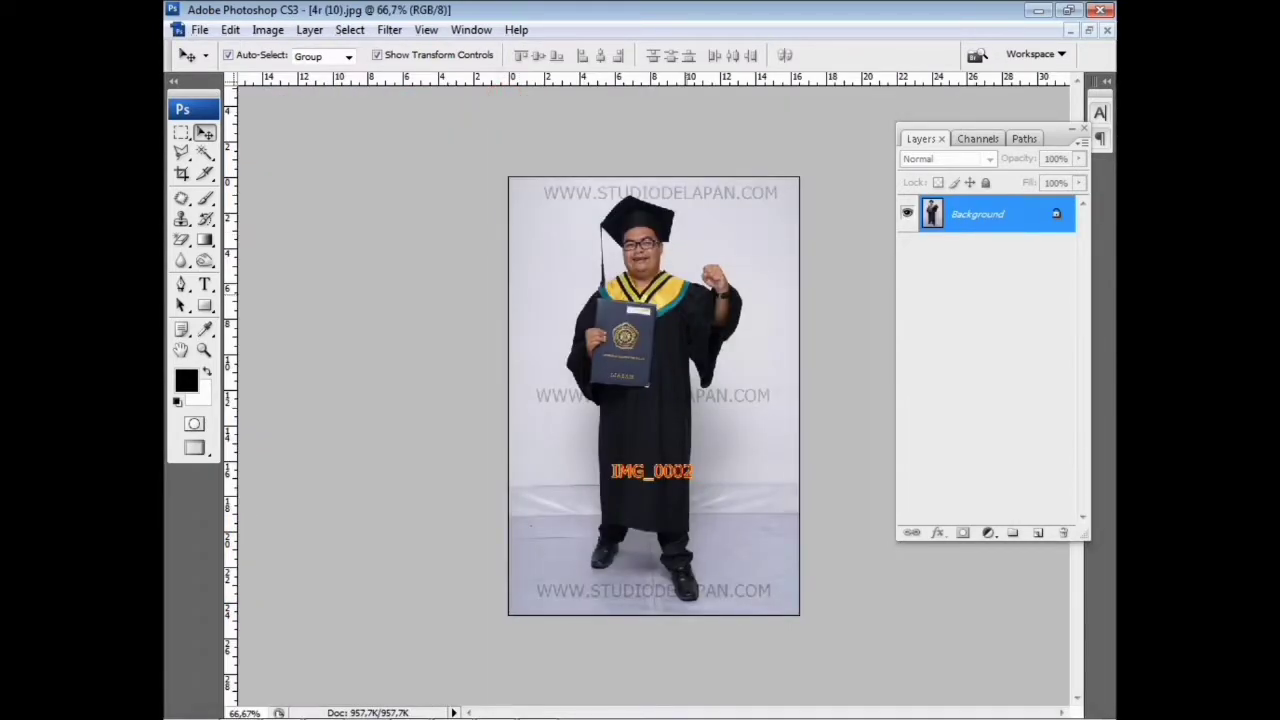
- Brighten the photo with Curves, mapping input 119 to output 143, and accept Levels at its default values
{"action": "key", "text": "ctrl+m"}
{"action": "left_click_drag", "start_coordinate": [881, 354], "coordinate": [881, 334]}
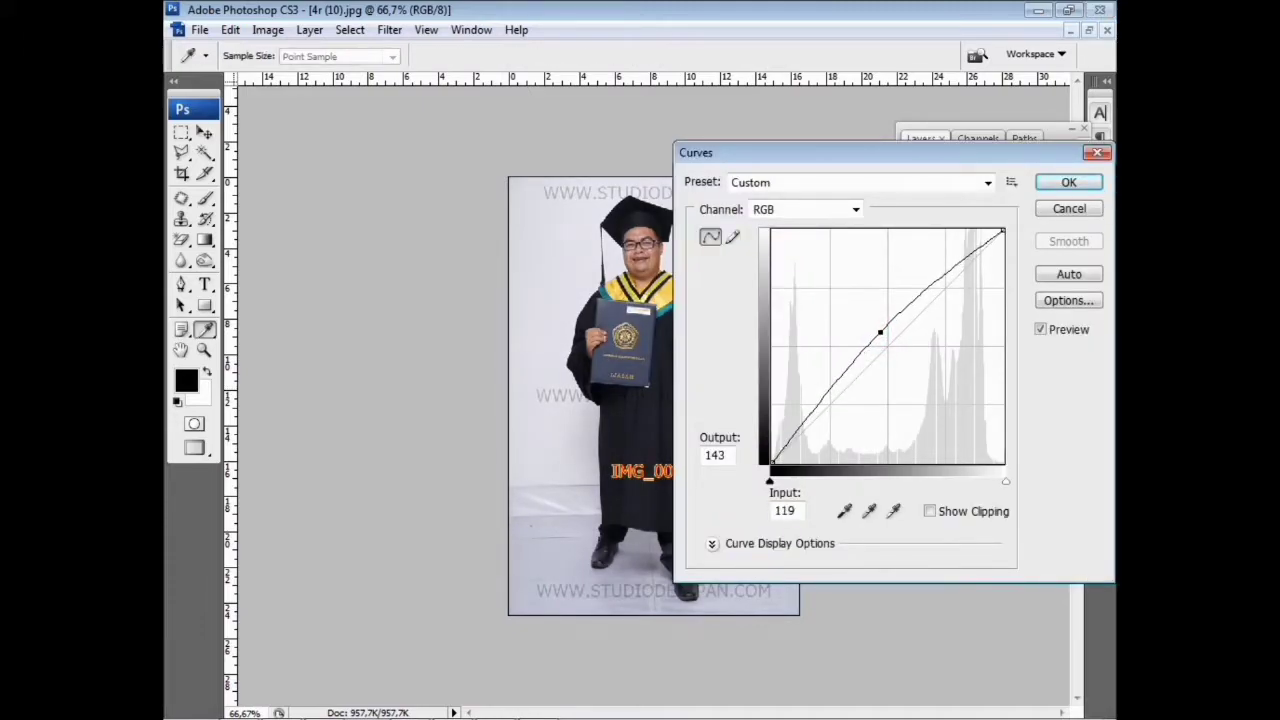
{"action": "key", "text": "Return"}
{"action": "key", "text": "ctrl+l"}
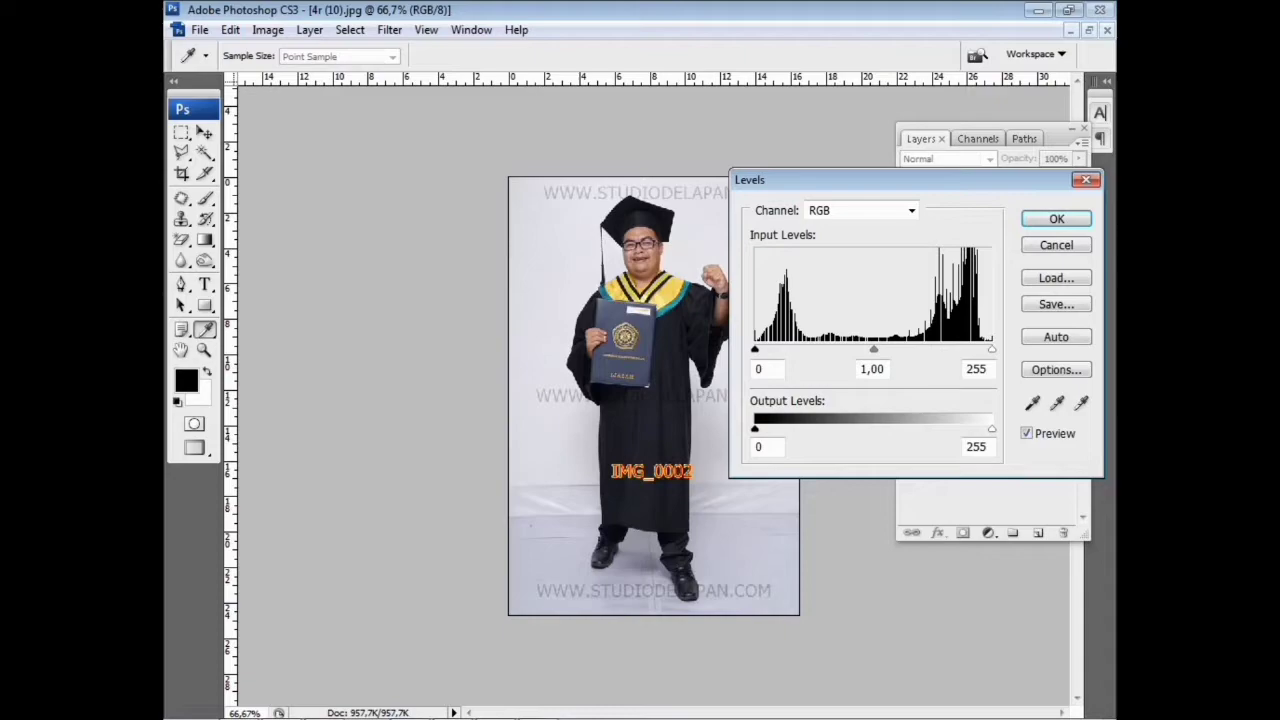
{"action": "key", "text": "Return"}
- Duplicate the background onto a new layer and switch to full-screen mode with the menu bar
{"action": "key", "text": "ctrl+j"}
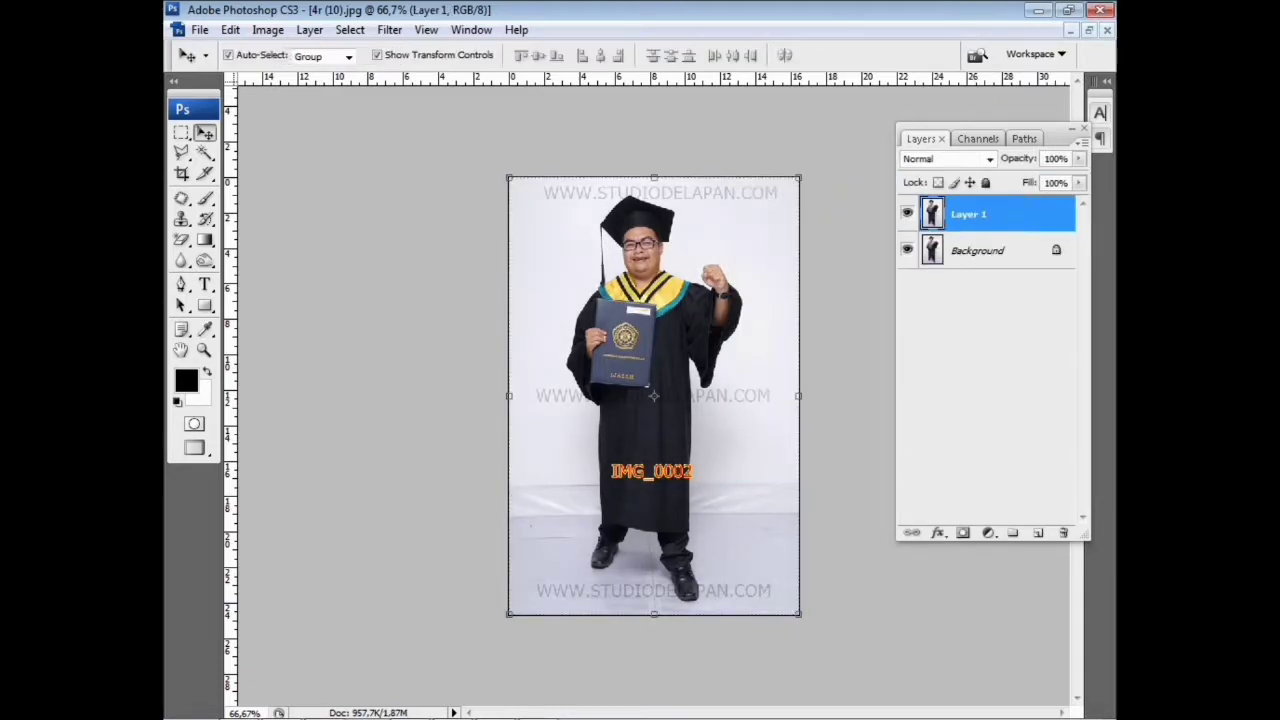
{"action": "key", "text": "ctrl+plus"}
{"action": "key", "text": "ctrl+plus"}
{"action": "key", "text": "ctrl+plus"}
{"action": "left_click_drag", "start_coordinate": [640, 480], "coordinate": [694, 257]}
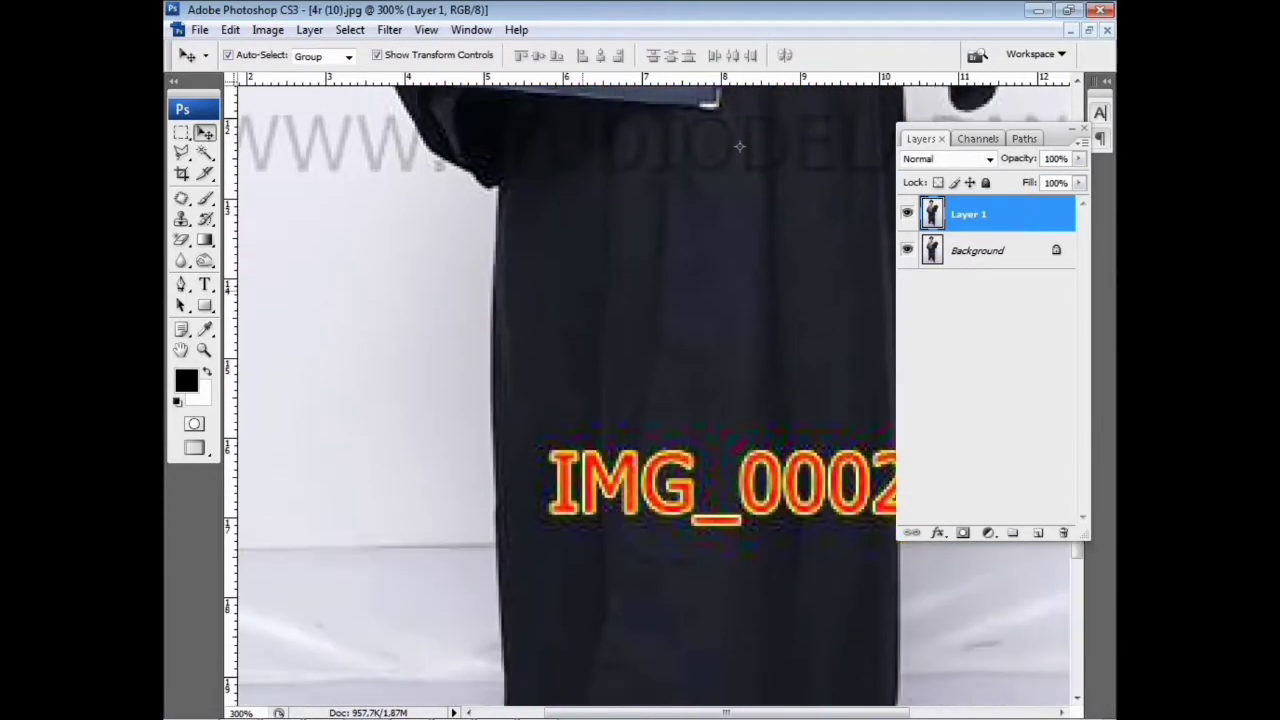
{"action": "key", "text": "f"}
{"action": "key", "text": "f"}
{"action": "key", "text": "ctrl+plus"}
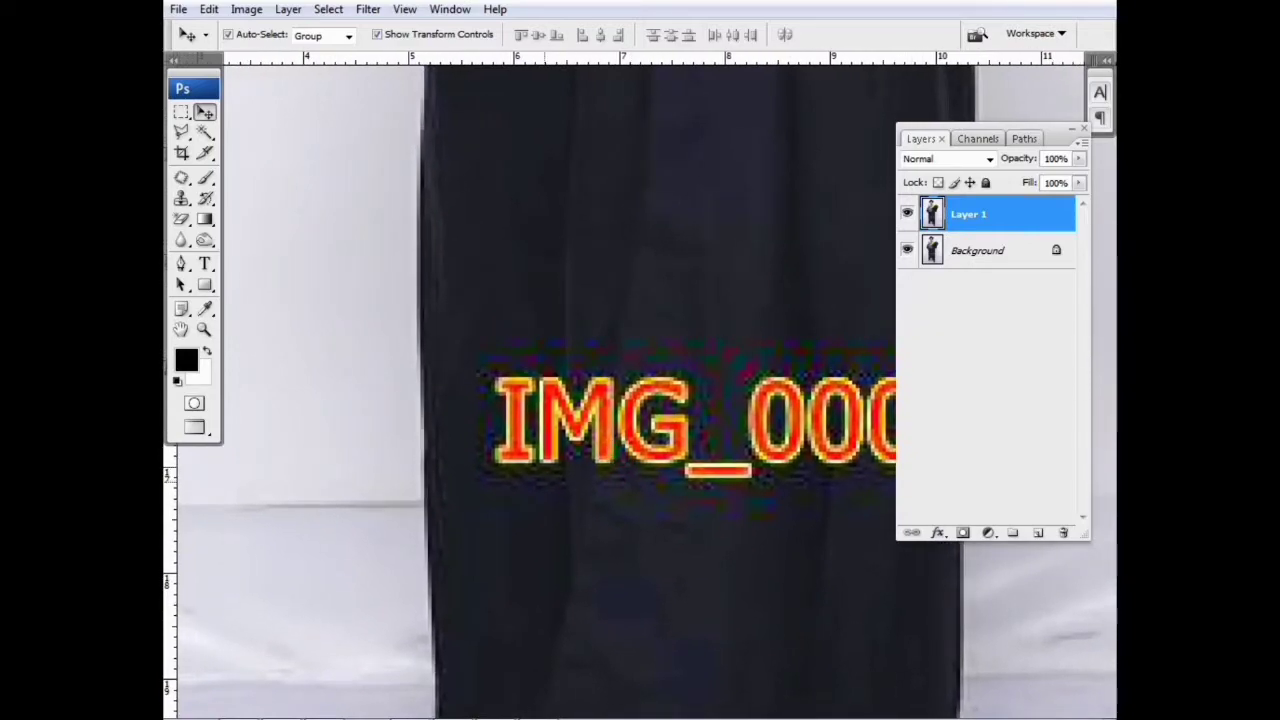
- Choose the Clone Stamp tool for retouching the watermark in the photo's lower-left corner
{"action": "scroll", "coordinate": [557, 451], "scroll_direction": "down", "scroll_amount": 10}
{"action": "scroll", "coordinate": [557, 451], "scroll_direction": "left", "scroll_amount": 4}
{"action": "scroll", "coordinate": [507, 372], "scroll_direction": "left", "scroll_amount": 3}
{"action": "key", "text": "s"}
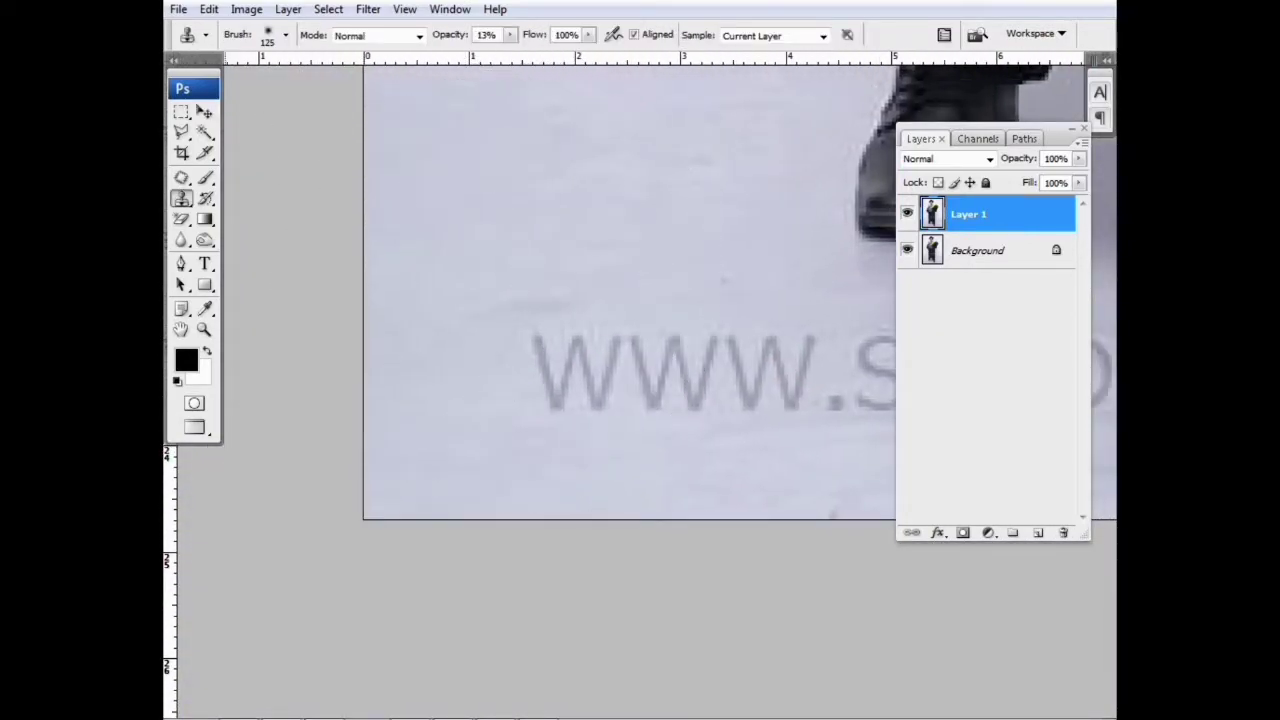
{"action": "left_click", "coordinate": [182, 198]}
{"action": "left_click", "coordinate": [251, 198]}
{"action": "right_click", "coordinate": [186, 199]}
{"action": "left_click", "coordinate": [235, 199]}
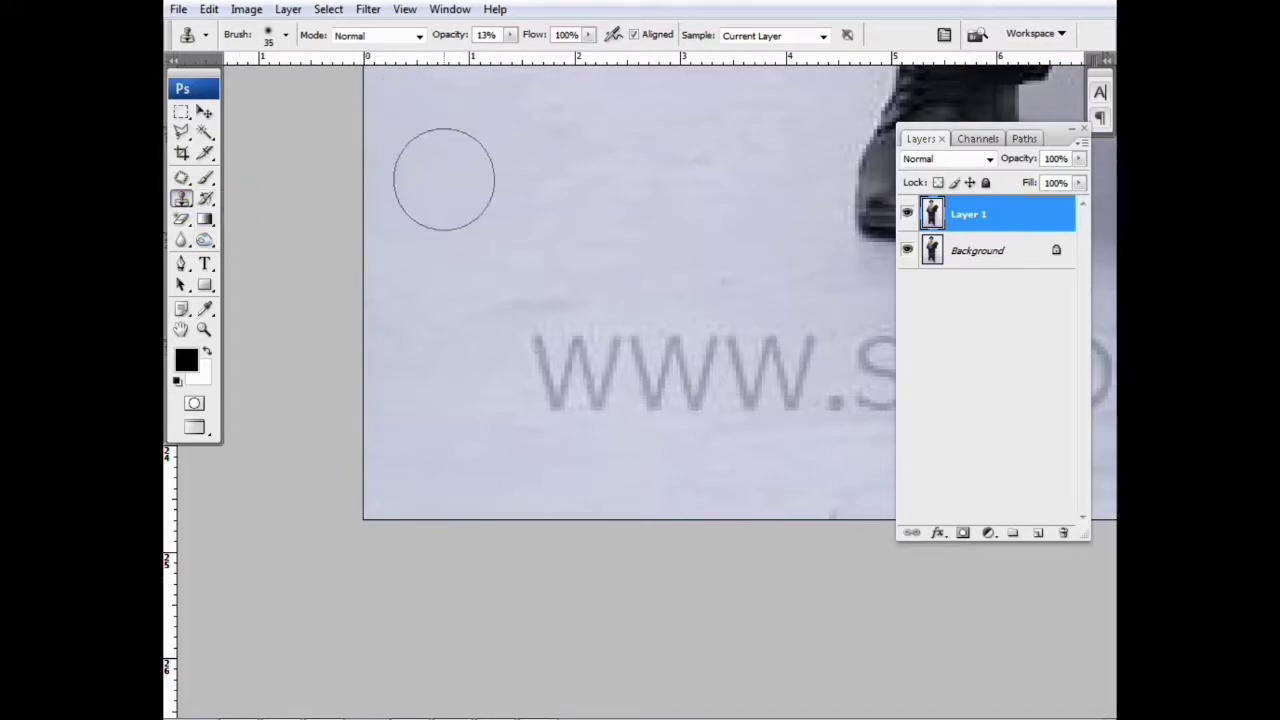
- Set the Clone Stamp to 100% opacity and reduce its brush size to 10
{"action": "scroll", "coordinate": [463, 271], "scroll_direction": "up", "scroll_amount": 1}
{"action": "key", "text": "0"}
{"action": "key", "text": "bracketleft"}
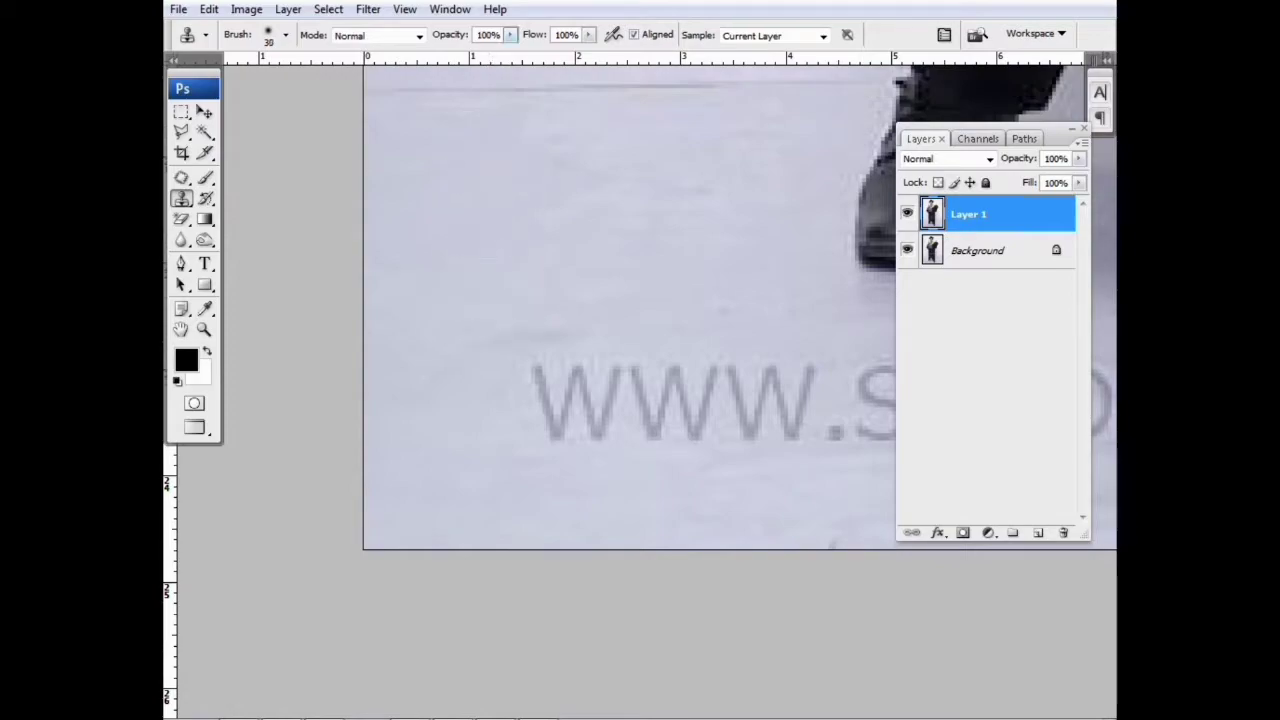
{"action": "key", "text": "bracketleft"}
{"action": "left_click", "coordinate": [507, 35]}
{"action": "left_click", "coordinate": [510, 55]}
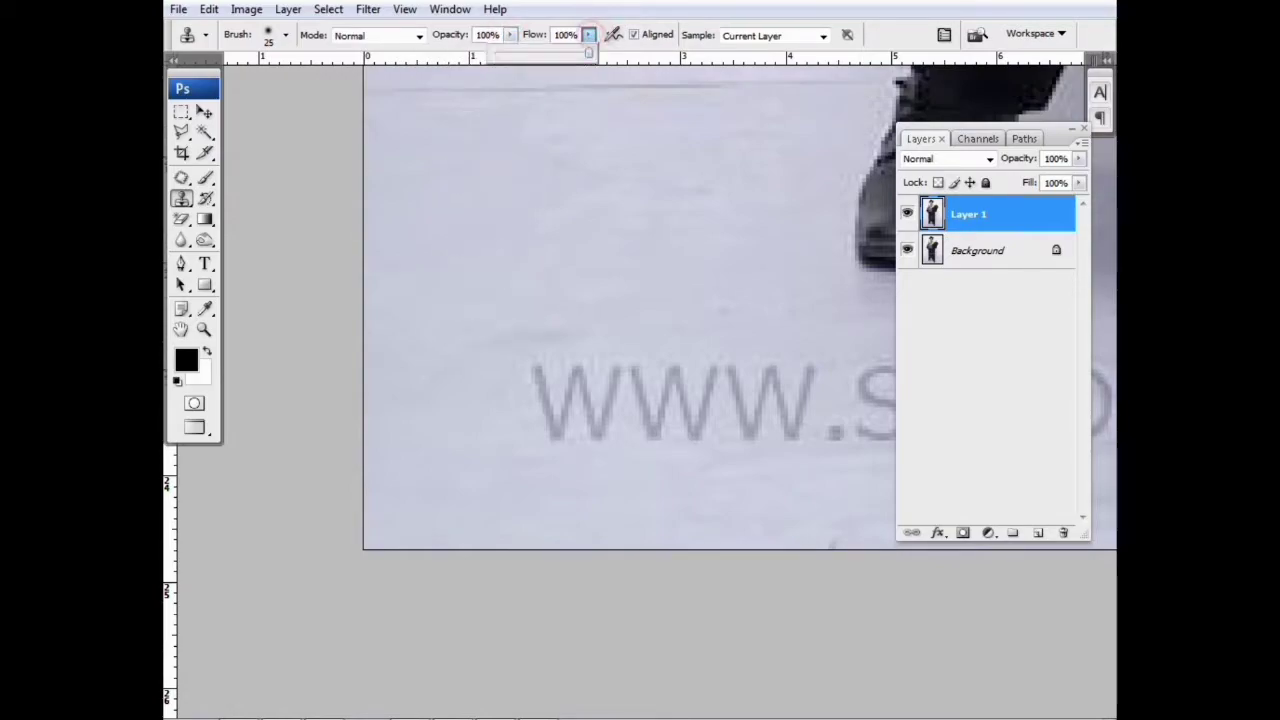
{"action": "key", "text": "bracketleft"}
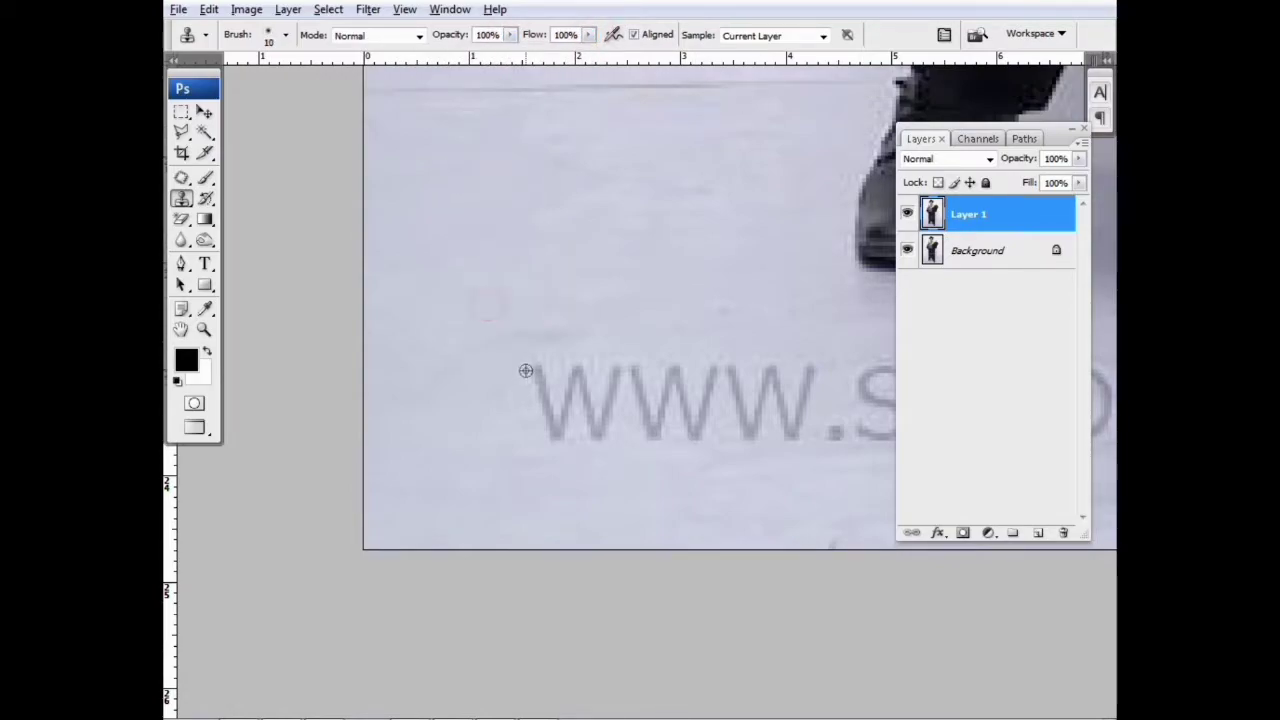
- Clone clean floor over the first two W letters of the lower watermark with a slightly larger brush
{"action": "key", "text": "bracketright"}
{"action": "mouse_move", "coordinate": [543, 366]}
{"action": "left_mouse_down"}
{"action": "mouse_move", "coordinate": [497, 383]}
{"action": "mouse_move", "coordinate": [586, 380]}
{"action": "mouse_move", "coordinate": [594, 326]}
{"action": "mouse_move", "coordinate": [585, 345]}
{"action": "left_mouse_up"}
{"action": "key", "text": "ctrl+minus"}
{"action": "left_click", "coordinate": [611, 383]}
- Replace the remaining W and the dot before STUDIO with clean floor using the Patch tool
{"action": "key", "text": "j"}
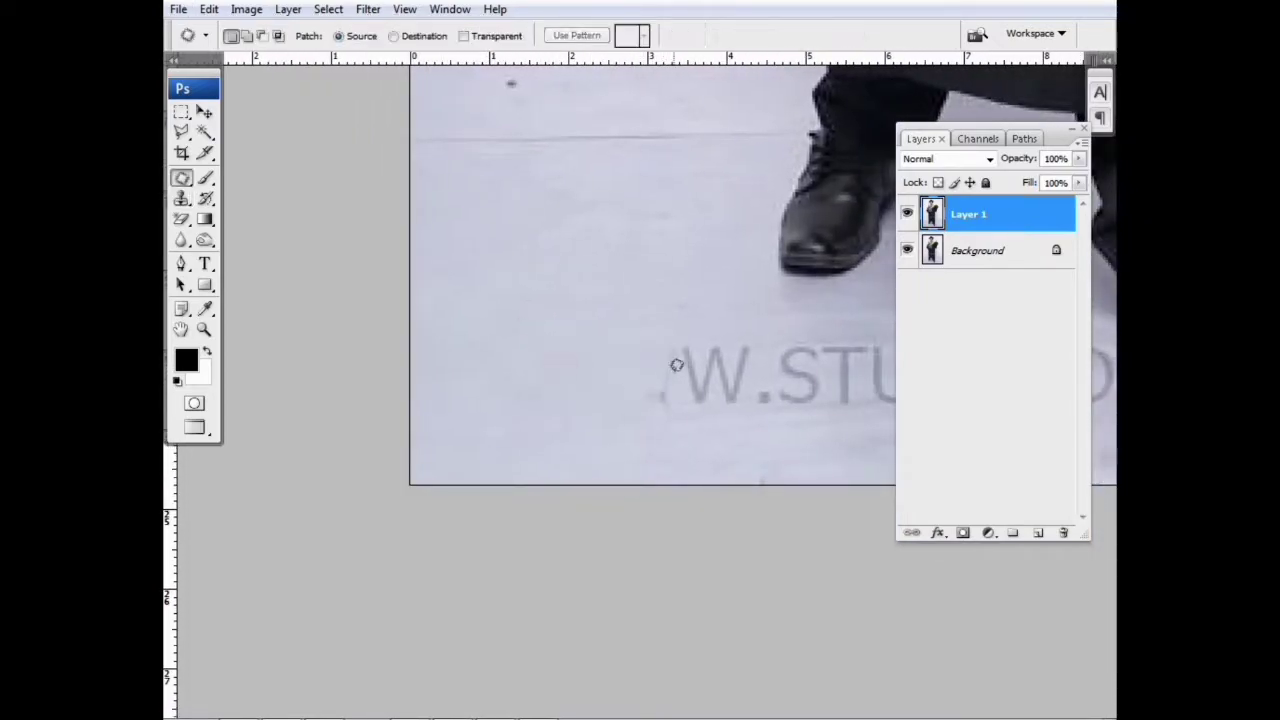
{"action": "left_click_drag", "start_coordinate": [671, 368], "coordinate": [592, 367]}
{"action": "left_click_drag", "start_coordinate": [549, 381], "coordinate": [584, 402]}
{"action": "left_click_drag", "start_coordinate": [624, 311], "coordinate": [551, 378]}
{"action": "left_click_drag", "start_coordinate": [622, 364], "coordinate": [490, 350]}
{"action": "left_click", "coordinate": [489, 340]}
{"action": "left_click_drag", "start_coordinate": [571, 387], "coordinate": [556, 383]}
{"action": "left_click_drag", "start_coordinate": [556, 384], "coordinate": [589, 400]}
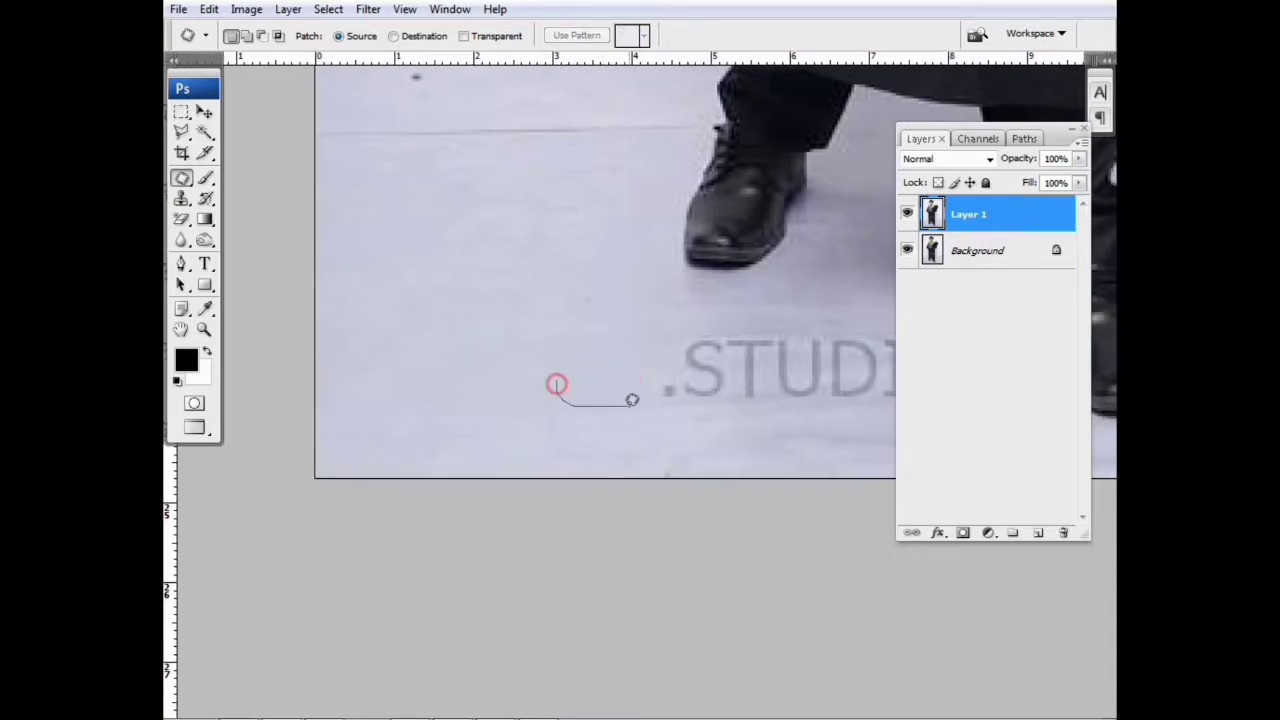
{"action": "left_click_drag", "start_coordinate": [682, 359], "coordinate": [649, 320]}
{"action": "right_click", "coordinate": [181, 177]}
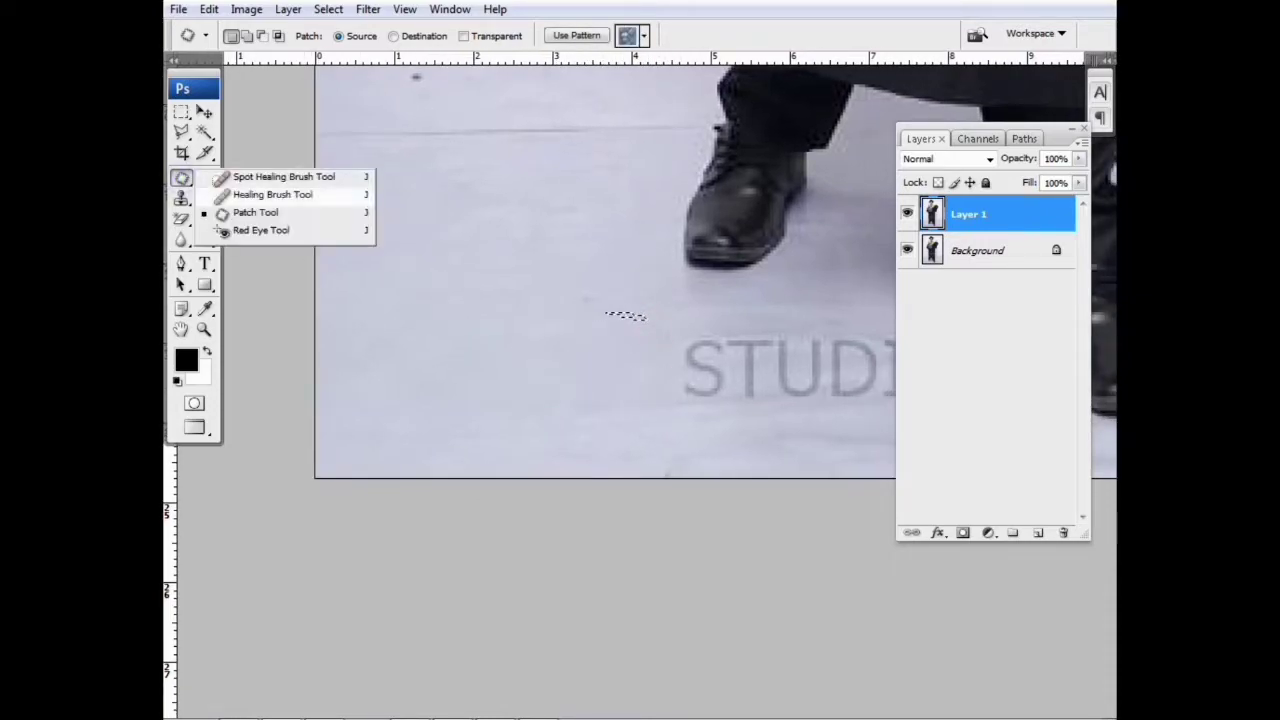
{"action": "left_click", "coordinate": [397, 167]}
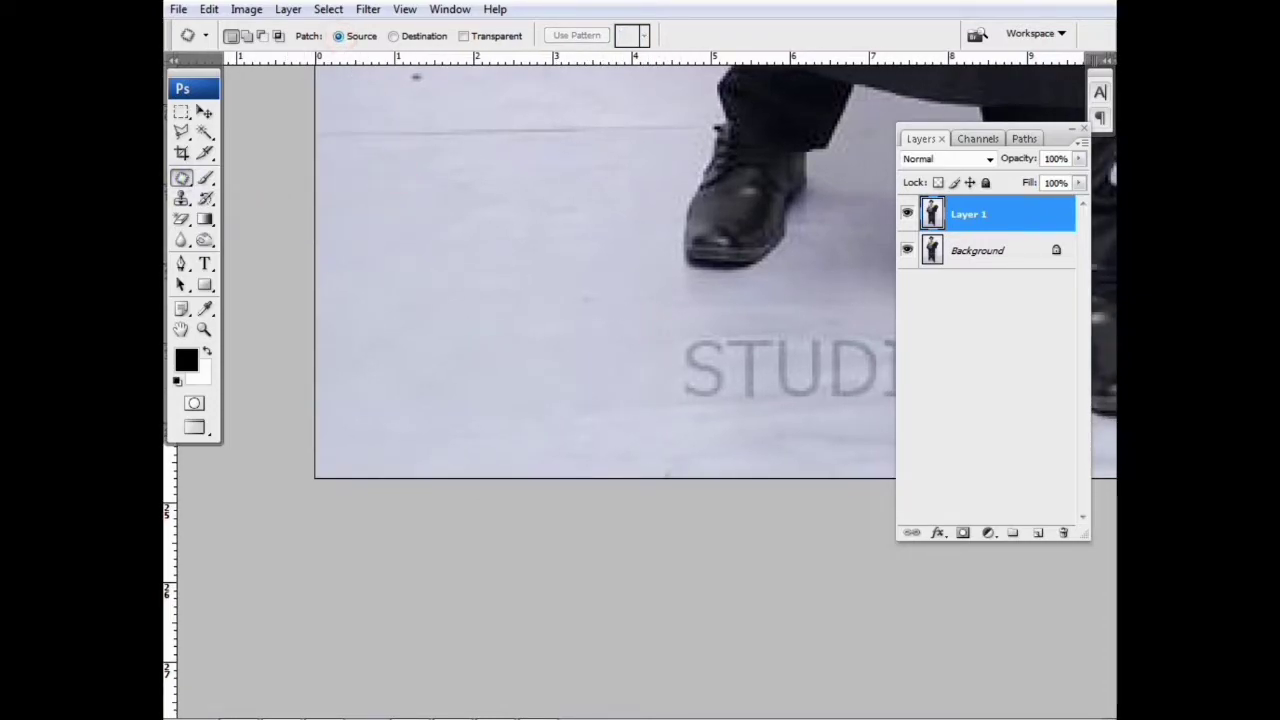
- Patch the letters STUDI in the lower watermark with clean floor
{"action": "left_click_drag", "start_coordinate": [643, 434], "coordinate": [426, 457]}
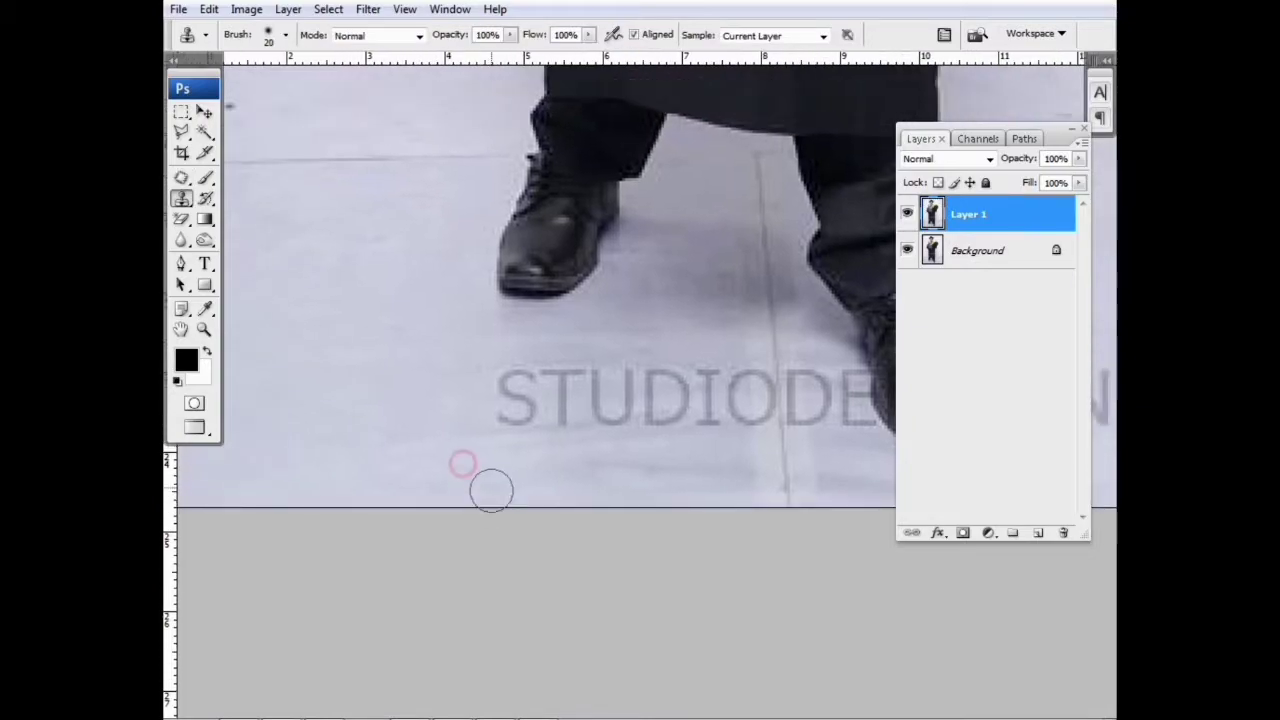
{"action": "left_click_drag", "start_coordinate": [430, 428], "coordinate": [568, 446]}
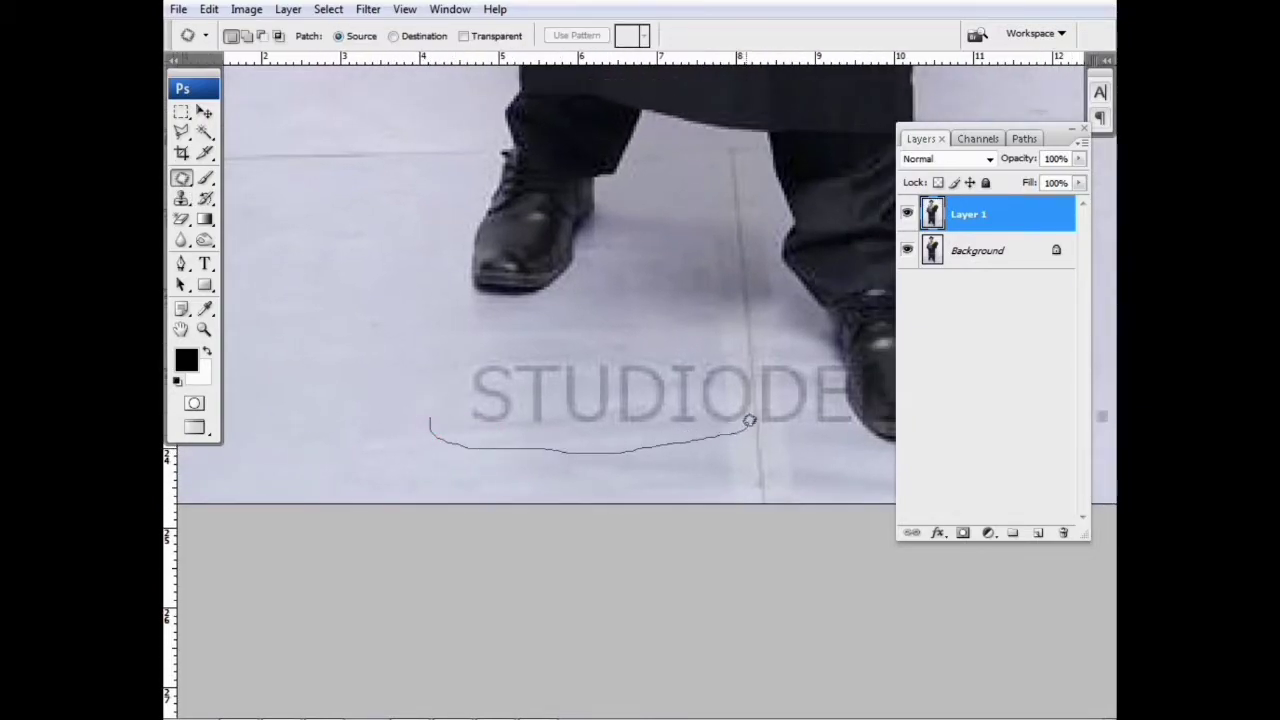
{"action": "left_click_drag", "start_coordinate": [683, 333], "coordinate": [629, 326]}
{"action": "mouse_move", "coordinate": [472, 350]}
{"action": "left_mouse_down"}
{"action": "mouse_move", "coordinate": [426, 434]}
{"action": "mouse_move", "coordinate": [700, 418]}
{"action": "left_mouse_up"}
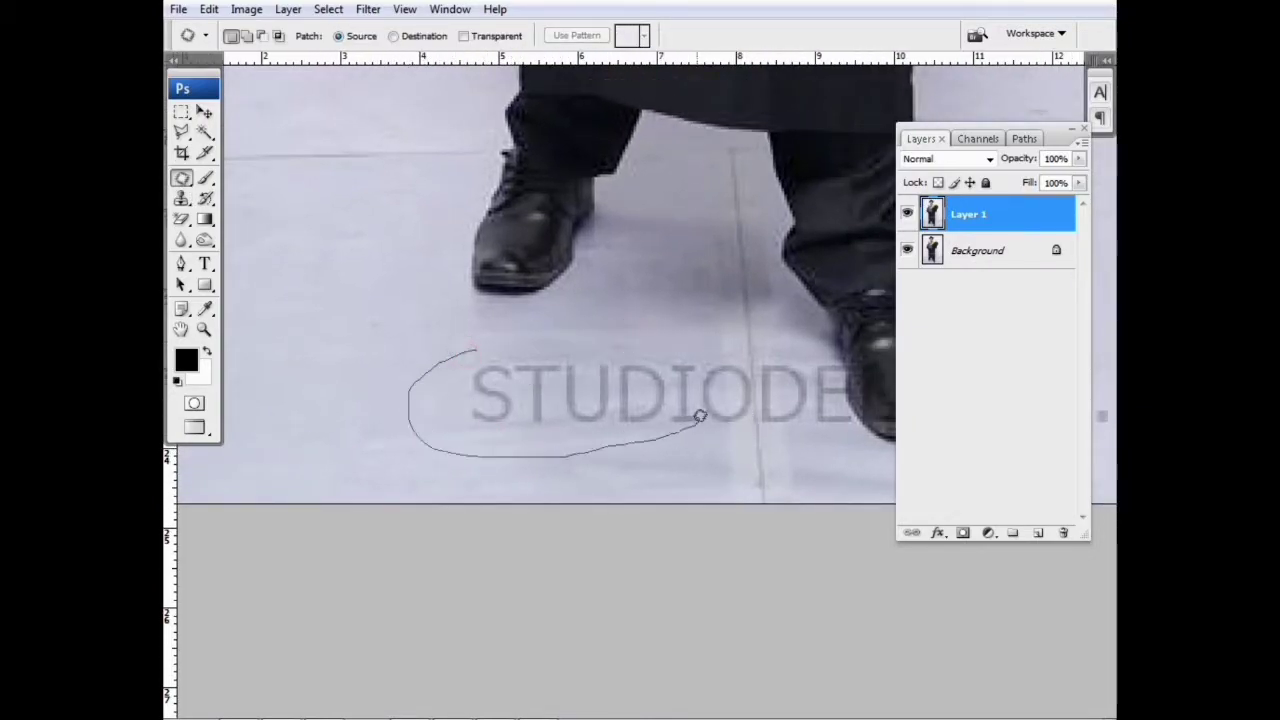
{"action": "left_click_drag", "start_coordinate": [700, 368], "coordinate": [700, 390]}
{"action": "left_click_drag", "start_coordinate": [574, 363], "coordinate": [363, 343]}
- Patch the leftover traces on the floor where the letters STUDI stood
{"action": "left_click", "coordinate": [580, 383]}
{"action": "mouse_move", "coordinate": [549, 352]}
{"action": "left_mouse_down"}
{"action": "mouse_move", "coordinate": [751, 333]}
{"action": "mouse_move", "coordinate": [552, 347]}
{"action": "left_mouse_up"}
{"action": "left_click_drag", "start_coordinate": [635, 337], "coordinate": [635, 388]}
{"action": "left_click", "coordinate": [635, 386]}
{"action": "left_click_drag", "start_coordinate": [625, 487], "coordinate": [628, 495]}
{"action": "left_click_drag", "start_coordinate": [709, 469], "coordinate": [703, 394]}
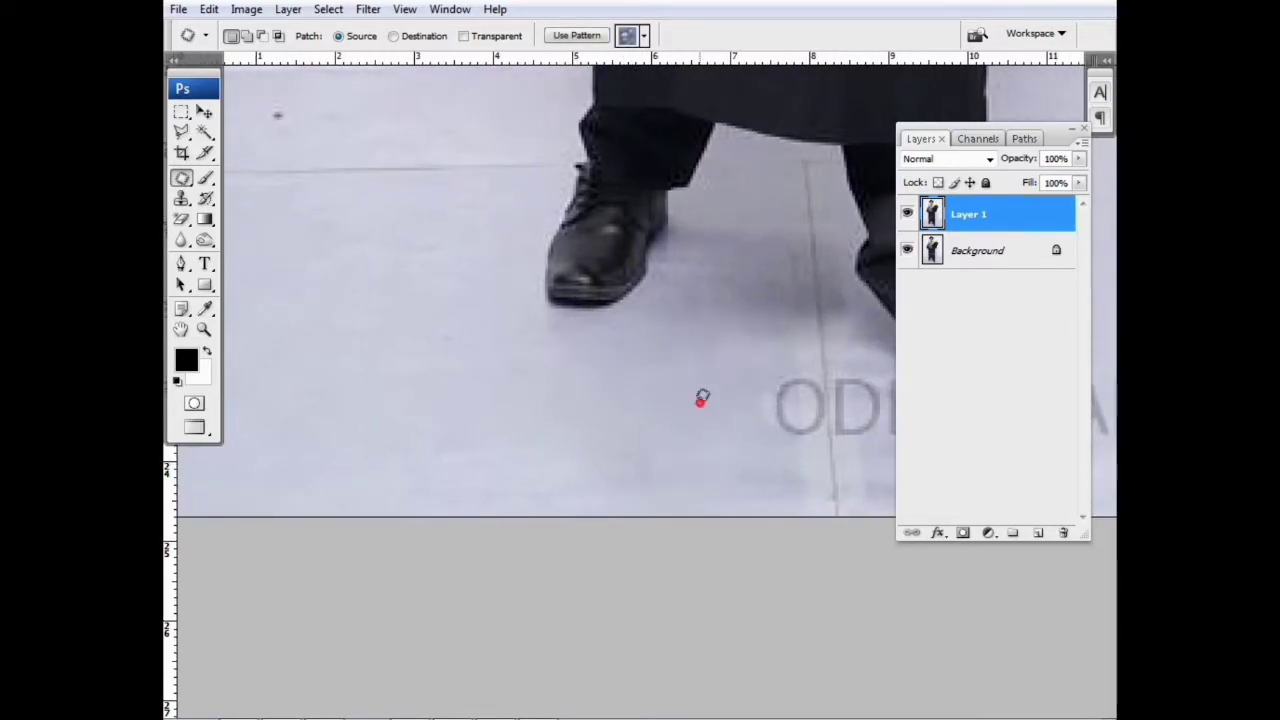
- Remove the letter O crossing the floor seam with the Clone Stamp, keeping the seam line intact
{"action": "left_click", "coordinate": [718, 412], "text": "ctrl"}
{"action": "left_click_drag", "start_coordinate": [815, 339], "coordinate": [548, 314]}
{"action": "left_click", "coordinate": [476, 450]}
{"action": "key", "text": "s"}
{"action": "left_click_drag", "start_coordinate": [537, 526], "coordinate": [537, 489]}
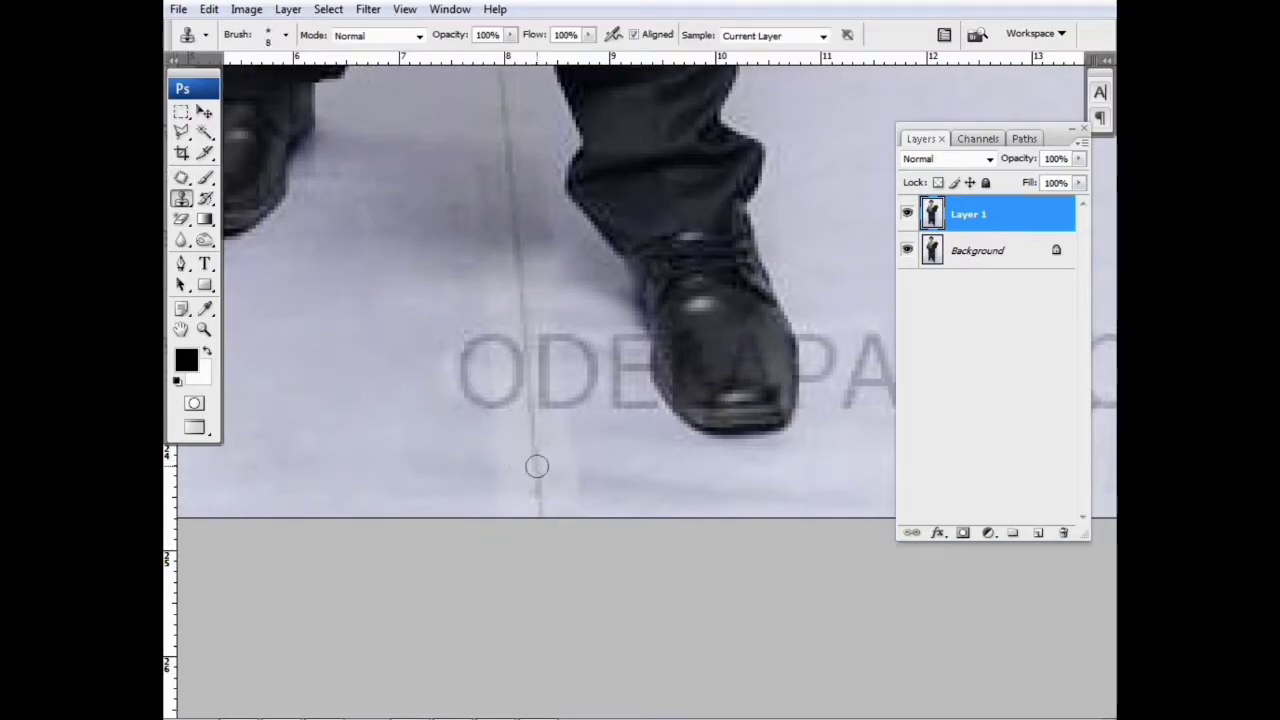
{"action": "mouse_move", "coordinate": [531, 409]}
{"action": "left_mouse_down"}
{"action": "mouse_move", "coordinate": [524, 349]}
{"action": "mouse_move", "coordinate": [507, 340]}
{"action": "mouse_move", "coordinate": [476, 354]}
{"action": "mouse_move", "coordinate": [458, 335]}
{"action": "mouse_move", "coordinate": [433, 357]}
{"action": "mouse_move", "coordinate": [512, 346]}
{"action": "left_mouse_up"}
{"action": "key", "text": "j"}
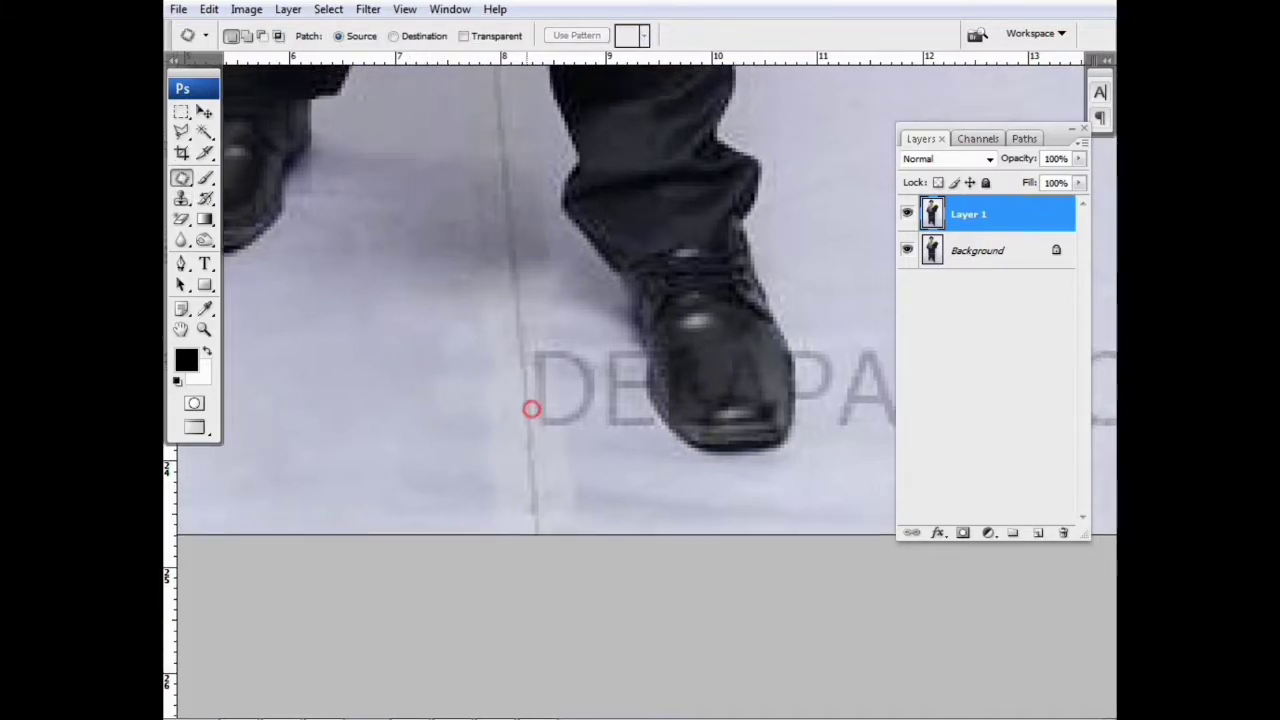
- Clone clean floor over the upright stem of the letter D beside the floor seam
{"action": "key", "text": "ctrl+plus"}
{"action": "key", "text": "s"}
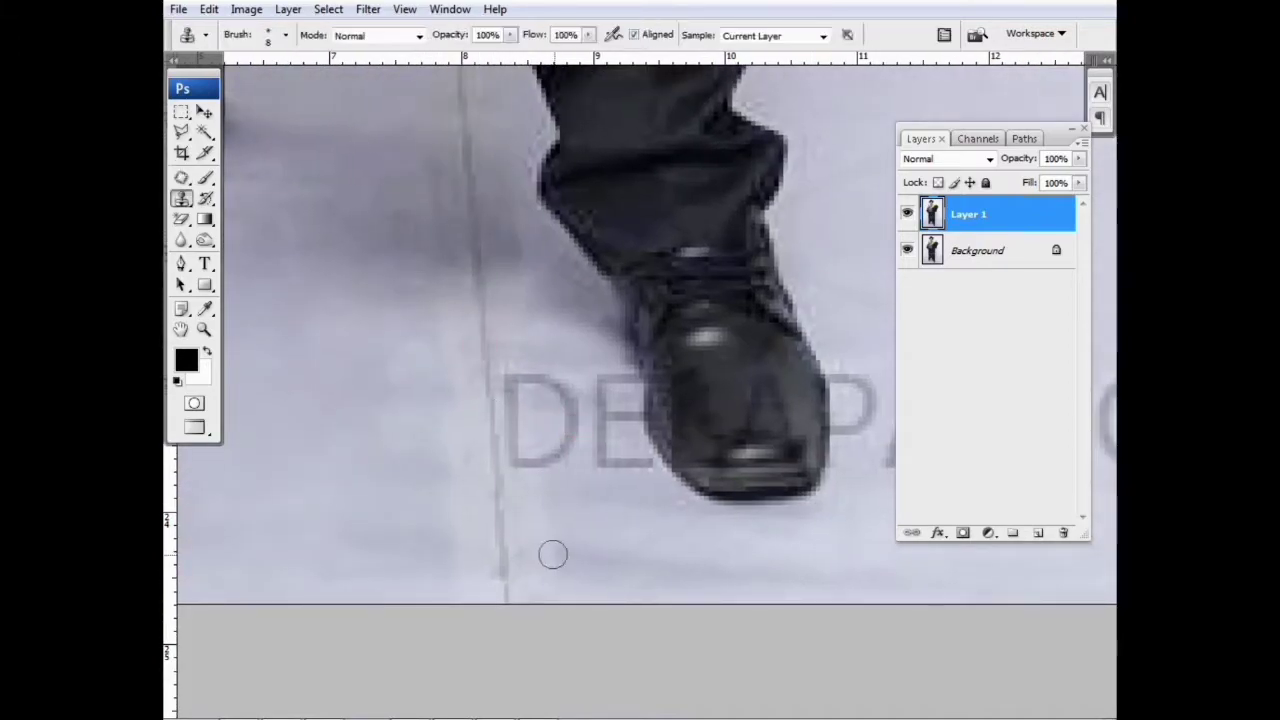
{"action": "left_click", "coordinate": [550, 549], "text": "alt"}
{"action": "mouse_move", "coordinate": [528, 450]}
{"action": "left_mouse_down"}
{"action": "mouse_move", "coordinate": [509, 357]}
{"action": "mouse_move", "coordinate": [544, 451]}
{"action": "mouse_move", "coordinate": [524, 356]}
{"action": "left_mouse_up"}
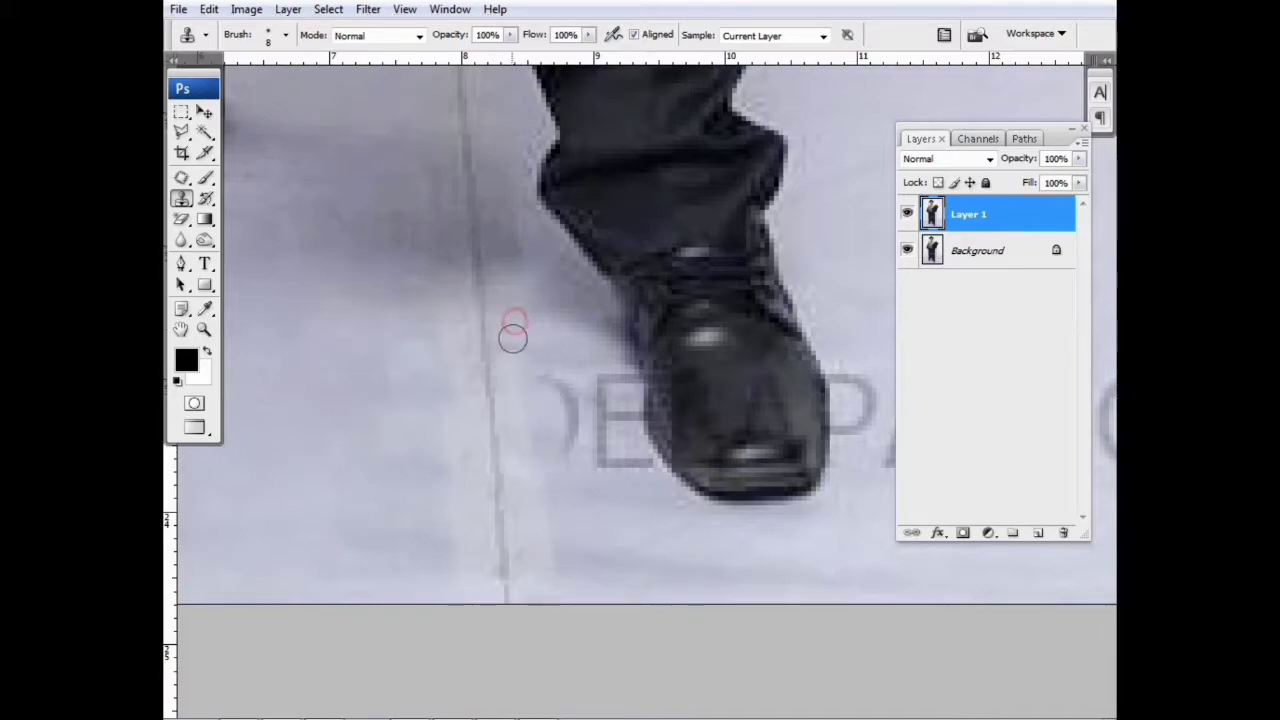
- Patch the remaining curve of the letter D with clean floor
{"action": "key", "text": "j"}
{"action": "mouse_move", "coordinate": [581, 437]}
{"action": "left_mouse_down"}
{"action": "mouse_move", "coordinate": [539, 384]}
{"action": "mouse_move", "coordinate": [559, 424]}
{"action": "left_mouse_up"}
{"action": "left_click_drag", "start_coordinate": [573, 461], "coordinate": [594, 516]}
{"action": "left_click", "coordinate": [606, 557]}
{"action": "left_click_drag", "start_coordinate": [589, 356], "coordinate": [562, 354]}
{"action": "left_click", "coordinate": [563, 329]}
{"action": "key", "text": "ctrl+minus"}
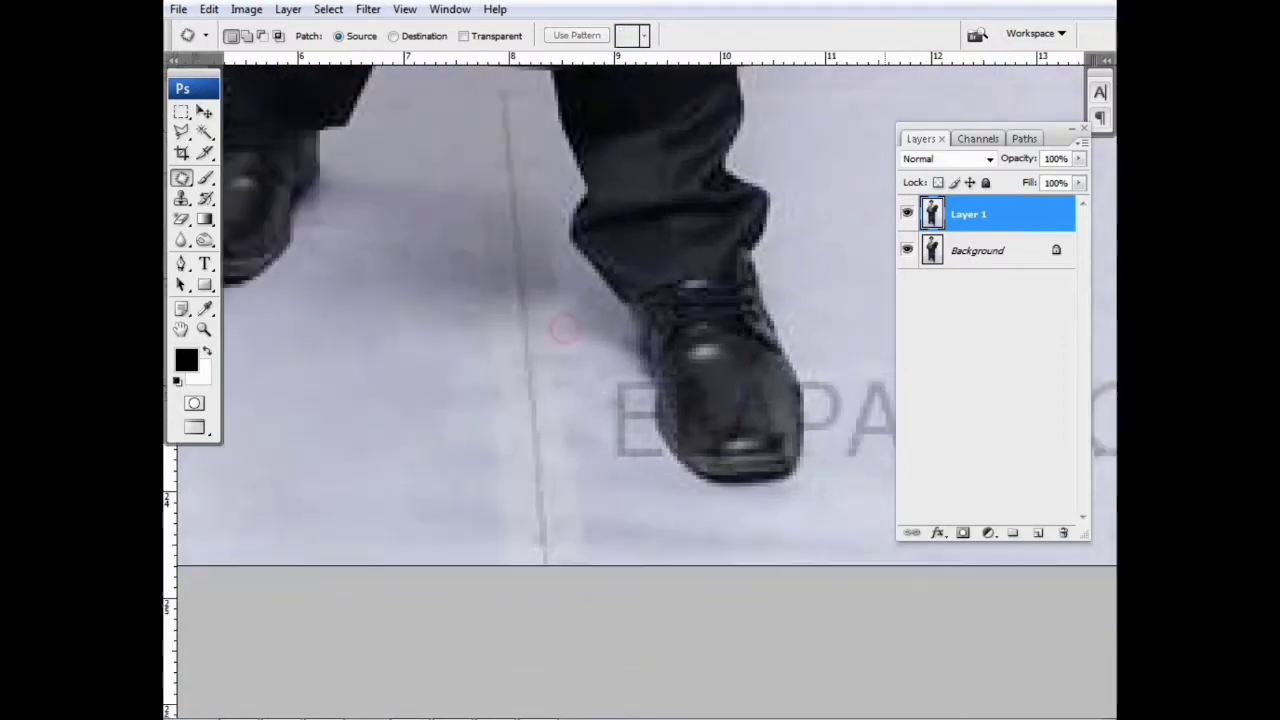
- Compare the retouched floor with the original by toggling the visibility of Layer 1
{"action": "left_click", "coordinate": [909, 212]}
{"action": "key", "text": "ctrl+minus"}
{"action": "key", "text": "ctrl+minus"}
{"action": "left_click", "coordinate": [910, 210]}
{"action": "left_click", "coordinate": [911, 209]}
{"action": "left_click", "coordinate": [911, 209]}
{"action": "left_click_drag", "start_coordinate": [613, 288], "coordinate": [710, 361]}
{"action": "left_click", "coordinate": [911, 214]}
{"action": "left_click", "coordinate": [911, 214]}
- Patch the uneven spots left on the floor around the removed letters
{"action": "key", "text": "ctrl+plus"}
{"action": "left_click", "coordinate": [501, 346]}
{"action": "mouse_move", "coordinate": [487, 398]}
{"action": "left_mouse_down"}
{"action": "mouse_move", "coordinate": [526, 392]}
{"action": "mouse_move", "coordinate": [514, 424]}
{"action": "left_mouse_up"}
{"action": "left_click_drag", "start_coordinate": [480, 411], "coordinate": [500, 450]}
{"action": "left_click", "coordinate": [543, 483]}
{"action": "left_click_drag", "start_coordinate": [654, 379], "coordinate": [560, 381]}
{"action": "left_click_drag", "start_coordinate": [610, 405], "coordinate": [650, 453]}
{"action": "left_click", "coordinate": [620, 460]}
{"action": "mouse_move", "coordinate": [435, 412]}
{"action": "left_mouse_down"}
{"action": "mouse_move", "coordinate": [545, 407]}
{"action": "mouse_move", "coordinate": [520, 465]}
{"action": "left_mouse_up"}
{"action": "mouse_move", "coordinate": [434, 363]}
{"action": "left_mouse_down"}
{"action": "mouse_move", "coordinate": [511, 341]}
{"action": "mouse_move", "coordinate": [497, 408]}
{"action": "left_mouse_up"}
{"action": "mouse_move", "coordinate": [672, 532]}
{"action": "left_mouse_down"}
{"action": "mouse_move", "coordinate": [562, 435]}
{"action": "mouse_move", "coordinate": [605, 460]}
{"action": "left_mouse_up"}
{"action": "left_click", "coordinate": [519, 401]}
{"action": "left_click_drag", "start_coordinate": [538, 310], "coordinate": [540, 316]}
{"action": "left_click_drag", "start_coordinate": [623, 334], "coordinate": [626, 374]}
{"action": "mouse_move", "coordinate": [371, 323]}
{"action": "left_mouse_down"}
{"action": "mouse_move", "coordinate": [486, 380]}
{"action": "mouse_move", "coordinate": [378, 320]}
{"action": "left_mouse_up"}
{"action": "left_click", "coordinate": [487, 448]}
{"action": "left_click_drag", "start_coordinate": [487, 448], "coordinate": [225, 354]}
- Clone clean floor over the upright stem of the letter E beside the front shoe with a size 6 brush
{"action": "key", "text": "ctrl+plus"}
{"action": "left_click_drag", "start_coordinate": [710, 513], "coordinate": [548, 429]}
{"action": "key", "text": "ctrl+plus"}
{"action": "key", "text": "ctrl+plus"}
{"action": "key", "text": "ctrl+plus"}
{"action": "scroll", "coordinate": [480, 400], "scroll_direction": "down", "scroll_amount": 1}
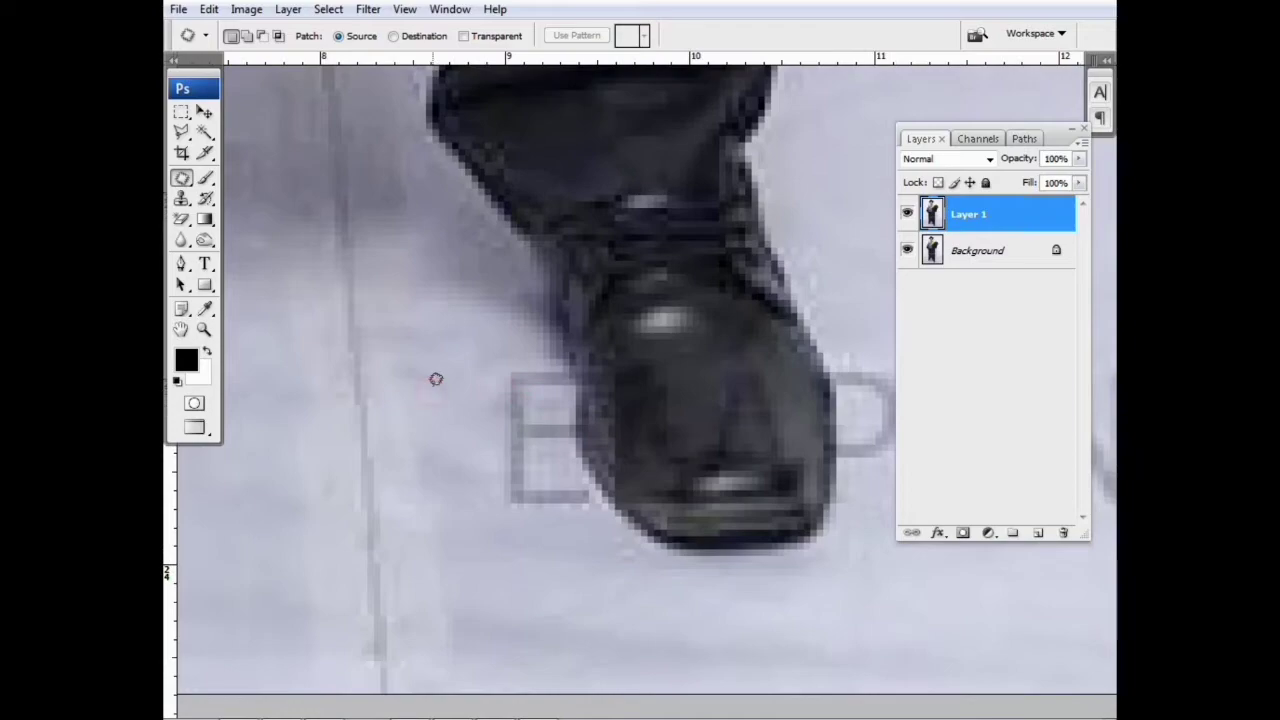
{"action": "key", "text": "s"}
{"action": "scroll", "coordinate": [450, 354], "scroll_direction": "down", "scroll_amount": 2}
{"action": "scroll", "coordinate": [464, 317], "scroll_direction": "down", "scroll_amount": 1}
{"action": "key", "text": "bracketleft"}
{"action": "mouse_move", "coordinate": [463, 334]}
{"action": "left_mouse_down"}
{"action": "mouse_move", "coordinate": [501, 359]}
{"action": "mouse_move", "coordinate": [530, 460]}
{"action": "left_mouse_up"}
{"action": "key", "text": "alt"}
{"action": "left_click_drag", "start_coordinate": [518, 350], "coordinate": [523, 374]}
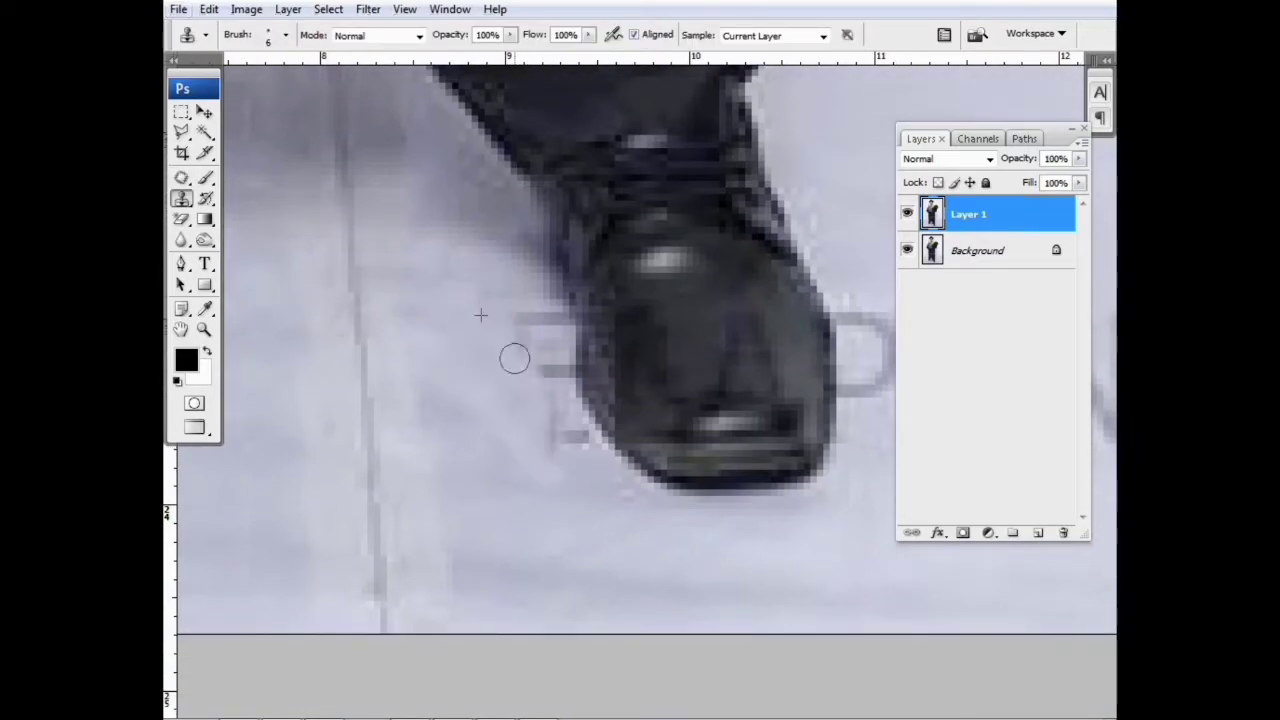
- Clone away the remaining horizontal bars of the E along the shoe's edge
{"action": "mouse_move", "coordinate": [573, 449]}
{"action": "left_mouse_down"}
{"action": "mouse_move", "coordinate": [531, 382]}
{"action": "mouse_move", "coordinate": [565, 453]}
{"action": "left_mouse_up"}
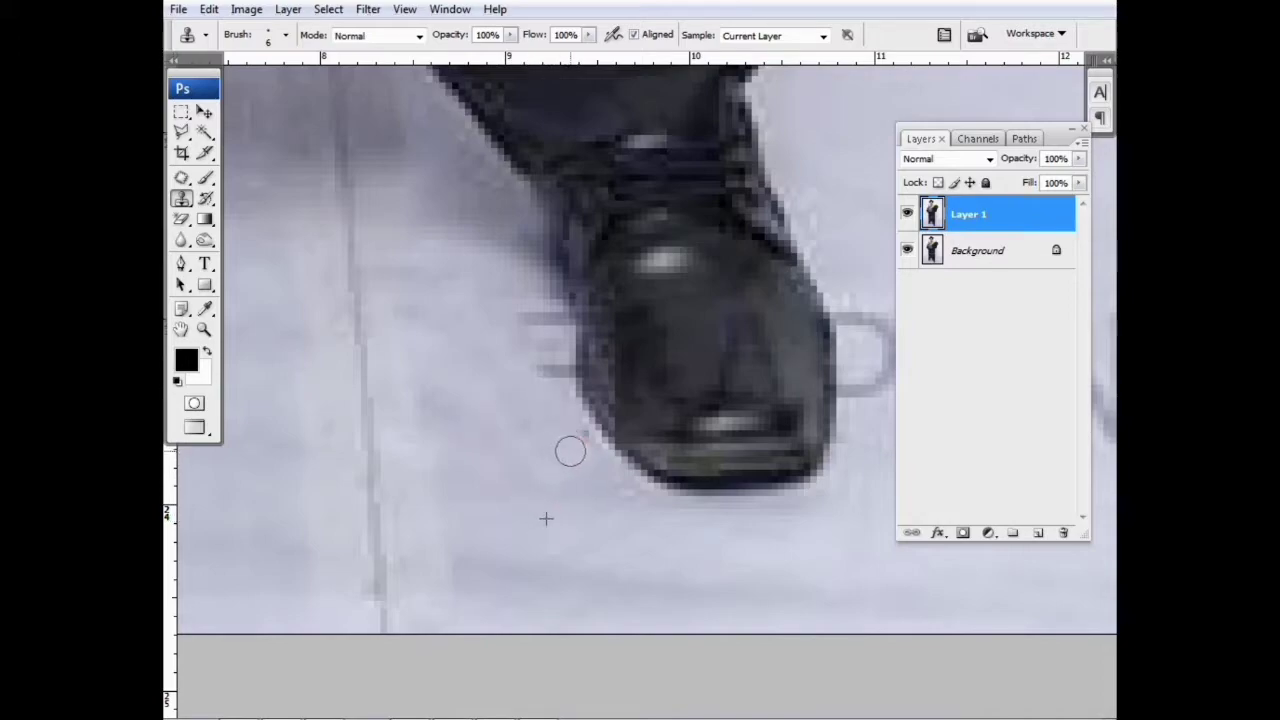
{"action": "mouse_move", "coordinate": [551, 384]}
{"action": "left_mouse_down"}
{"action": "mouse_move", "coordinate": [550, 349]}
{"action": "mouse_move", "coordinate": [507, 302]}
{"action": "left_mouse_up"}
{"action": "mouse_move", "coordinate": [545, 360]}
{"action": "left_mouse_down"}
{"action": "mouse_move", "coordinate": [550, 310]}
{"action": "mouse_move", "coordinate": [553, 358]}
{"action": "mouse_move", "coordinate": [496, 265]}
{"action": "mouse_move", "coordinate": [539, 339]}
{"action": "mouse_move", "coordinate": [510, 251]}
{"action": "mouse_move", "coordinate": [543, 365]}
{"action": "mouse_move", "coordinate": [509, 262]}
{"action": "mouse_move", "coordinate": [464, 271]}
{"action": "mouse_move", "coordinate": [566, 374]}
{"action": "left_mouse_up"}
- Clone over the letter traces near the inner edge of the front shoe with a size 4 brush at 40% opacity
{"action": "key", "text": "ctrl+plus"}
{"action": "left_click_drag", "start_coordinate": [607, 448], "coordinate": [546, 443]}
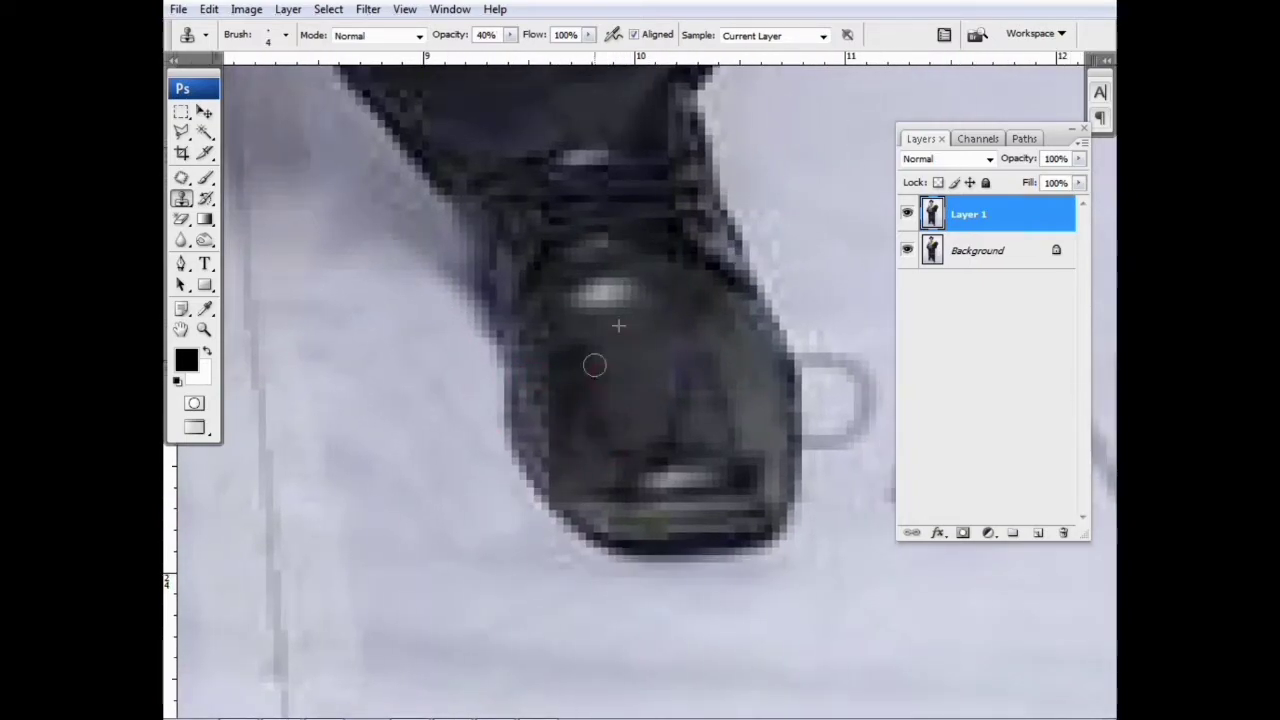
{"action": "mouse_move", "coordinate": [623, 320]}
{"action": "left_mouse_down"}
{"action": "mouse_move", "coordinate": [564, 378]}
{"action": "mouse_move", "coordinate": [571, 455]}
{"action": "left_mouse_up"}
{"action": "left_click_drag", "start_coordinate": [547, 375], "coordinate": [574, 349]}
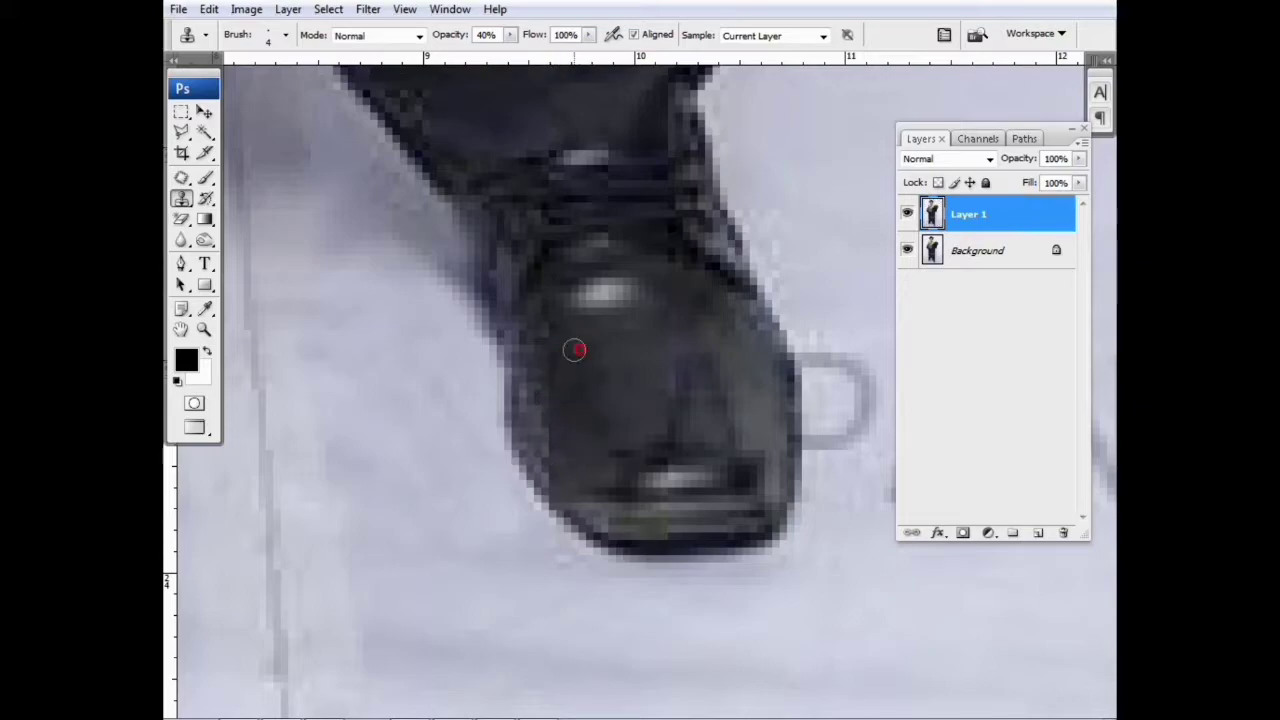
{"action": "left_click_drag", "start_coordinate": [544, 408], "coordinate": [542, 452]}
- Clone dark leather over the letter A on the middle of the front shoe, enlarging the brush to size 6
{"action": "left_click_drag", "start_coordinate": [626, 407], "coordinate": [676, 425]}
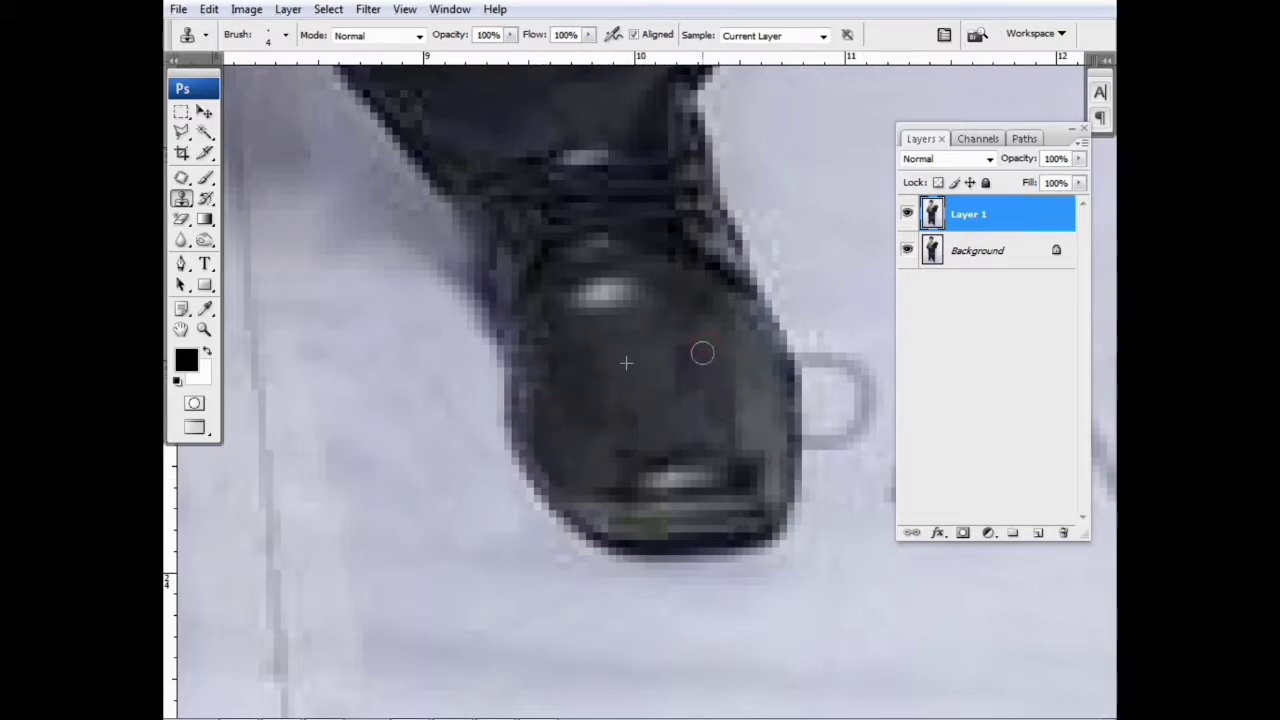
{"action": "key", "text": "]"}
{"action": "mouse_move", "coordinate": [740, 434]}
{"action": "left_mouse_down"}
{"action": "mouse_move", "coordinate": [739, 389]}
{"action": "mouse_move", "coordinate": [756, 442]}
{"action": "left_mouse_up"}
{"action": "left_click_drag", "start_coordinate": [698, 356], "coordinate": [708, 434]}
- Compare the retouched shoe with the original by toggling the visibility of Layer 1
{"action": "key", "text": "ctrl+minus"}
{"action": "key", "text": "ctrl+minus"}
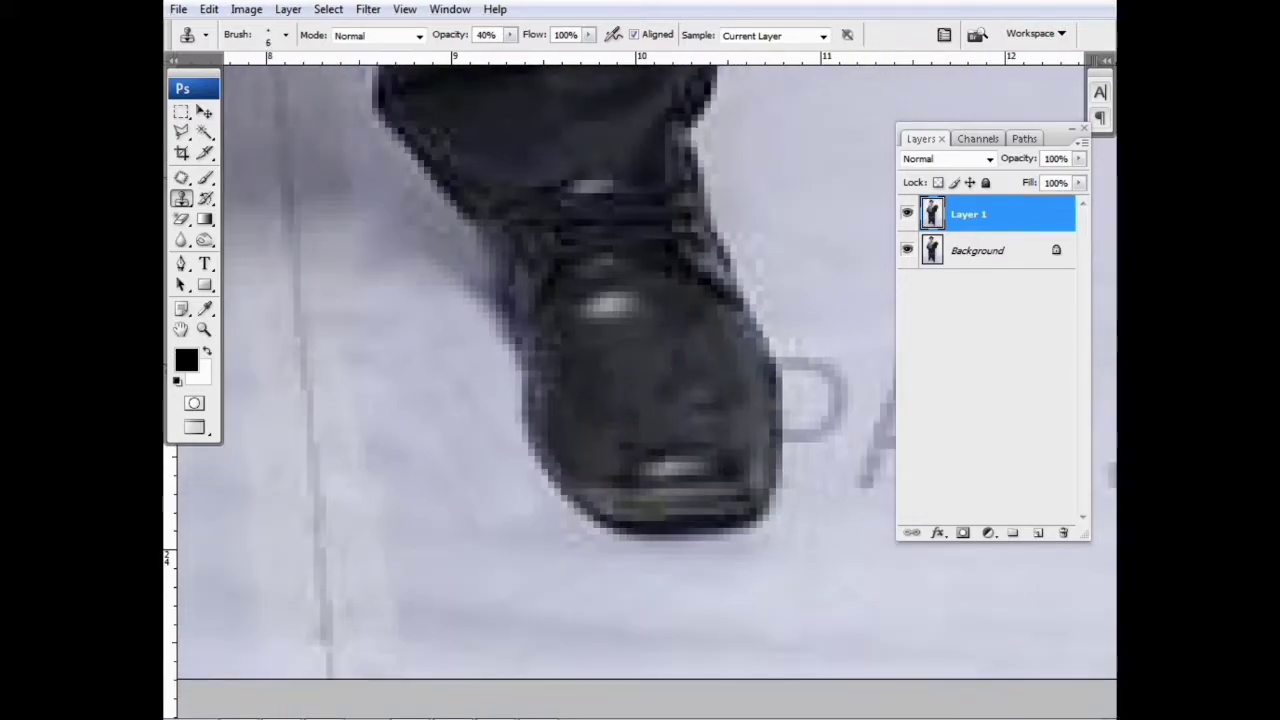
{"action": "left_click", "coordinate": [909, 213]}
{"action": "left_click", "coordinate": [909, 211]}
{"action": "left_click", "coordinate": [909, 209]}
{"action": "left_click", "coordinate": [909, 208]}
{"action": "left_click", "coordinate": [909, 208]}
{"action": "left_click", "coordinate": [909, 208]}
{"action": "left_click", "coordinate": [909, 208]}
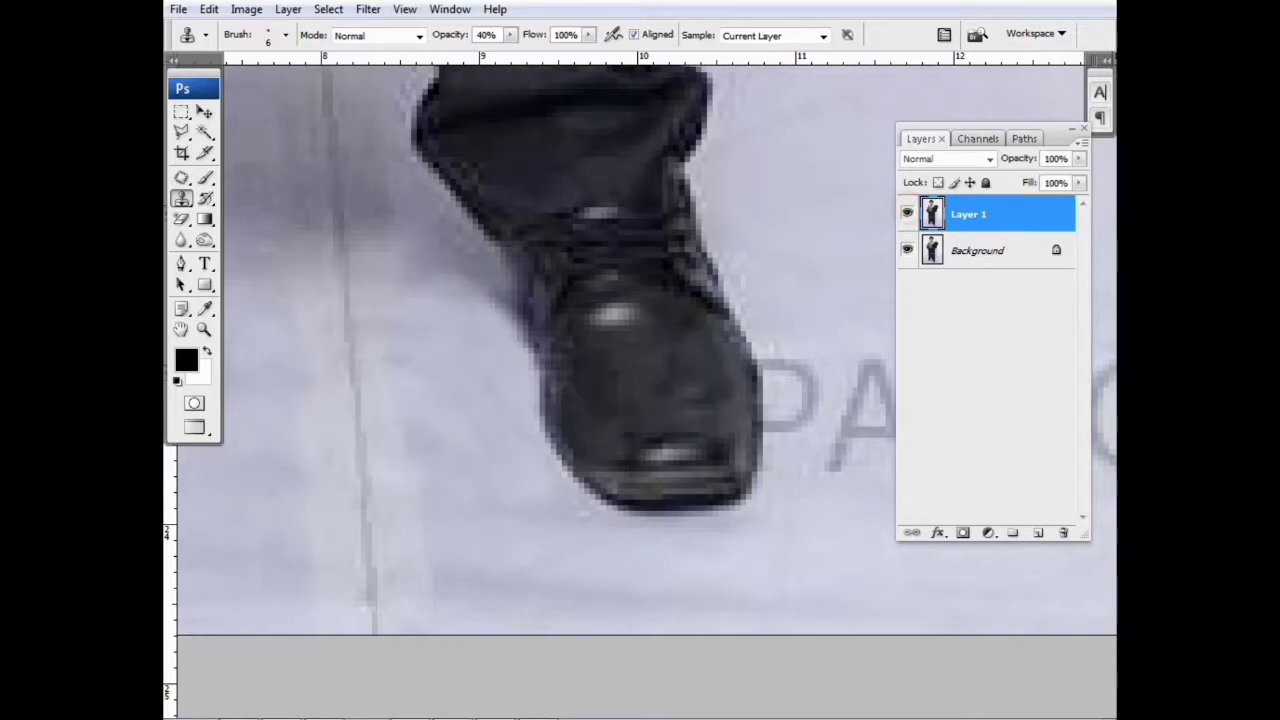
{"action": "left_click", "coordinate": [909, 208]}
{"action": "left_click", "coordinate": [909, 208]}
- Smooth the uneven spots on the front shoe's leather with the Patch tool
{"action": "key", "text": "ctrl+plus"}
{"action": "key", "text": "j"}
{"action": "left_click_drag", "start_coordinate": [715, 374], "coordinate": [668, 357]}
{"action": "left_click_drag", "start_coordinate": [677, 363], "coordinate": [640, 351]}
{"action": "mouse_move", "coordinate": [593, 433]}
{"action": "left_mouse_down"}
{"action": "mouse_move", "coordinate": [634, 446]}
{"action": "mouse_move", "coordinate": [630, 426]}
{"action": "left_mouse_up"}
{"action": "mouse_move", "coordinate": [605, 381]}
{"action": "left_mouse_down"}
{"action": "mouse_move", "coordinate": [600, 391]}
{"action": "mouse_move", "coordinate": [630, 408]}
{"action": "left_mouse_up"}
{"action": "mouse_move", "coordinate": [638, 382]}
{"action": "left_mouse_down"}
{"action": "mouse_move", "coordinate": [650, 398]}
{"action": "mouse_move", "coordinate": [657, 388]}
{"action": "left_mouse_up"}
{"action": "mouse_move", "coordinate": [686, 405]}
{"action": "left_mouse_down"}
{"action": "mouse_move", "coordinate": [737, 371]}
{"action": "mouse_move", "coordinate": [704, 380]}
{"action": "left_mouse_up"}
{"action": "left_click_drag", "start_coordinate": [666, 372], "coordinate": [582, 424]}
{"action": "mouse_move", "coordinate": [586, 400]}
{"action": "left_mouse_down"}
{"action": "mouse_move", "coordinate": [626, 420]}
{"action": "mouse_move", "coordinate": [648, 414]}
{"action": "left_mouse_up"}
- Patch the letters AN.COM beside the front shoe with clean areas of the floor
{"action": "mouse_move", "coordinate": [720, 402]}
{"action": "left_mouse_down"}
{"action": "mouse_move", "coordinate": [680, 411]}
{"action": "mouse_move", "coordinate": [494, 379]}
{"action": "left_mouse_up"}
{"action": "left_click", "coordinate": [662, 316]}
{"action": "left_click_drag", "start_coordinate": [671, 346], "coordinate": [581, 348]}
{"action": "left_click_drag", "start_coordinate": [554, 341], "coordinate": [529, 392]}
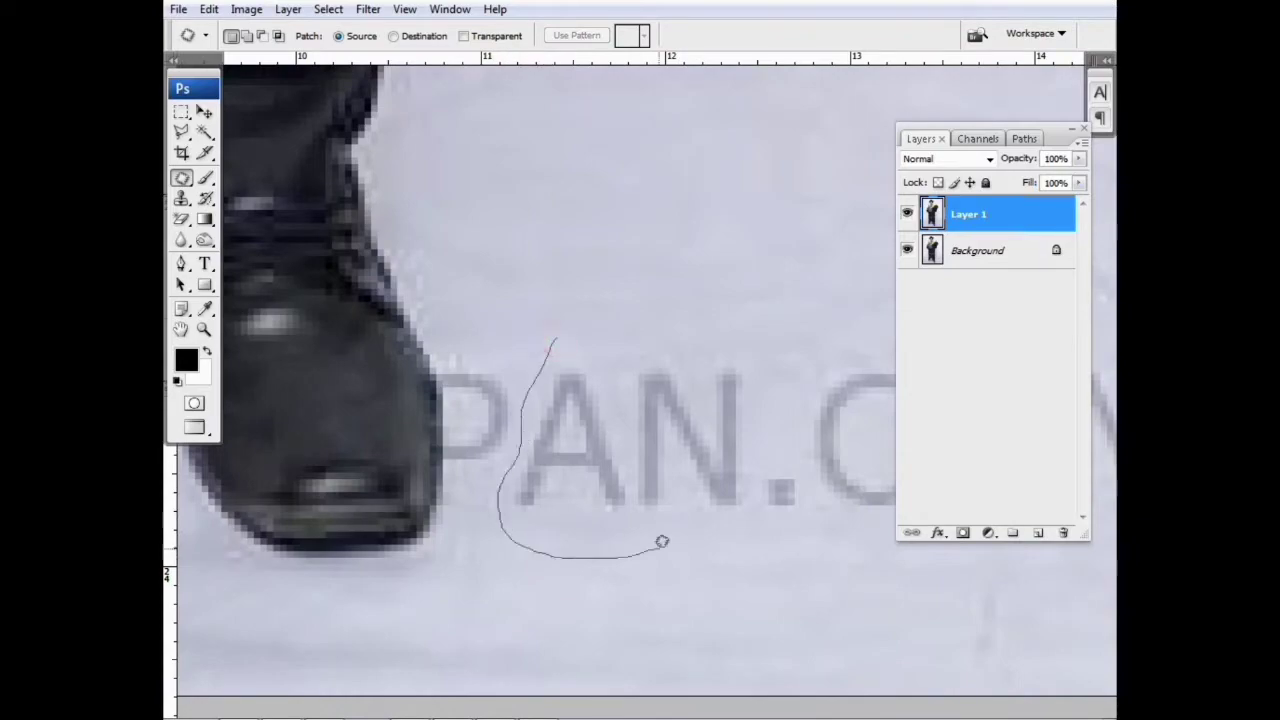
{"action": "left_click_drag", "start_coordinate": [811, 454], "coordinate": [763, 301]}
{"action": "key", "text": "ctrl+minus"}
{"action": "left_click_drag", "start_coordinate": [693, 436], "coordinate": [702, 250]}
{"action": "left_click", "coordinate": [740, 206]}
{"action": "key", "text": "ctrl+minus"}
{"action": "mouse_move", "coordinate": [700, 380]}
{"action": "left_mouse_down"}
{"action": "mouse_move", "coordinate": [486, 377]}
{"action": "mouse_move", "coordinate": [494, 428]}
{"action": "mouse_move", "coordinate": [737, 326]}
{"action": "mouse_move", "coordinate": [702, 220]}
{"action": "left_mouse_up"}
{"action": "key", "text": "ctrl+minus"}
{"action": "mouse_move", "coordinate": [613, 206]}
{"action": "left_mouse_down"}
{"action": "mouse_move", "coordinate": [830, 302]}
{"action": "mouse_move", "coordinate": [808, 247]}
{"action": "left_mouse_up"}
{"action": "left_click", "coordinate": [739, 241]}
{"action": "left_click", "coordinate": [569, 357]}
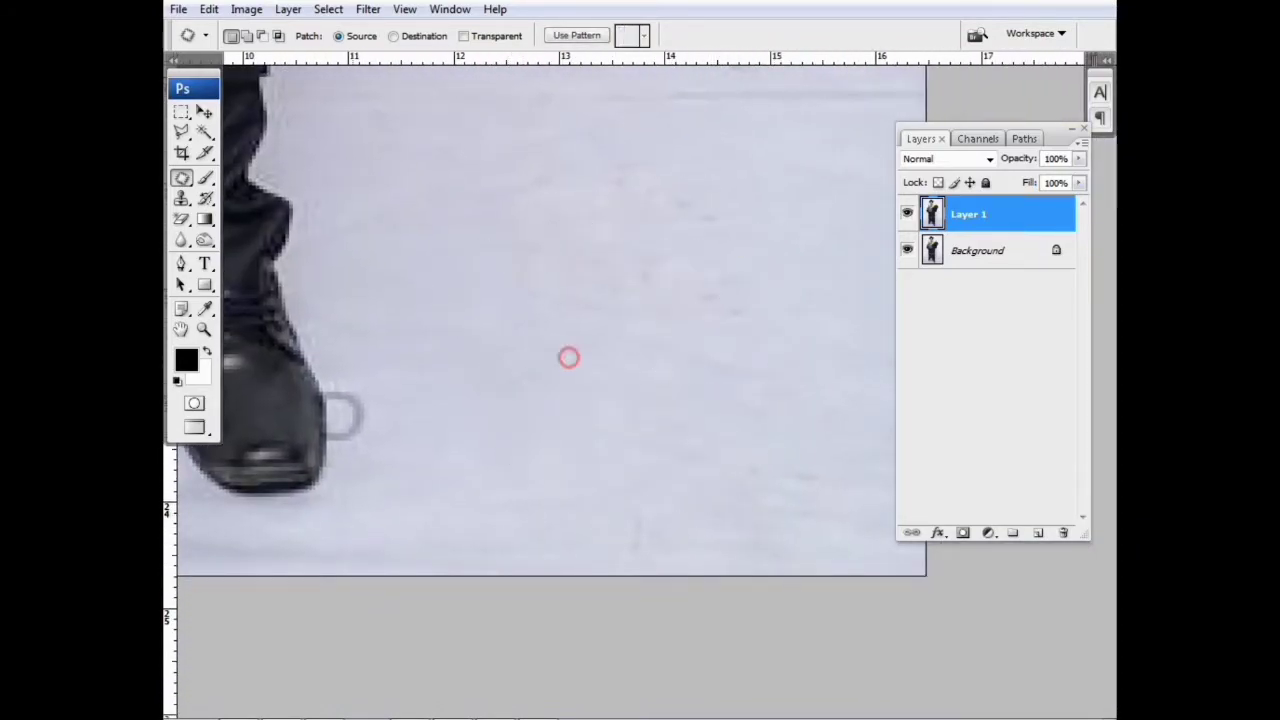
- Clone clean floor over the letter P at the outer edge of the front shoe, using 100% opacity
{"action": "key", "text": "ctrl+plus"}
{"action": "left_click_drag", "start_coordinate": [320, 410], "coordinate": [702, 352]}
{"action": "key", "text": "ctrl+plus"}
{"action": "key", "text": "s"}
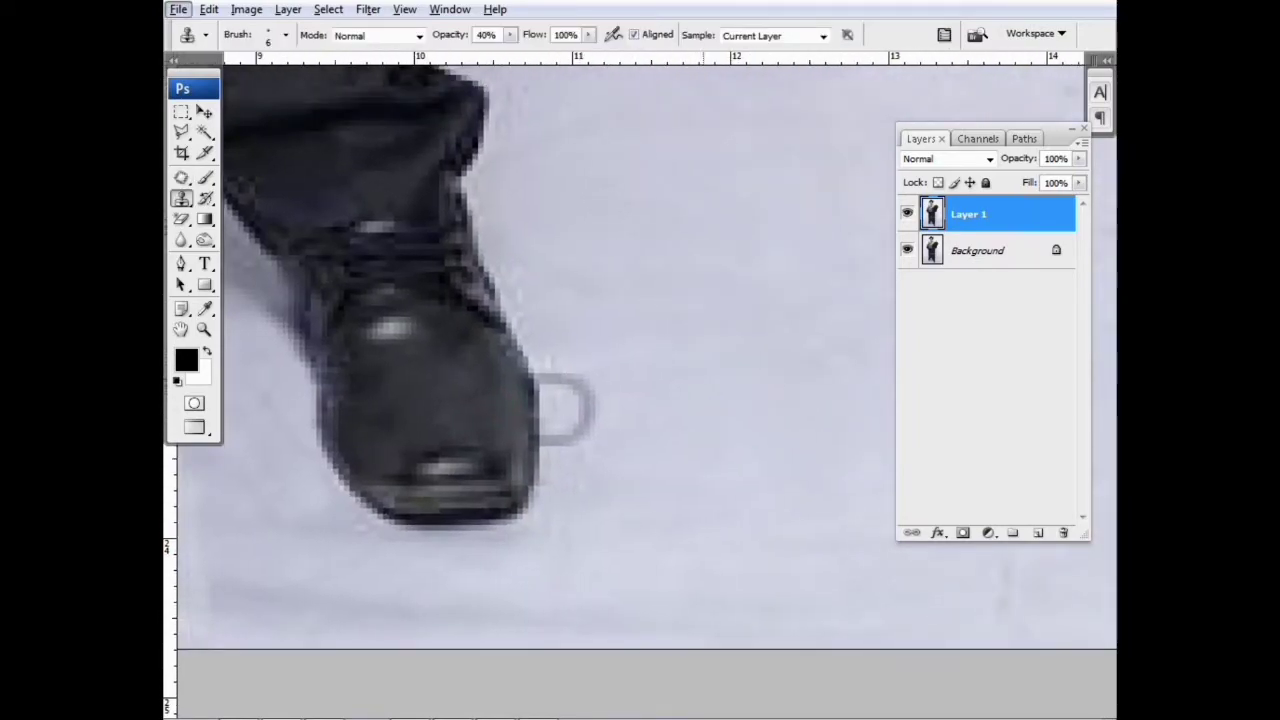
{"action": "scroll", "coordinate": [685, 292], "scroll_direction": "down", "scroll_amount": 1}
{"action": "mouse_move", "coordinate": [594, 342]}
{"action": "left_mouse_down"}
{"action": "mouse_move", "coordinate": [569, 311]}
{"action": "mouse_move", "coordinate": [577, 474]}
{"action": "mouse_move", "coordinate": [553, 389]}
{"action": "left_mouse_up"}
{"action": "key", "text": "bracketright"}
{"action": "key", "text": "ctrl+minus"}
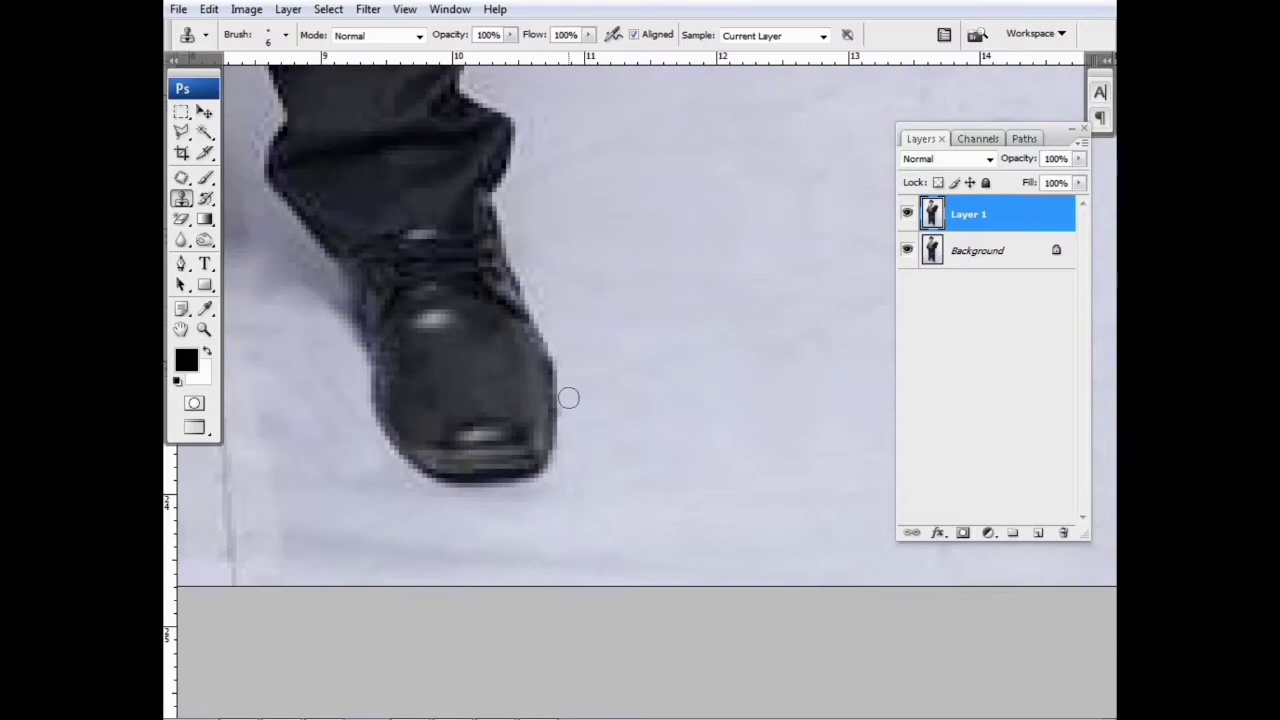
{"action": "scroll", "coordinate": [588, 442], "scroll_direction": "up", "scroll_amount": 2}
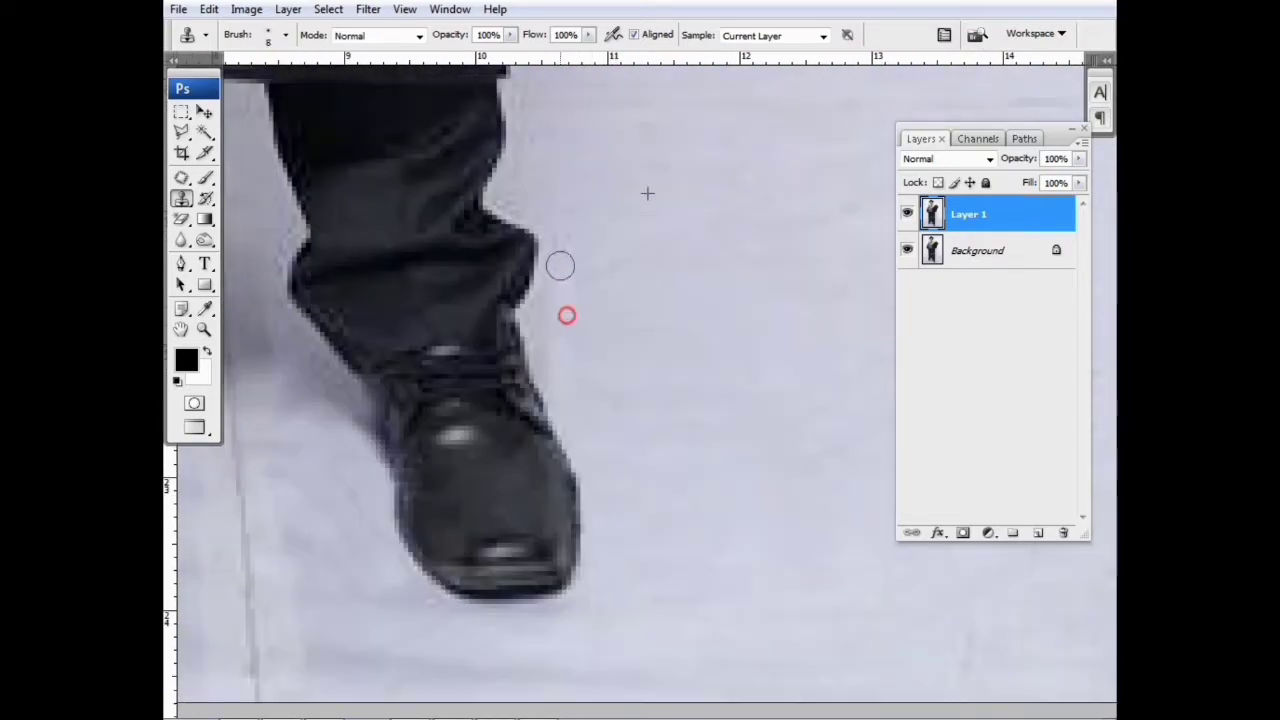
- Compare the whole retouched photo with the original by toggling the visibility of Layer 1
{"action": "key", "text": "ctrl+0"}
{"action": "left_click", "coordinate": [905, 214]}
{"action": "left_click", "coordinate": [905, 214]}
- Patch the specks and faint marks on the floor and backdrop beside the front leg
{"action": "key", "text": "ctrl+plus"}
{"action": "key", "text": "ctrl+plus"}
{"action": "key", "text": "ctrl+plus"}
{"action": "left_click_drag", "start_coordinate": [850, 391], "coordinate": [639, 158]}
{"action": "left_click_drag", "start_coordinate": [837, 611], "coordinate": [708, 508]}
{"action": "key", "text": "ctrl+plus"}
{"action": "key", "text": "j"}
{"action": "left_click_drag", "start_coordinate": [475, 558], "coordinate": [513, 501]}
{"action": "left_click_drag", "start_coordinate": [454, 420], "coordinate": [586, 422]}
{"action": "mouse_move", "coordinate": [438, 428]}
{"action": "left_mouse_down"}
{"action": "mouse_move", "coordinate": [414, 431]}
{"action": "mouse_move", "coordinate": [871, 420]}
{"action": "mouse_move", "coordinate": [645, 411]}
{"action": "left_mouse_up"}
{"action": "left_click_drag", "start_coordinate": [680, 441], "coordinate": [714, 530]}
{"action": "mouse_move", "coordinate": [614, 466]}
{"action": "left_mouse_down"}
{"action": "mouse_move", "coordinate": [829, 427]}
{"action": "mouse_move", "coordinate": [640, 452]}
{"action": "left_mouse_up"}
{"action": "left_click_drag", "start_coordinate": [757, 470], "coordinate": [634, 514]}
{"action": "left_click", "coordinate": [634, 514]}
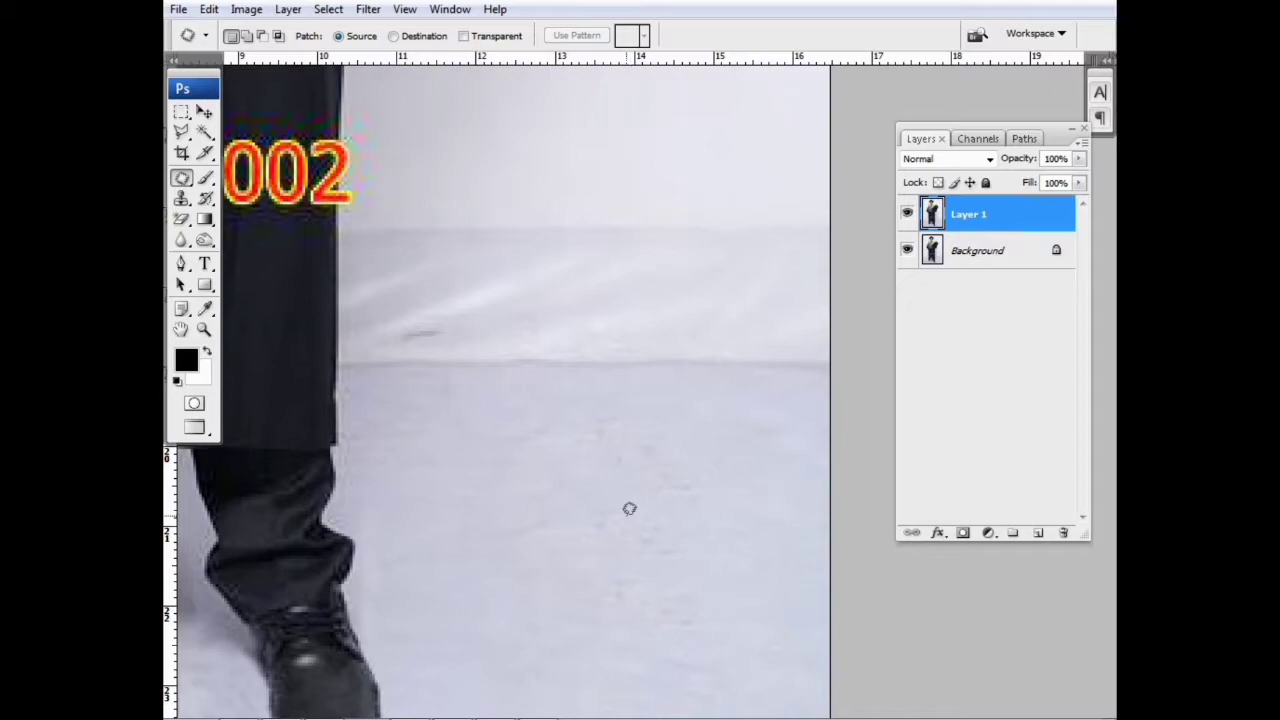
{"action": "left_click_drag", "start_coordinate": [605, 597], "coordinate": [627, 519]}
{"action": "left_click_drag", "start_coordinate": [652, 430], "coordinate": [755, 416]}
{"action": "left_click_drag", "start_coordinate": [729, 454], "coordinate": [737, 540]}
{"action": "mouse_move", "coordinate": [453, 252]}
{"action": "left_mouse_down"}
{"action": "mouse_move", "coordinate": [661, 412]}
{"action": "mouse_move", "coordinate": [629, 427]}
{"action": "mouse_move", "coordinate": [640, 402]}
{"action": "left_mouse_up"}
{"action": "left_click", "coordinate": [661, 413]}
{"action": "left_click_drag", "start_coordinate": [740, 395], "coordinate": [837, 343]}
{"action": "left_click", "coordinate": [837, 343]}
- Clone plain gown fabric over the letter I of the red IMG_0002 label at 100% opacity, starting with a size 8 brush
{"action": "key", "text": "ctrl+minus"}
{"action": "key", "text": "ctrl+minus"}
{"action": "mouse_move", "coordinate": [591, 431]}
{"action": "left_mouse_down"}
{"action": "mouse_move", "coordinate": [699, 406]}
{"action": "mouse_move", "coordinate": [666, 287]}
{"action": "left_mouse_up"}
{"action": "key", "text": "ctrl+plus"}
{"action": "key", "text": "ctrl+plus"}
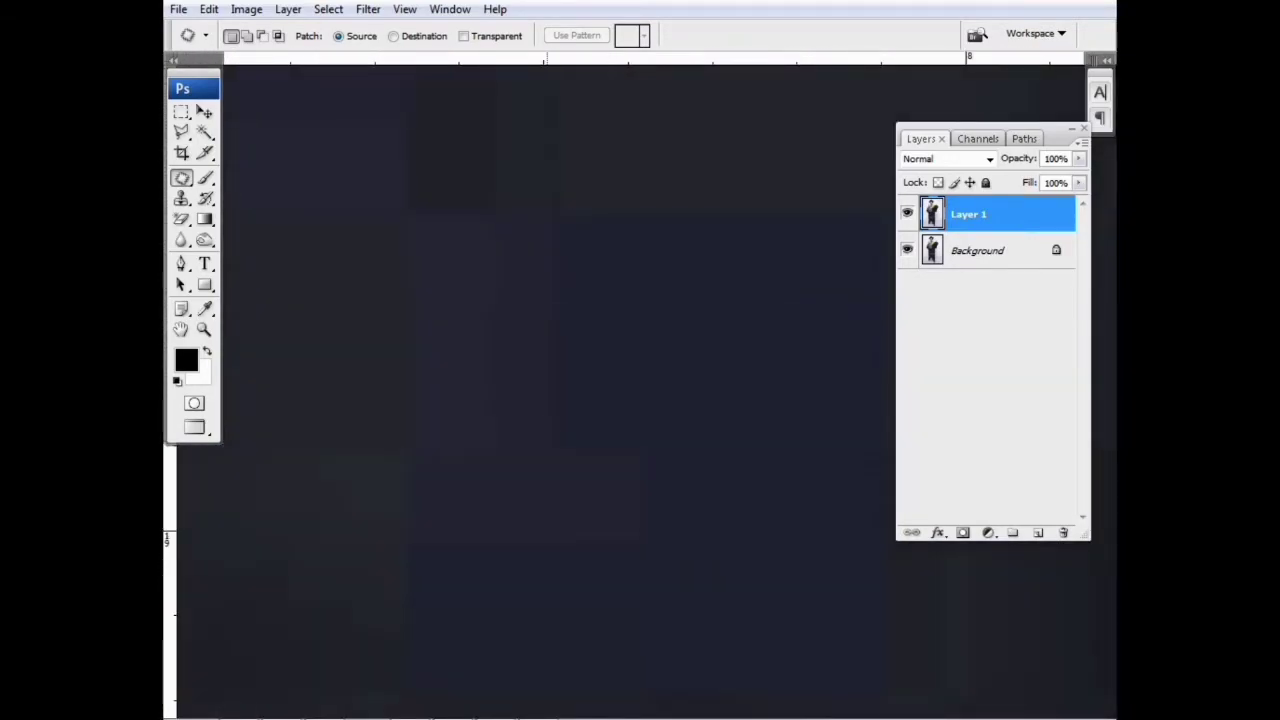
{"action": "key", "text": "ctrl+0"}
{"action": "key", "text": "z"}
{"action": "left_click_drag", "start_coordinate": [543, 453], "coordinate": [690, 555]}
{"action": "left_click_drag", "start_coordinate": [575, 400], "coordinate": [614, 511]}
{"action": "key", "text": "s"}
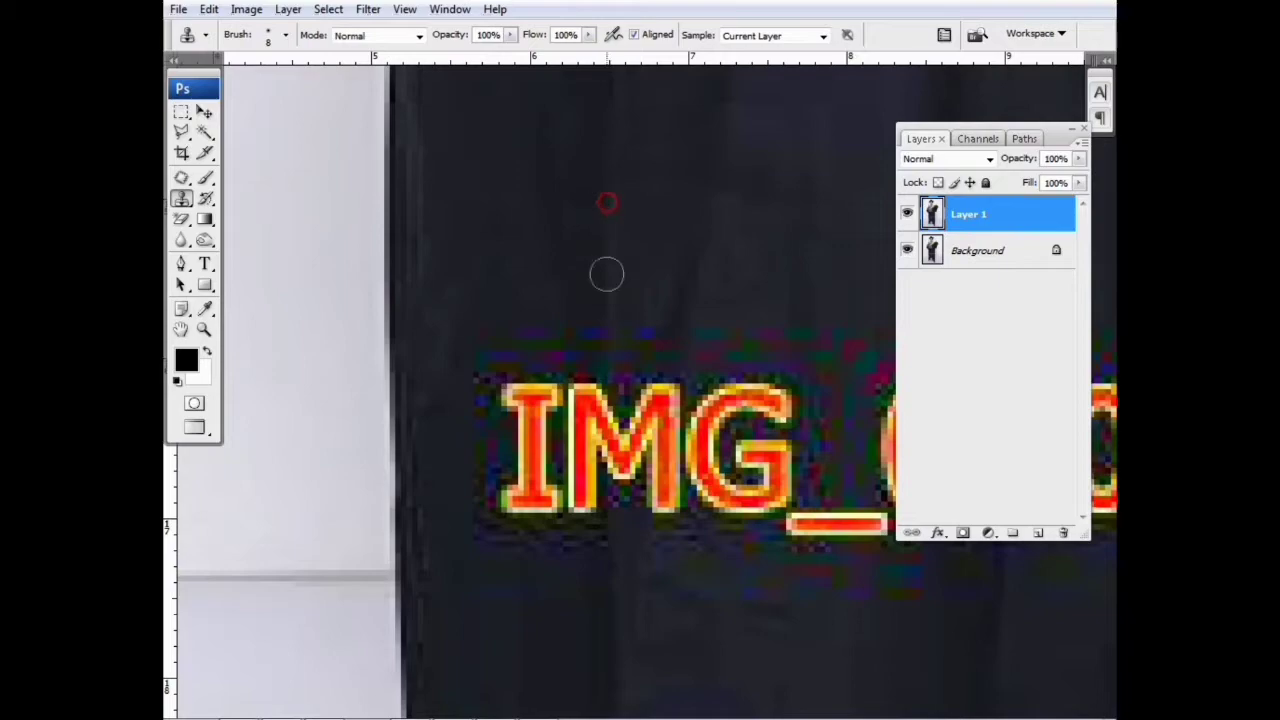
{"action": "left_click_drag", "start_coordinate": [604, 368], "coordinate": [598, 470]}
{"action": "left_click_drag", "start_coordinate": [557, 343], "coordinate": [550, 488]}
{"action": "left_click_drag", "start_coordinate": [524, 384], "coordinate": [518, 498]}
{"action": "key", "text": "bracketright"}
{"action": "key", "text": "bracketright"}
{"action": "left_click", "coordinate": [520, 554]}
- Try to clone gown fabric over the letter M, and undo the last three strokes
{"action": "key", "text": "ctrl+minus"}
{"action": "left_click", "coordinate": [522, 394]}
{"action": "left_click_drag", "start_coordinate": [542, 442], "coordinate": [591, 534]}
{"action": "left_click_drag", "start_coordinate": [625, 406], "coordinate": [632, 551]}
{"action": "key", "text": "ctrl+minus"}
{"action": "key", "text": "bracketright"}
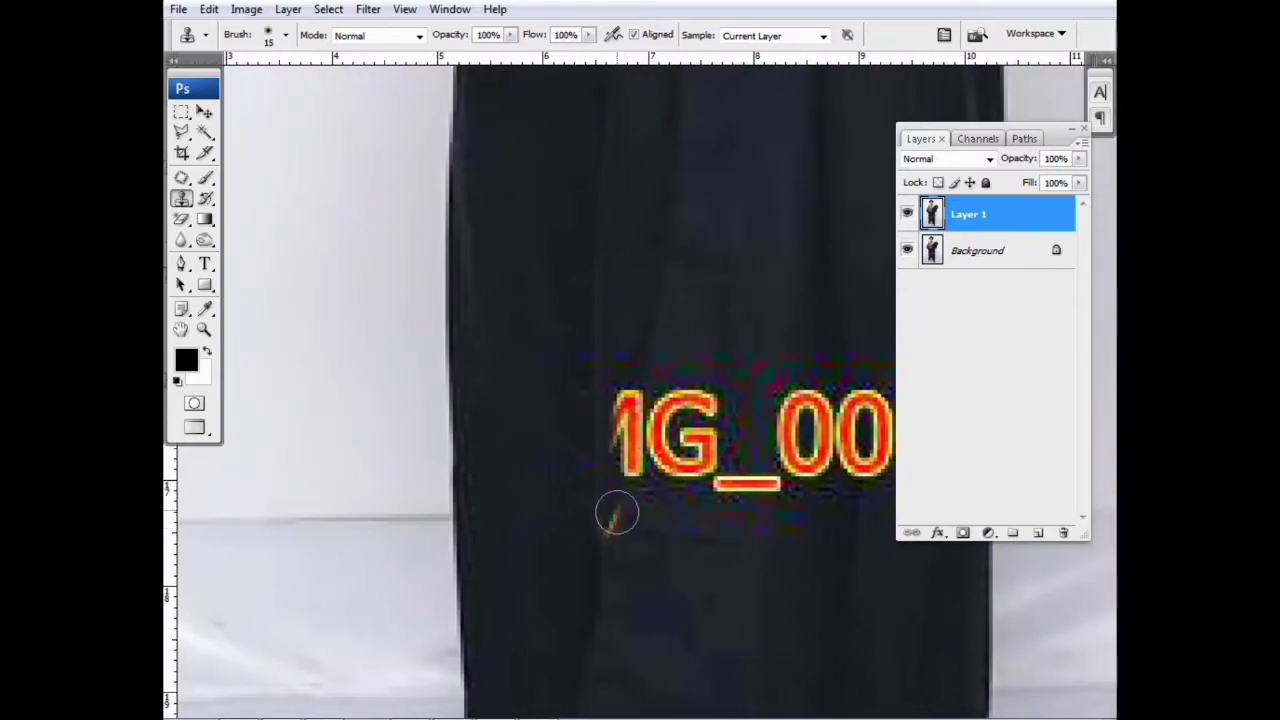
{"action": "key", "text": "ctrl+alt+z"}
{"action": "key", "text": "ctrl+alt+z"}
{"action": "key", "text": "ctrl+alt+z"}
- Clone gown fabric over the letter M and the left side of the G with a smaller brush
{"action": "key", "text": "bracketleft"}
{"action": "key", "text": "bracketleft"}
{"action": "mouse_move", "coordinate": [573, 443]}
{"action": "left_mouse_down"}
{"action": "mouse_move", "coordinate": [569, 517]}
{"action": "mouse_move", "coordinate": [527, 511]}
{"action": "mouse_move", "coordinate": [626, 354]}
{"action": "mouse_move", "coordinate": [614, 509]}
{"action": "mouse_move", "coordinate": [649, 489]}
{"action": "mouse_move", "coordinate": [611, 397]}
{"action": "left_mouse_up"}
{"action": "left_click_drag", "start_coordinate": [640, 446], "coordinate": [659, 495]}
{"action": "key", "text": "ctrl+plus"}
{"action": "left_click_drag", "start_coordinate": [555, 377], "coordinate": [618, 427]}
{"action": "key", "text": "j"}
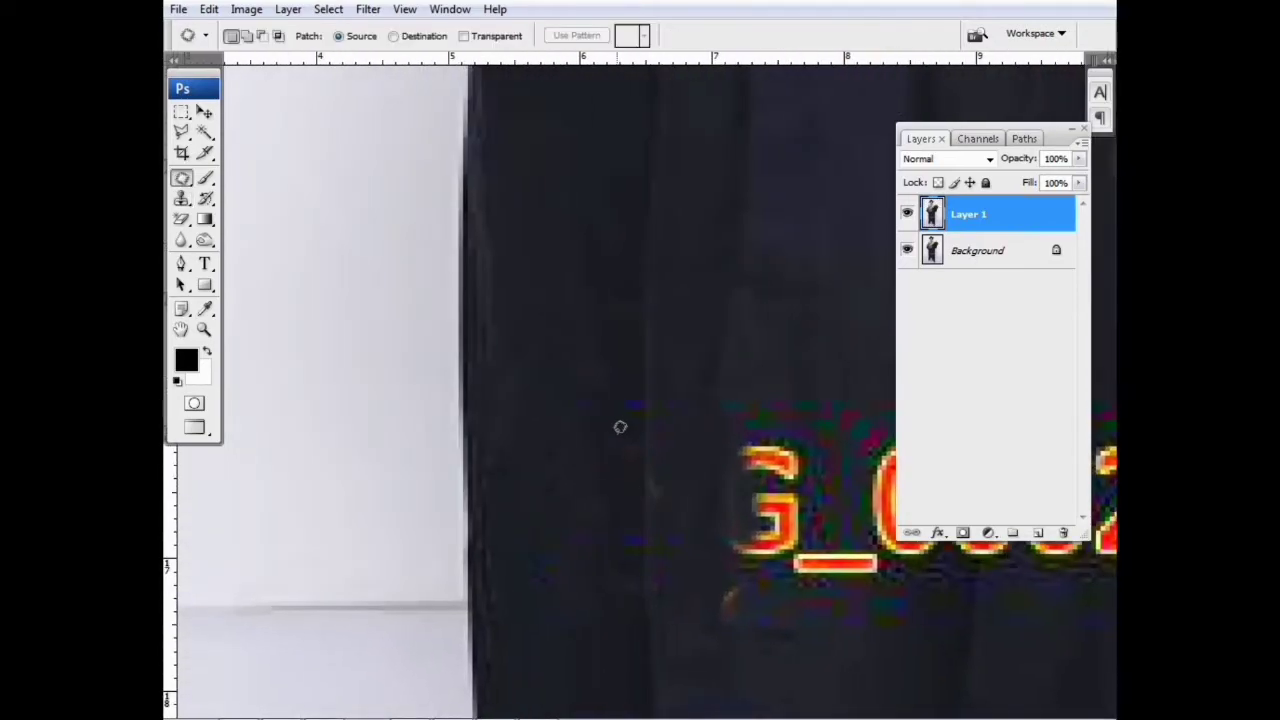
{"action": "key", "text": "ctrl+plus"}
{"action": "key", "text": "ctrl+plus"}
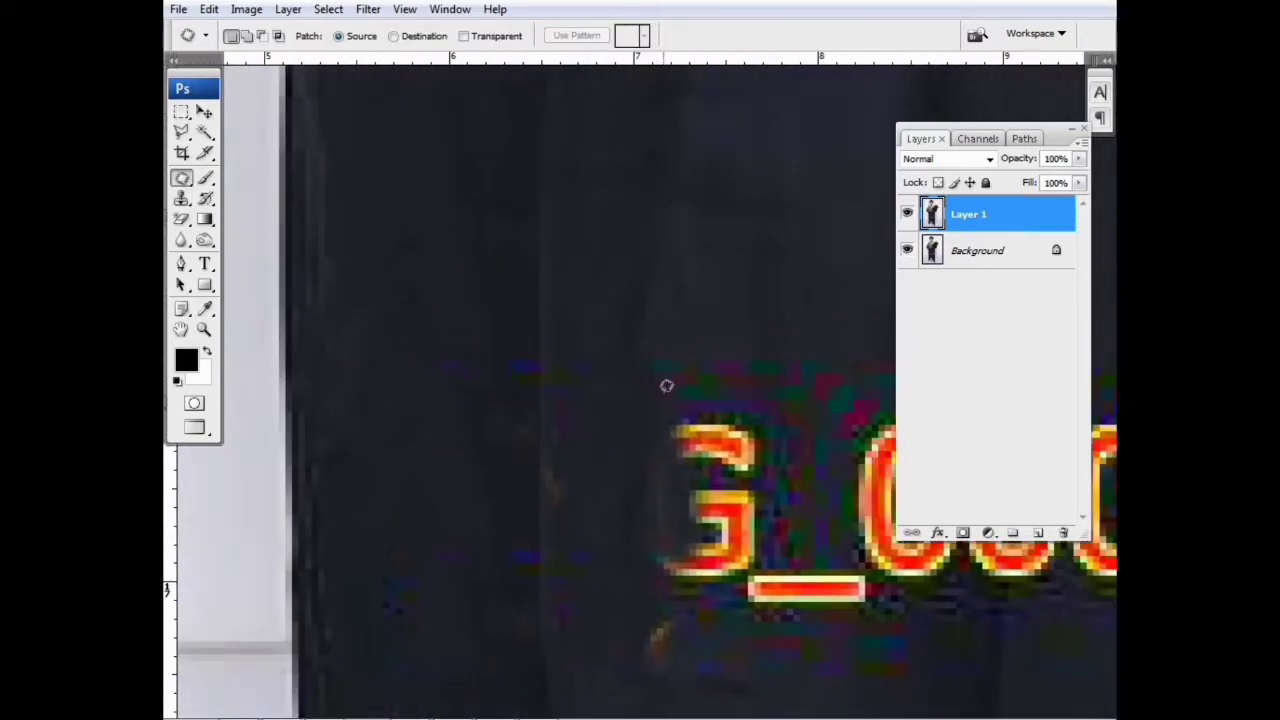
- Clone gown fabric over the rest of the G and most of the underscore with a larger brush
{"action": "key", "text": "s"}
{"action": "key", "text": "ctrl+minus"}
{"action": "mouse_move", "coordinate": [656, 389]}
{"action": "left_mouse_down"}
{"action": "mouse_move", "coordinate": [616, 327]}
{"action": "mouse_move", "coordinate": [536, 376]}
{"action": "left_mouse_up"}
{"action": "key", "text": "bracketright"}
{"action": "key", "text": "bracketright"}
{"action": "key", "text": "bracketright"}
{"action": "key", "text": "bracketright"}
{"action": "key", "text": "bracketright"}
{"action": "key", "text": "bracketright"}
{"action": "left_click", "coordinate": [546, 291], "text": "alt"}
{"action": "left_click_drag", "start_coordinate": [546, 457], "coordinate": [562, 574]}
{"action": "key", "text": "ctrl+minus"}
{"action": "mouse_move", "coordinate": [578, 541]}
{"action": "left_mouse_down"}
{"action": "mouse_move", "coordinate": [534, 488]}
{"action": "mouse_move", "coordinate": [586, 429]}
{"action": "left_mouse_up"}
{"action": "key", "text": "ctrl+minus"}
{"action": "key", "text": "bracketleft"}
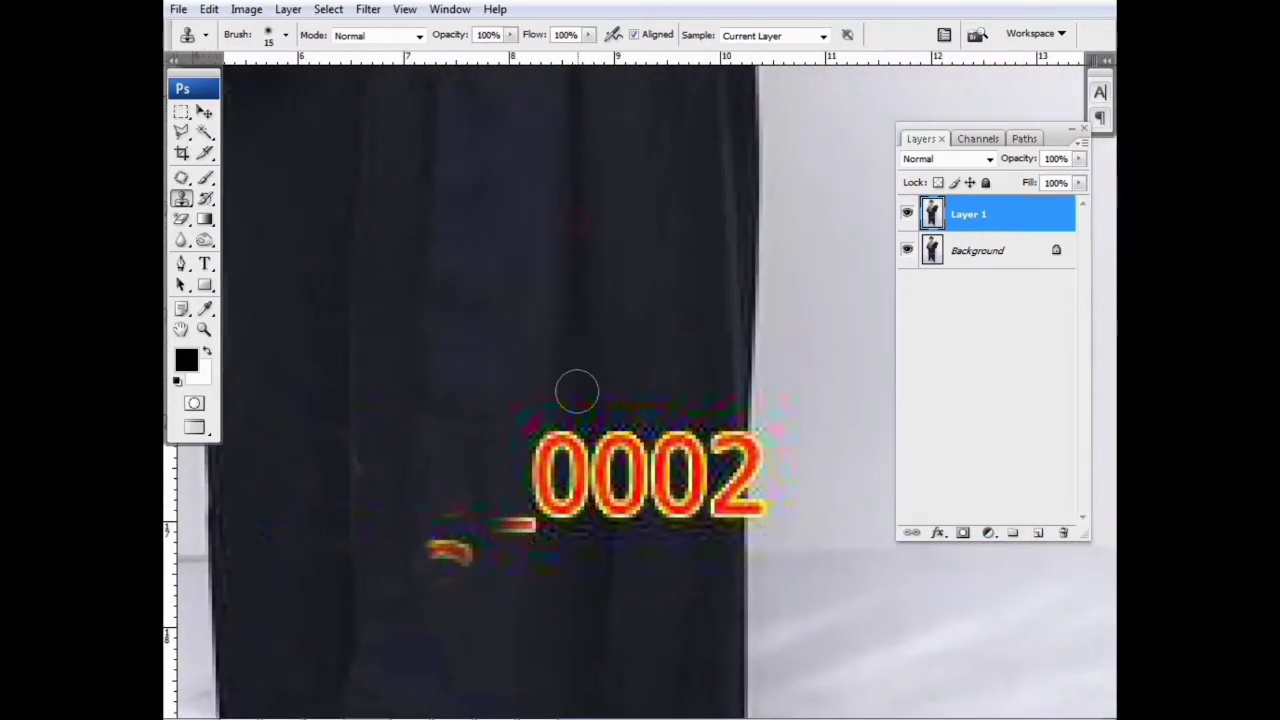
- Clone gown fabric over the three zeros and the leftover red traces of the label
{"action": "key", "text": "bracketright"}
{"action": "left_click_drag", "start_coordinate": [580, 379], "coordinate": [567, 487]}
{"action": "key", "text": "bracketright"}
{"action": "mouse_move", "coordinate": [548, 376]}
{"action": "left_mouse_down"}
{"action": "mouse_move", "coordinate": [521, 431]}
{"action": "mouse_move", "coordinate": [503, 537]}
{"action": "mouse_move", "coordinate": [442, 550]}
{"action": "left_mouse_up"}
{"action": "left_click_drag", "start_coordinate": [495, 452], "coordinate": [414, 455]}
{"action": "key", "text": "bracketleft"}
{"action": "left_click_drag", "start_coordinate": [520, 456], "coordinate": [501, 553]}
{"action": "key", "text": "bracketleft"}
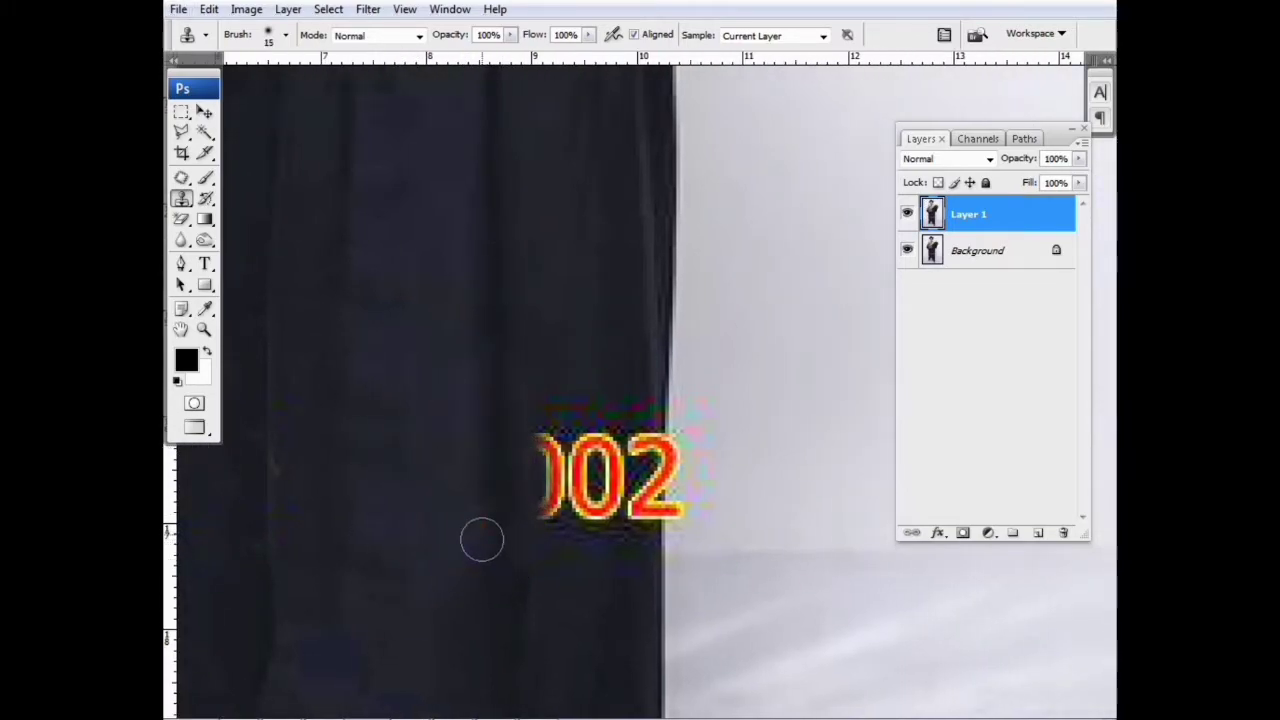
{"action": "left_click", "coordinate": [568, 351], "text": "alt"}
{"action": "mouse_move", "coordinate": [572, 509]}
{"action": "left_mouse_down"}
{"action": "mouse_move", "coordinate": [551, 531]}
{"action": "mouse_move", "coordinate": [541, 388]}
{"action": "mouse_move", "coordinate": [606, 474]}
{"action": "mouse_move", "coordinate": [625, 528]}
{"action": "left_mouse_up"}
- Clone the gown's edge down over the digit 2 with a size 7 brush, and undo the last stroke on the backdrop
{"action": "key", "text": "ctrl+plus"}
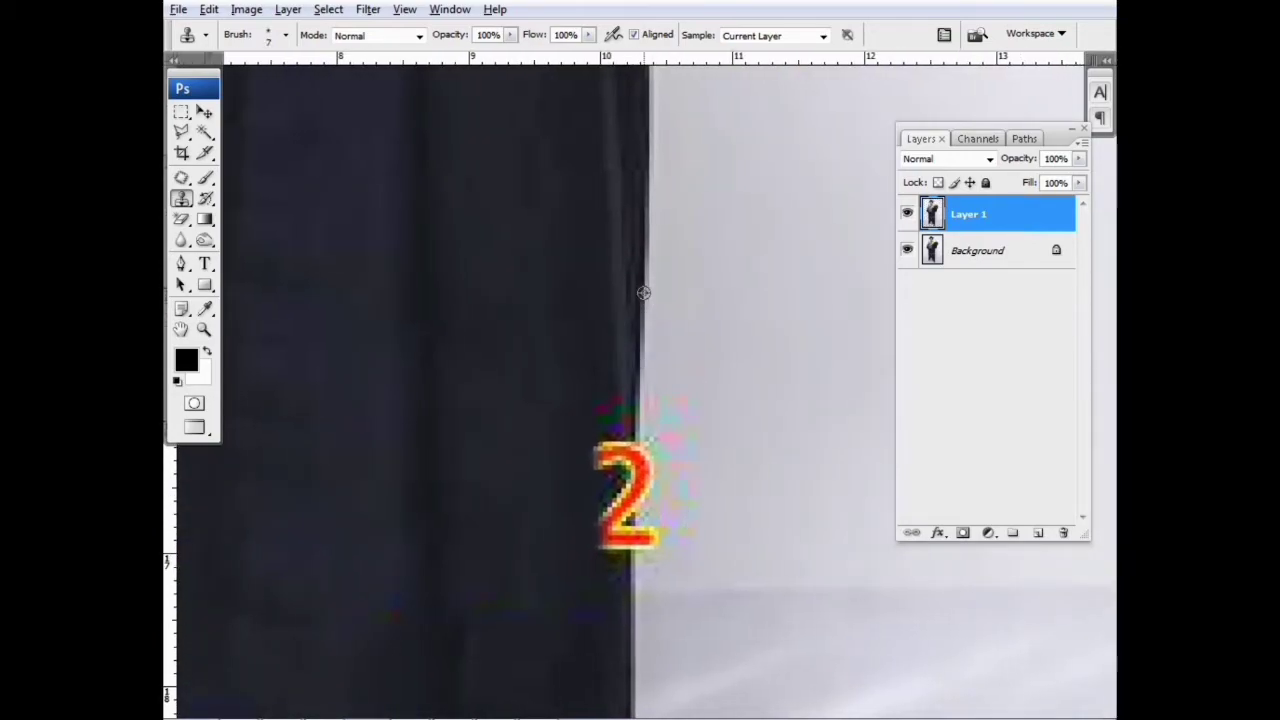
{"action": "left_click", "coordinate": [636, 419], "text": "alt"}
{"action": "mouse_move", "coordinate": [634, 450]}
{"action": "left_mouse_down"}
{"action": "mouse_move", "coordinate": [611, 400]}
{"action": "mouse_move", "coordinate": [612, 538]}
{"action": "mouse_move", "coordinate": [627, 495]}
{"action": "left_mouse_up"}
{"action": "left_click_drag", "start_coordinate": [622, 485], "coordinate": [629, 538]}
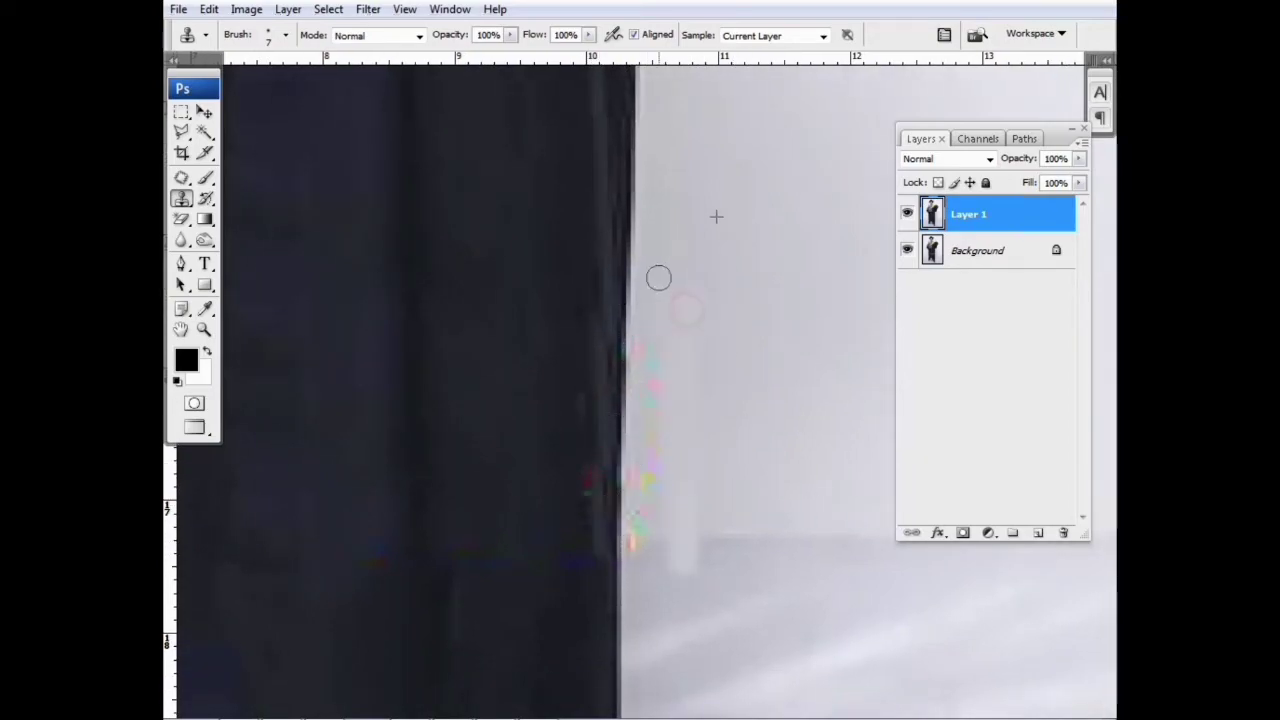
{"action": "key", "text": "ctrl+z"}
- Select the light backdrop beside the gown with the Magic Wand at tolerance 50, and feather the selection by 0,9 pixels
{"action": "left_click_drag", "start_coordinate": [748, 513], "coordinate": [663, 496]}
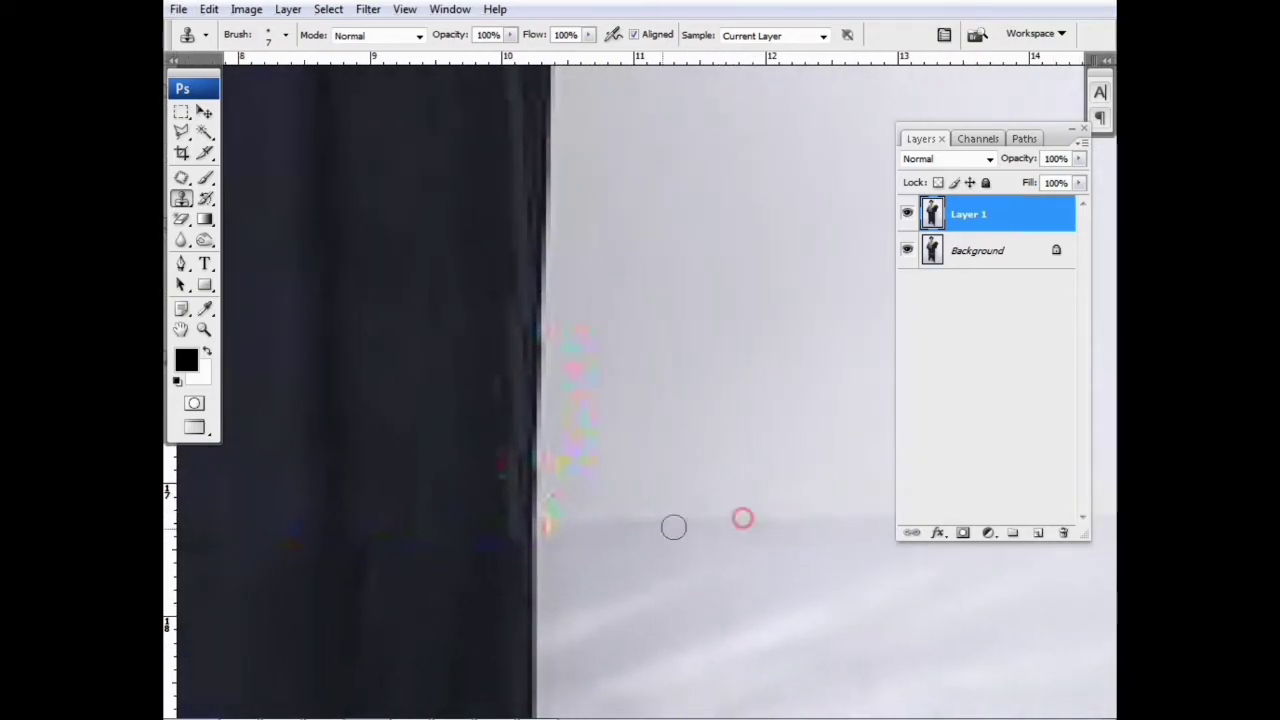
{"action": "key", "text": "w"}
{"action": "left_click", "coordinate": [645, 492]}
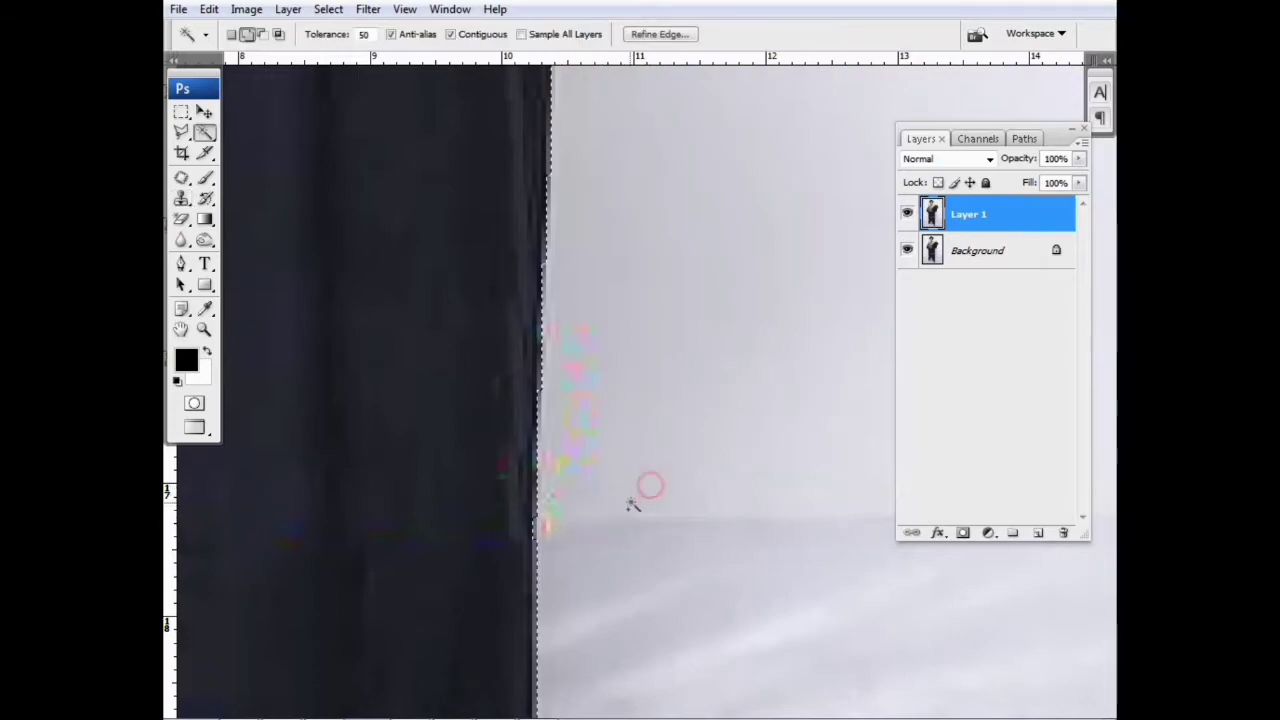
{"action": "key", "text": "ctrl+alt+d"}
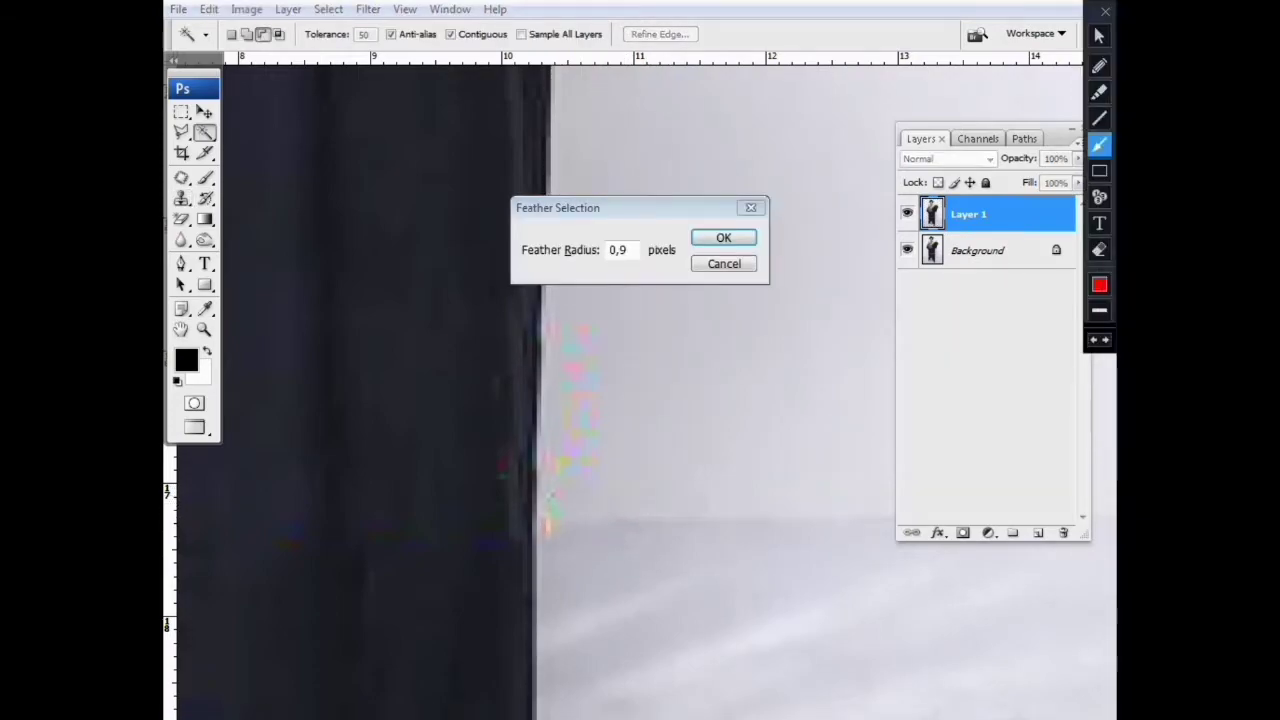
{"action": "left_click", "coordinate": [723, 237]}
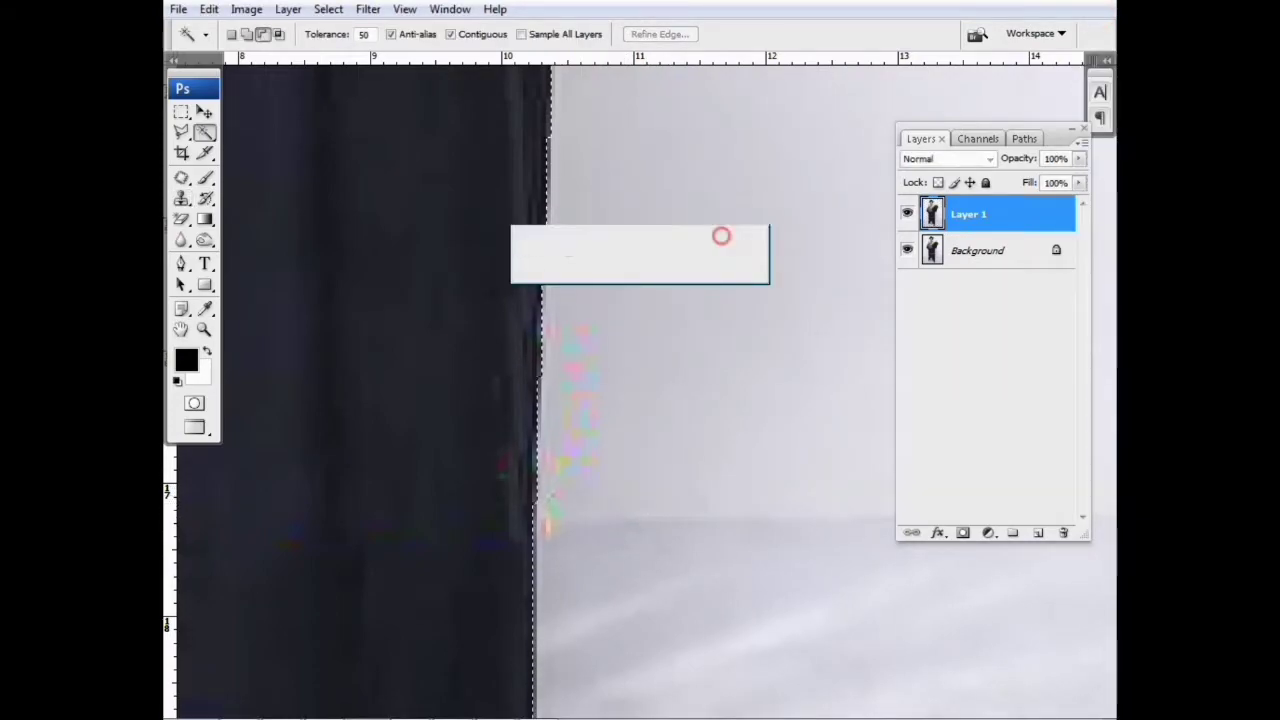
- Try to clone backdrop from farther away over the coloured specks beside the gown, and undo the stroke
{"action": "key", "text": "s"}
{"action": "left_click", "coordinate": [760, 280], "text": "alt"}
{"action": "mouse_move", "coordinate": [607, 299]}
{"action": "left_mouse_down"}
{"action": "mouse_move", "coordinate": [567, 362]}
{"action": "mouse_move", "coordinate": [558, 322]}
{"action": "left_mouse_up"}
{"action": "key", "text": "ctrl+z"}
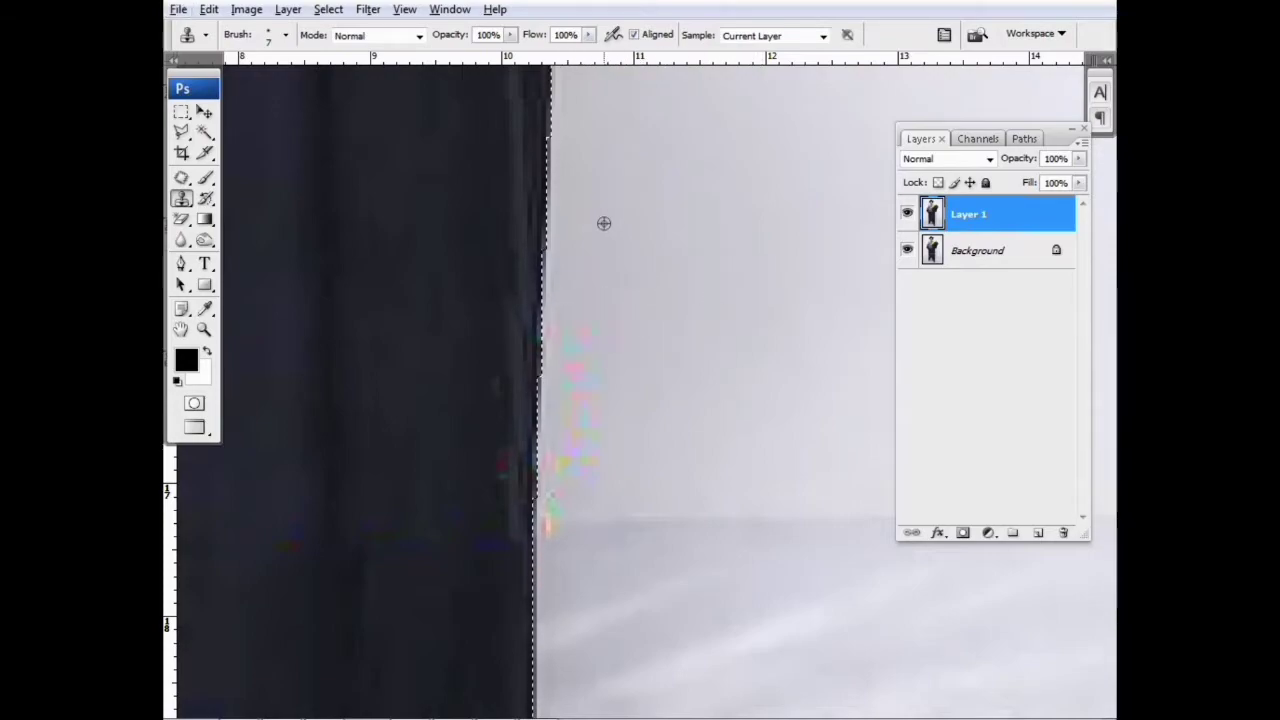
- Clone nearby backdrop over the coloured specks along the gown's edge at 70% opacity, enlarging the brush to size 15
{"action": "left_click", "coordinate": [603, 223], "text": "alt"}
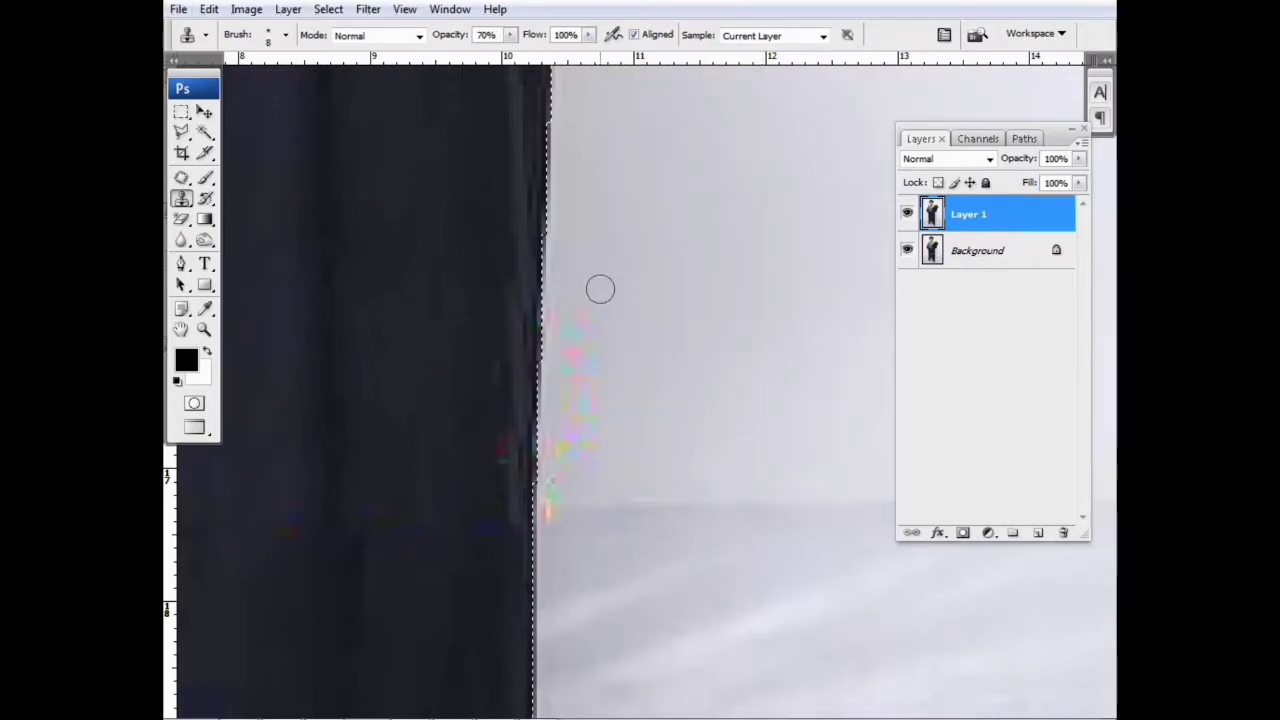
{"action": "key", "text": "bracketright"}
{"action": "key", "text": "bracketright"}
{"action": "key", "text": "bracketright"}
{"action": "left_click_drag", "start_coordinate": [586, 279], "coordinate": [579, 420]}
{"action": "mouse_move", "coordinate": [582, 330]}
{"action": "left_mouse_down"}
{"action": "mouse_move", "coordinate": [562, 456]}
{"action": "mouse_move", "coordinate": [532, 246]}
{"action": "left_mouse_up"}
{"action": "mouse_move", "coordinate": [661, 471]}
{"action": "left_mouse_down"}
{"action": "mouse_move", "coordinate": [622, 504]}
{"action": "mouse_move", "coordinate": [529, 509]}
{"action": "mouse_move", "coordinate": [547, 465]}
{"action": "mouse_move", "coordinate": [561, 301]}
{"action": "left_mouse_up"}
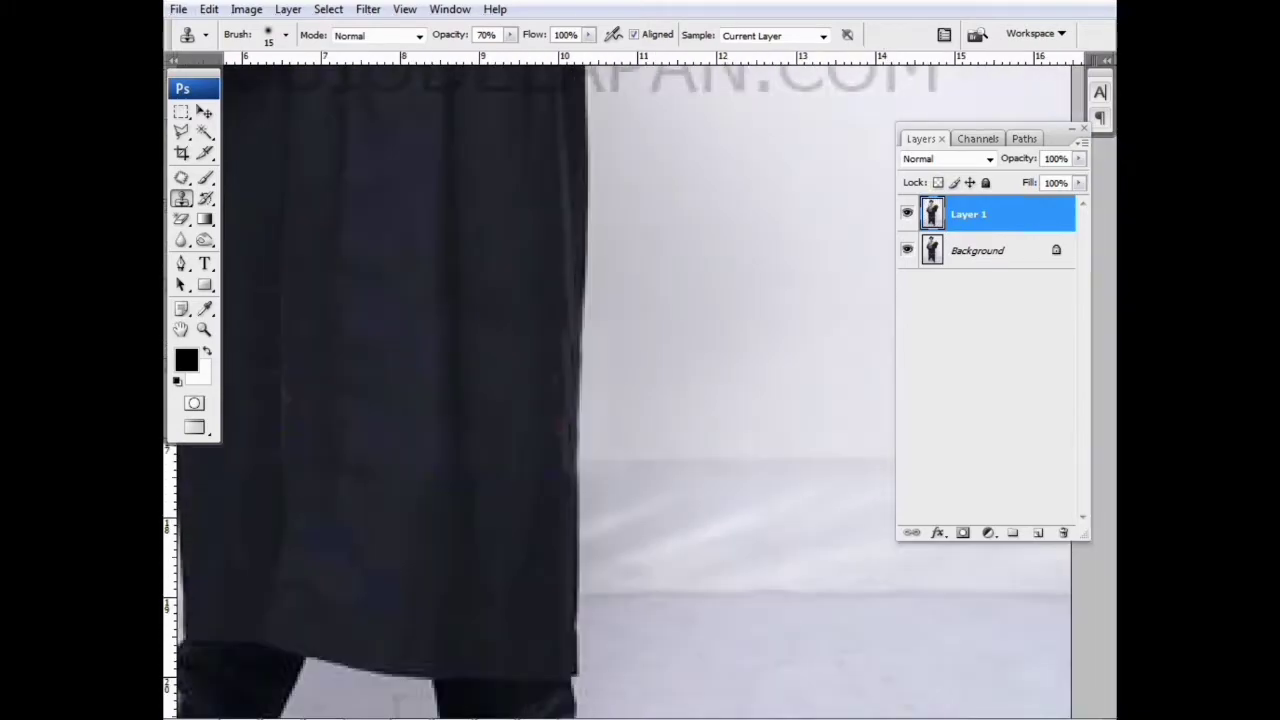
- Compare the cleaned gown and backdrop with the original by toggling the visibility of Layer 1, close up and in full view
{"action": "left_click", "coordinate": [906, 214]}
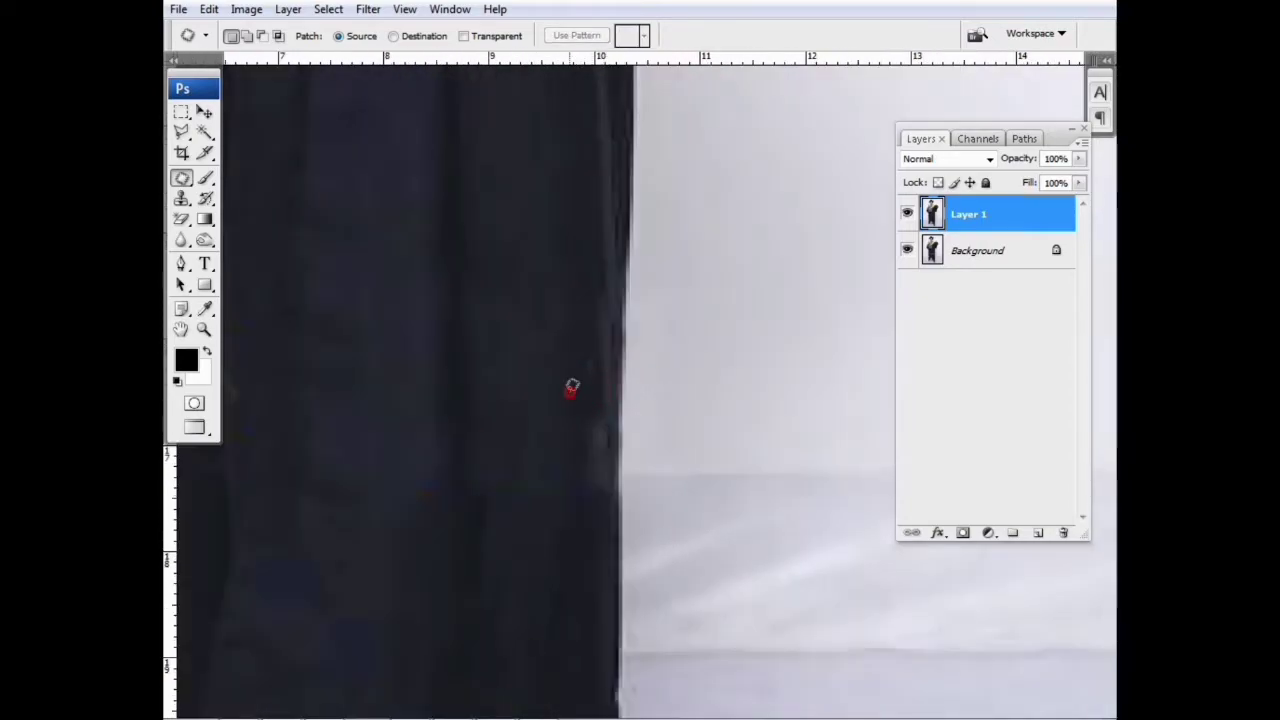
{"action": "key", "text": "s"}
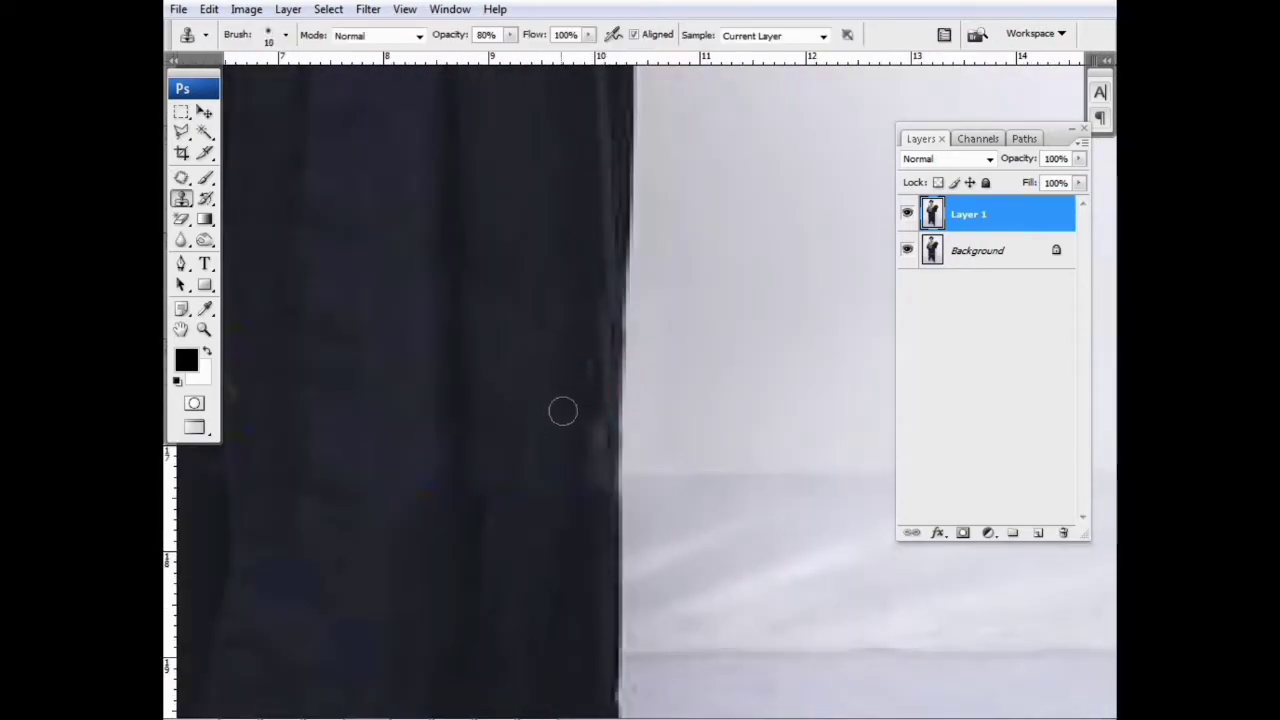
{"action": "key", "text": "ctrl+0"}
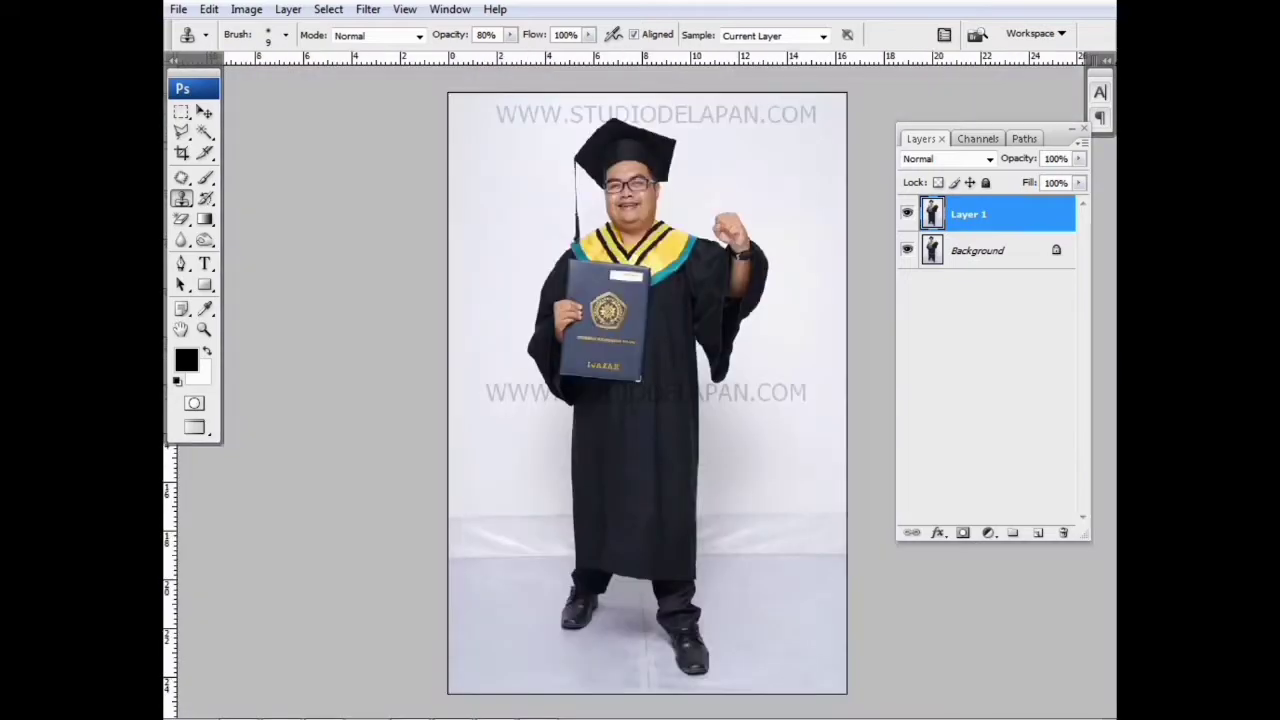
{"action": "left_click", "coordinate": [906, 214]}
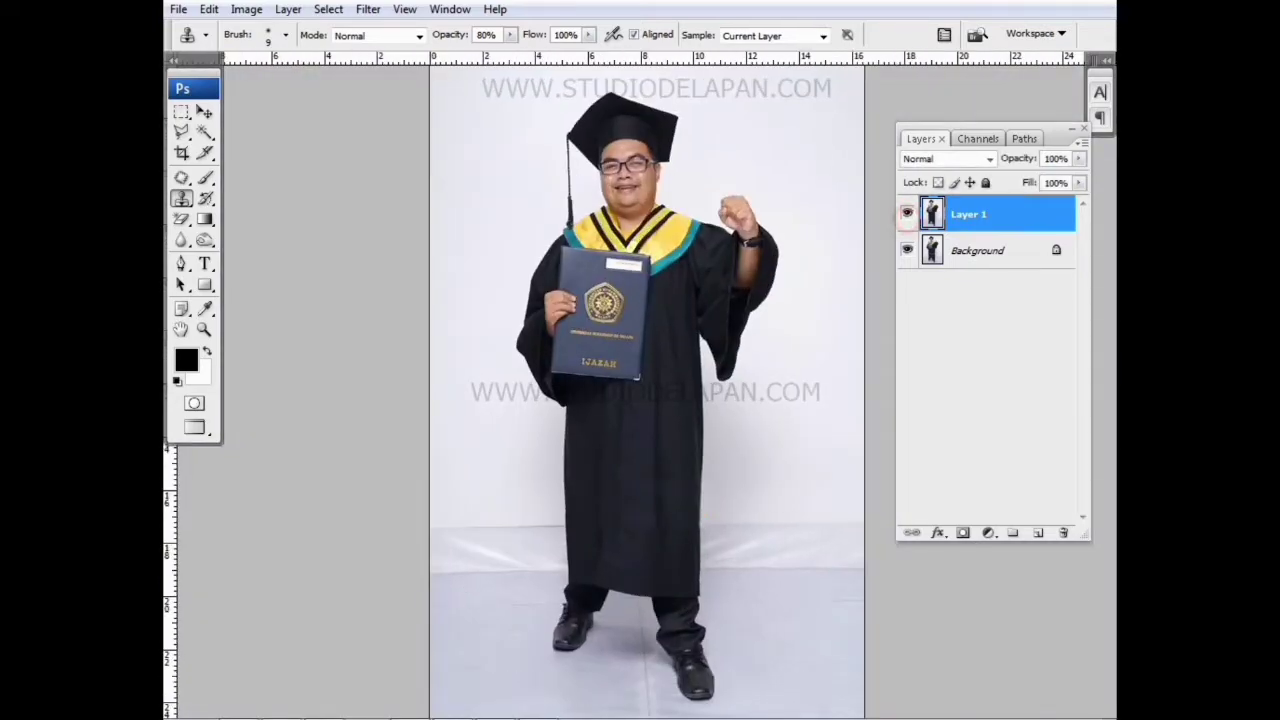
{"action": "left_click", "coordinate": [906, 214]}
- Select the light backdrop around the WWW letters below the sleeve with the Magic Wand at tolerance 50
{"action": "key", "text": "ctrl+plus"}
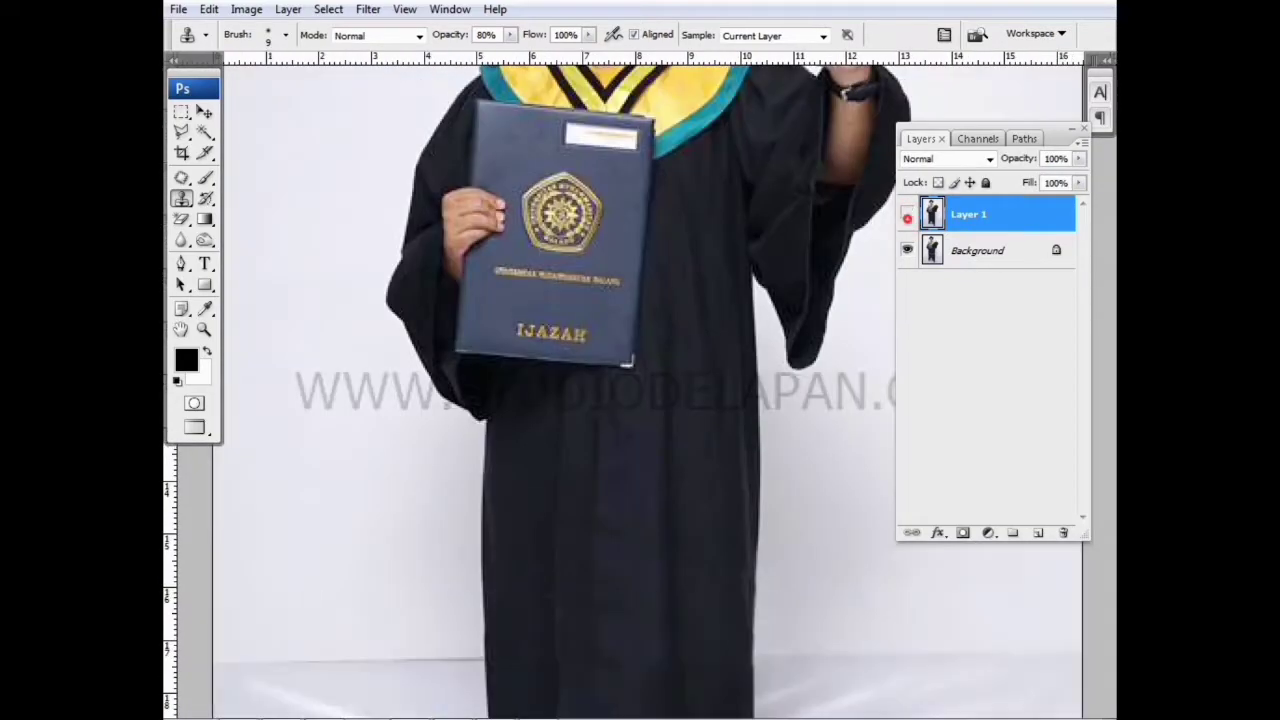
{"action": "key", "text": "ctrl+plus"}
{"action": "key", "text": "ctrl+plus"}
{"action": "key", "text": "w"}
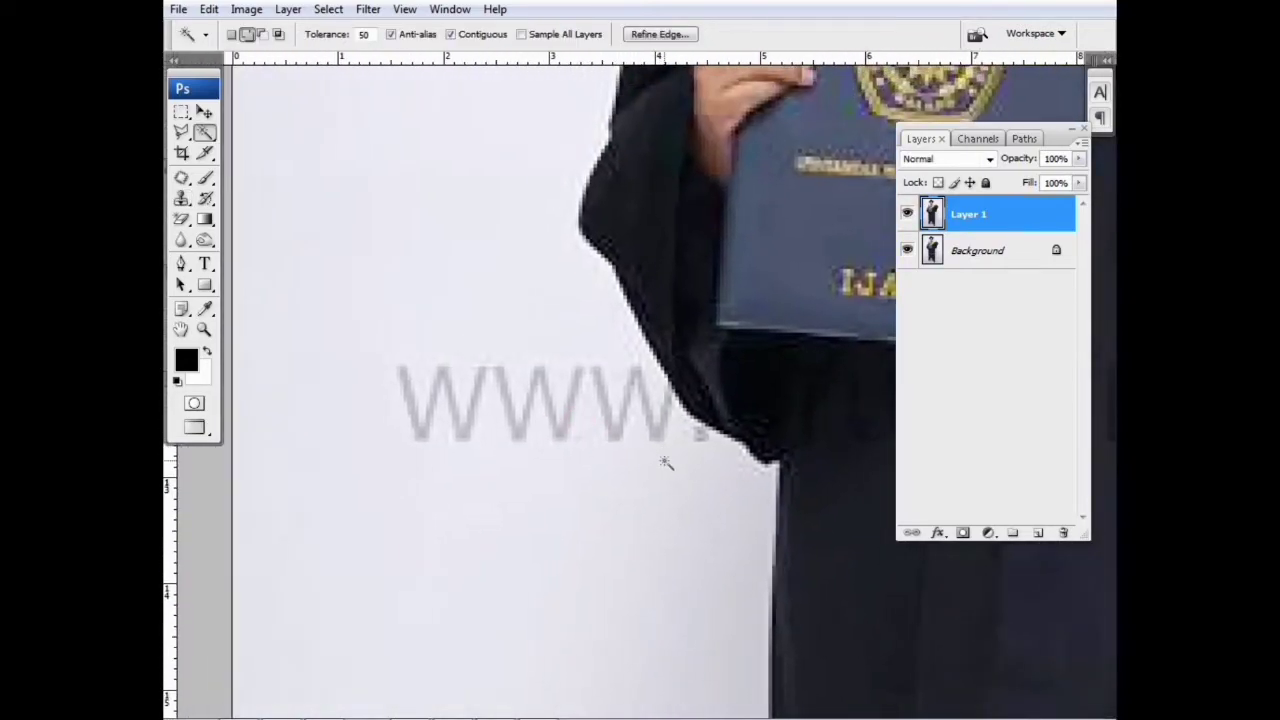
{"action": "left_click", "coordinate": [700, 472]}
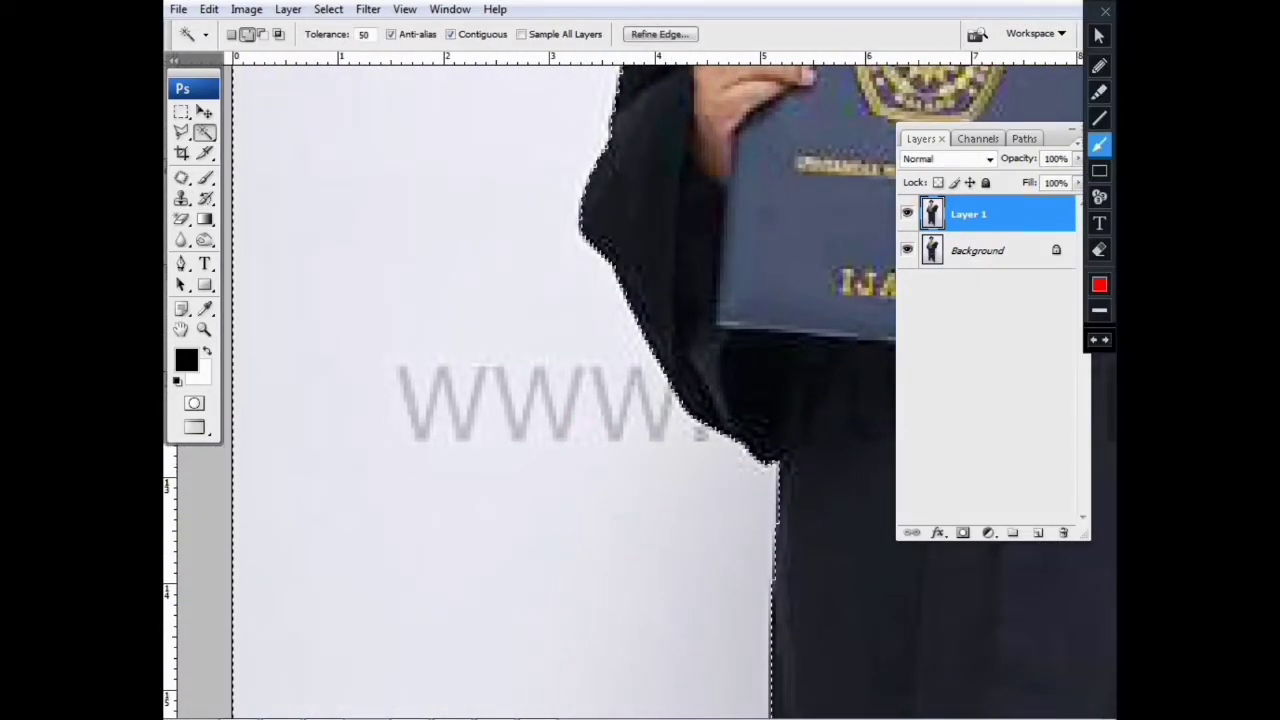
- Clone clean backdrop from above over the first W of the WWW letters below the sleeve, enlarging the brush
{"action": "key", "text": "s"}
{"action": "left_click", "coordinate": [411, 274], "text": "alt"}
{"action": "left_click_drag", "start_coordinate": [405, 380], "coordinate": [417, 423]}
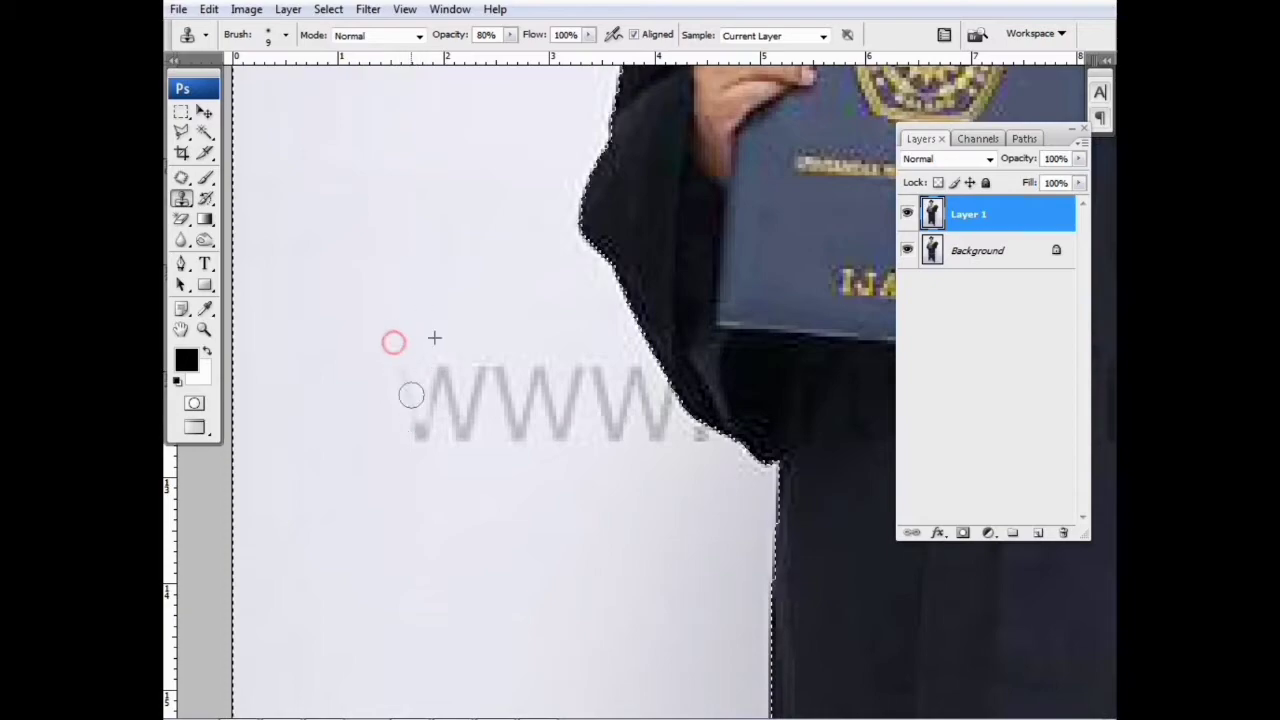
{"action": "key", "text": "bracketright"}
{"action": "key", "text": "bracketright"}
{"action": "left_click", "coordinate": [391, 243], "text": "alt"}
{"action": "mouse_move", "coordinate": [368, 374]}
{"action": "left_mouse_down"}
{"action": "mouse_move", "coordinate": [437, 412]}
{"action": "mouse_move", "coordinate": [475, 453]}
{"action": "left_mouse_up"}
- Clone backdrop over the dot and the last W's strokes along the sleeve's edge with a size 10 brush at 100% opacity
{"action": "left_click", "coordinate": [472, 251], "text": "alt"}
{"action": "key", "text": "bracketleft"}
{"action": "key", "text": "bracketleft"}
{"action": "left_click_drag", "start_coordinate": [672, 440], "coordinate": [664, 424]}
{"action": "key", "text": "ctrl+z"}
{"action": "left_click", "coordinate": [486, 239], "text": "alt"}
{"action": "mouse_move", "coordinate": [632, 350]}
{"action": "left_mouse_down"}
{"action": "mouse_move", "coordinate": [666, 384]}
{"action": "mouse_move", "coordinate": [648, 388]}
{"action": "left_mouse_up"}
{"action": "left_click", "coordinate": [743, 503], "text": "alt"}
{"action": "left_click_drag", "start_coordinate": [703, 437], "coordinate": [686, 423]}
{"action": "left_click", "coordinate": [694, 520], "text": "alt"}
{"action": "left_click_drag", "start_coordinate": [748, 460], "coordinate": [706, 437]}
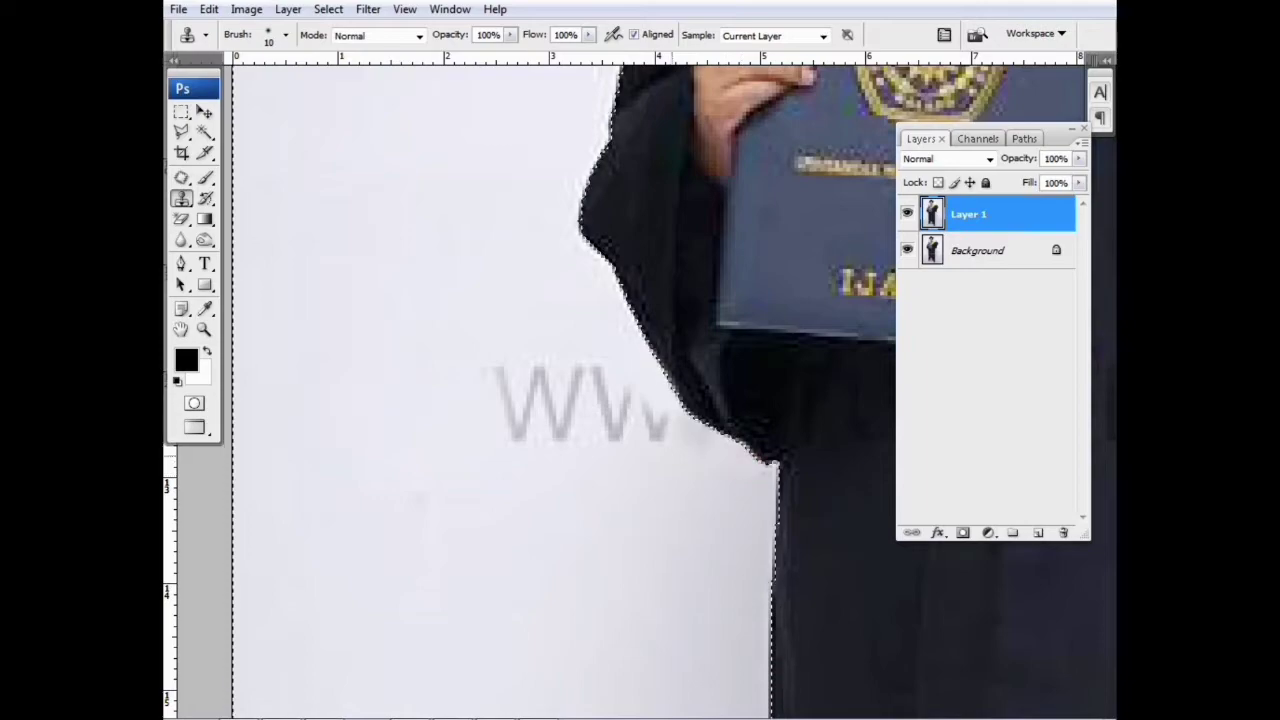
- Patch the remaining W letters beside the sleeve with clean backdrop
{"action": "key", "text": "j"}
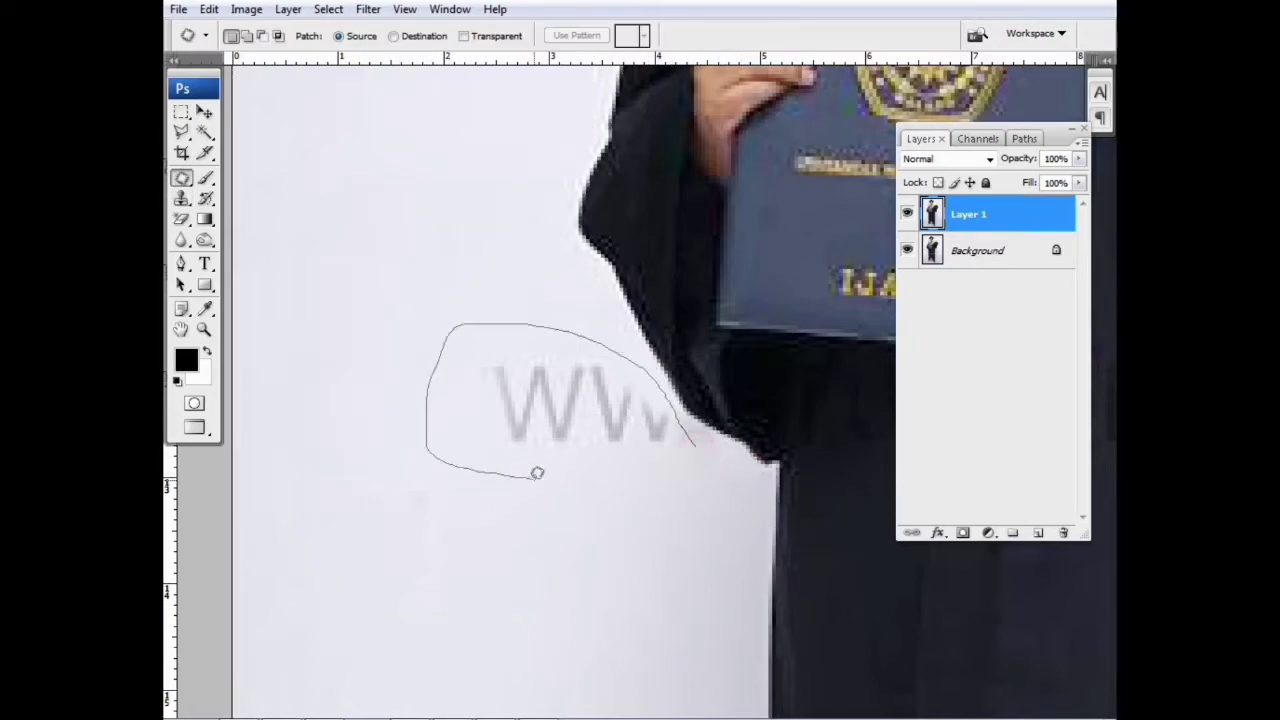
{"action": "left_click_drag", "start_coordinate": [537, 473], "coordinate": [680, 580]}
{"action": "left_click_drag", "start_coordinate": [560, 430], "coordinate": [649, 486]}
{"action": "left_click_drag", "start_coordinate": [332, 459], "coordinate": [351, 568]}
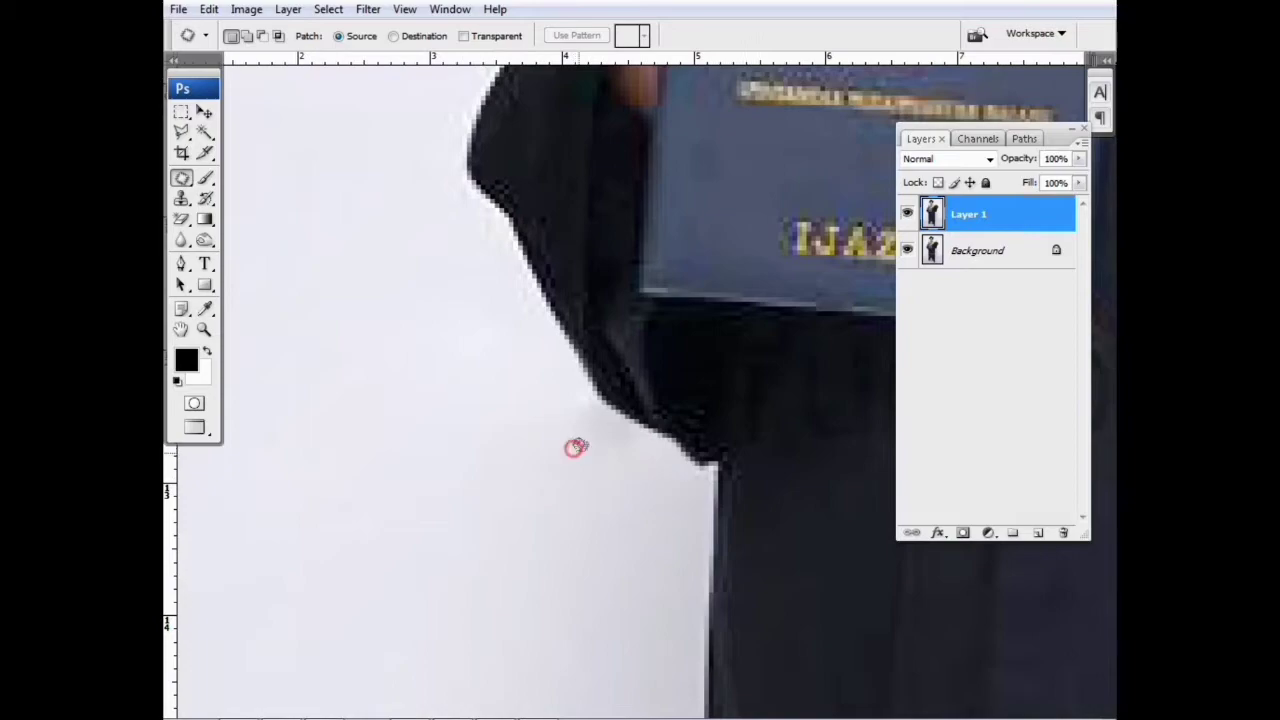
- Select the light backdrop below the sleeve with the Magic Wand and feather the selection by 0.9 pixels
{"action": "key", "text": "w"}
{"action": "left_click", "coordinate": [612, 451]}
{"action": "key", "text": "ctrl+alt+d"}
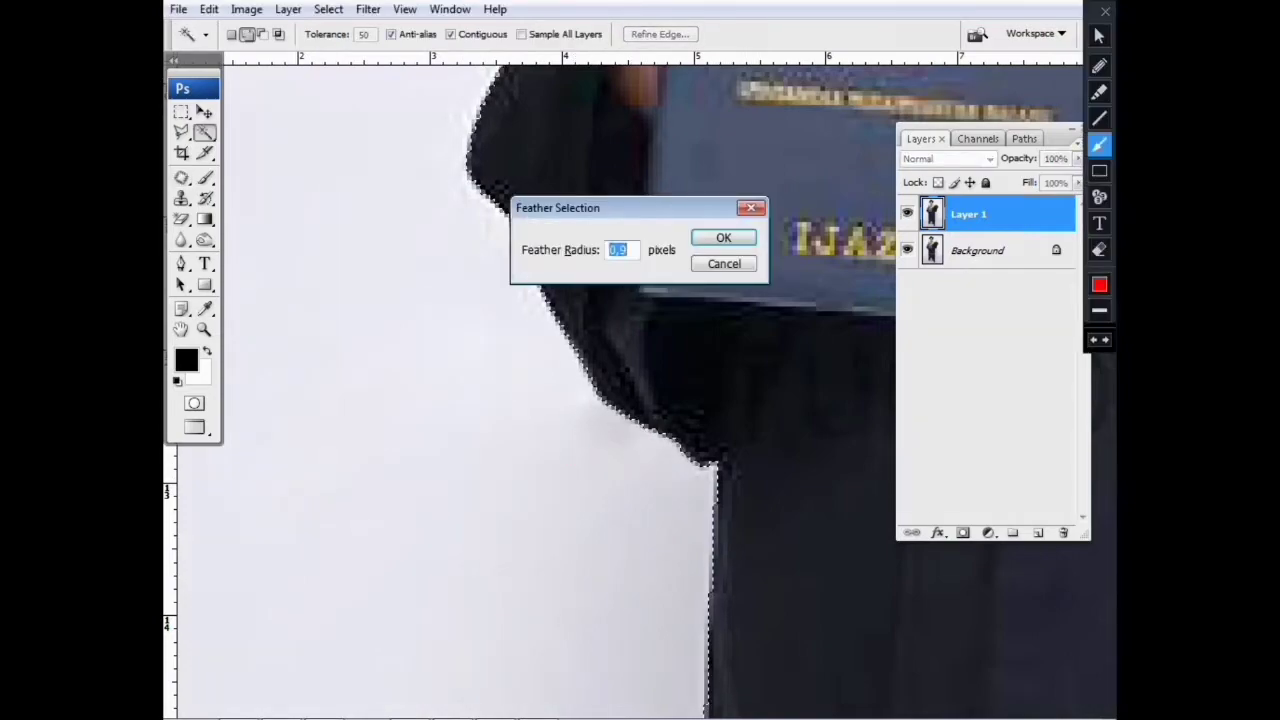
{"action": "left_click", "coordinate": [1099, 35]}
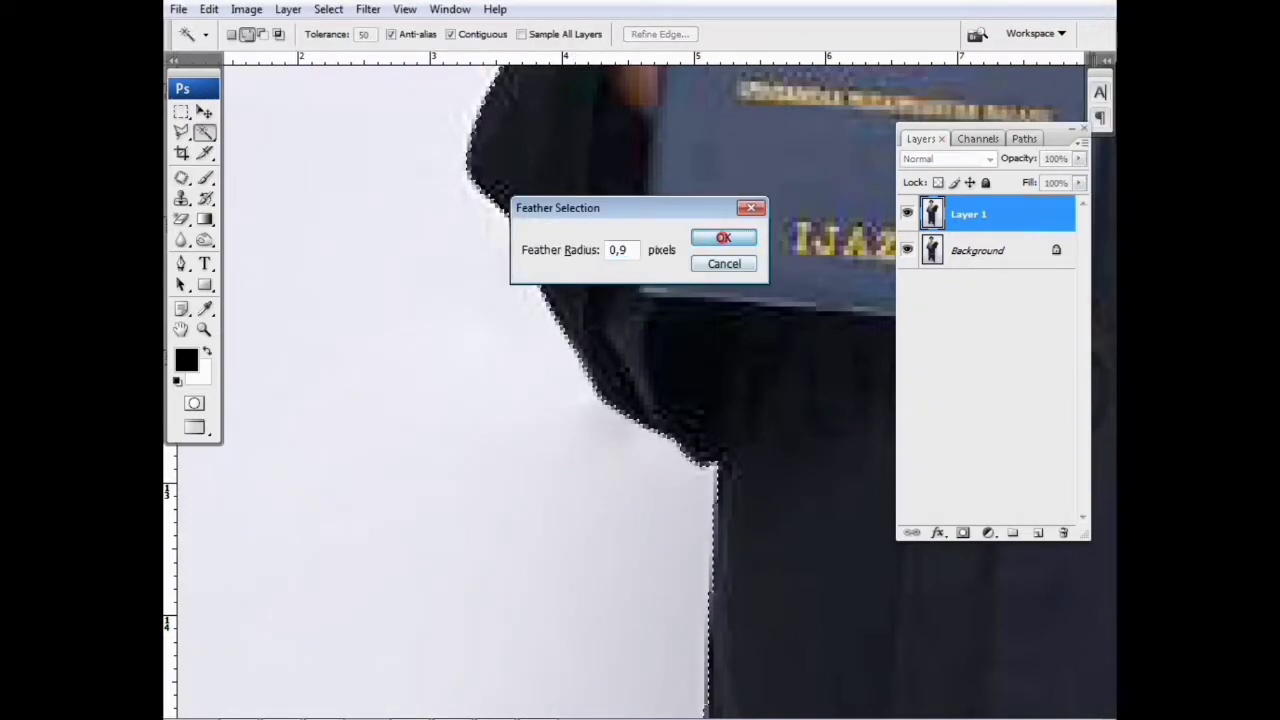
- Paint backdrop colour over the smudge under the sleeve's edge, and compare with the original by toggling Layer 1's visibility
{"action": "mouse_move", "coordinate": [643, 463]}
{"action": "left_mouse_down"}
{"action": "mouse_move", "coordinate": [601, 360]}
{"action": "mouse_move", "coordinate": [657, 429]}
{"action": "left_mouse_up"}
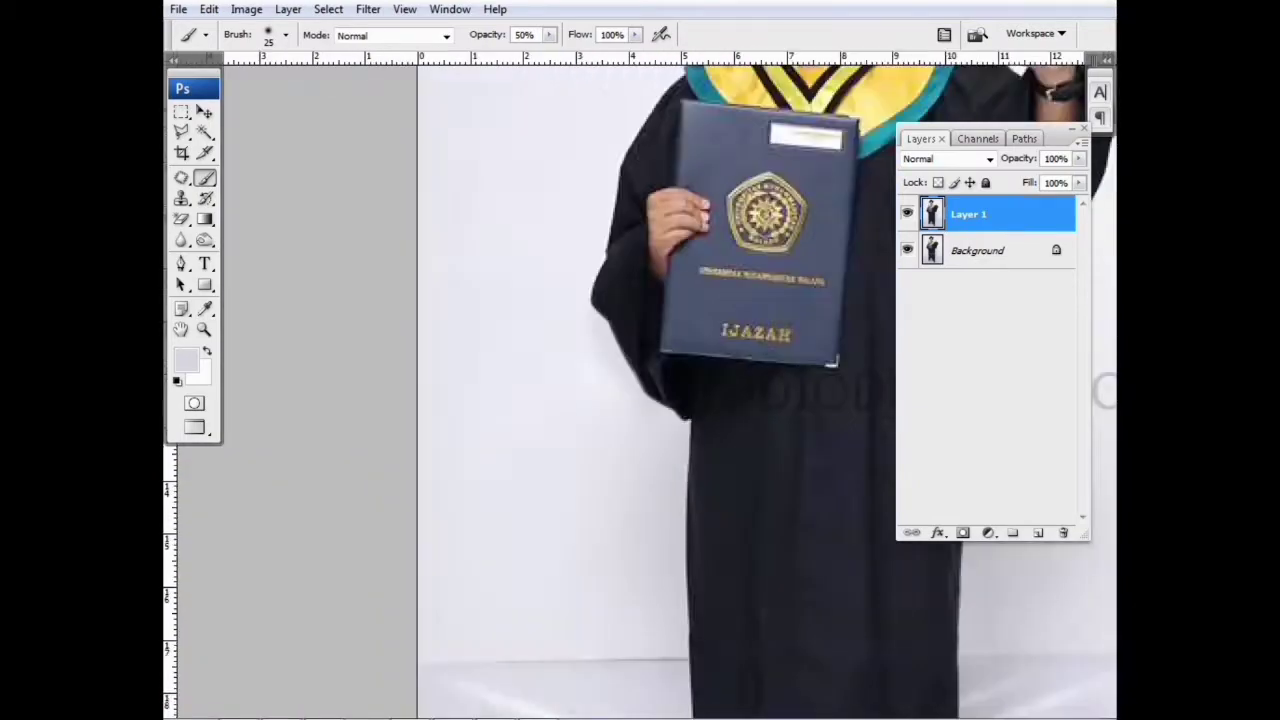
{"action": "left_click", "coordinate": [907, 213]}
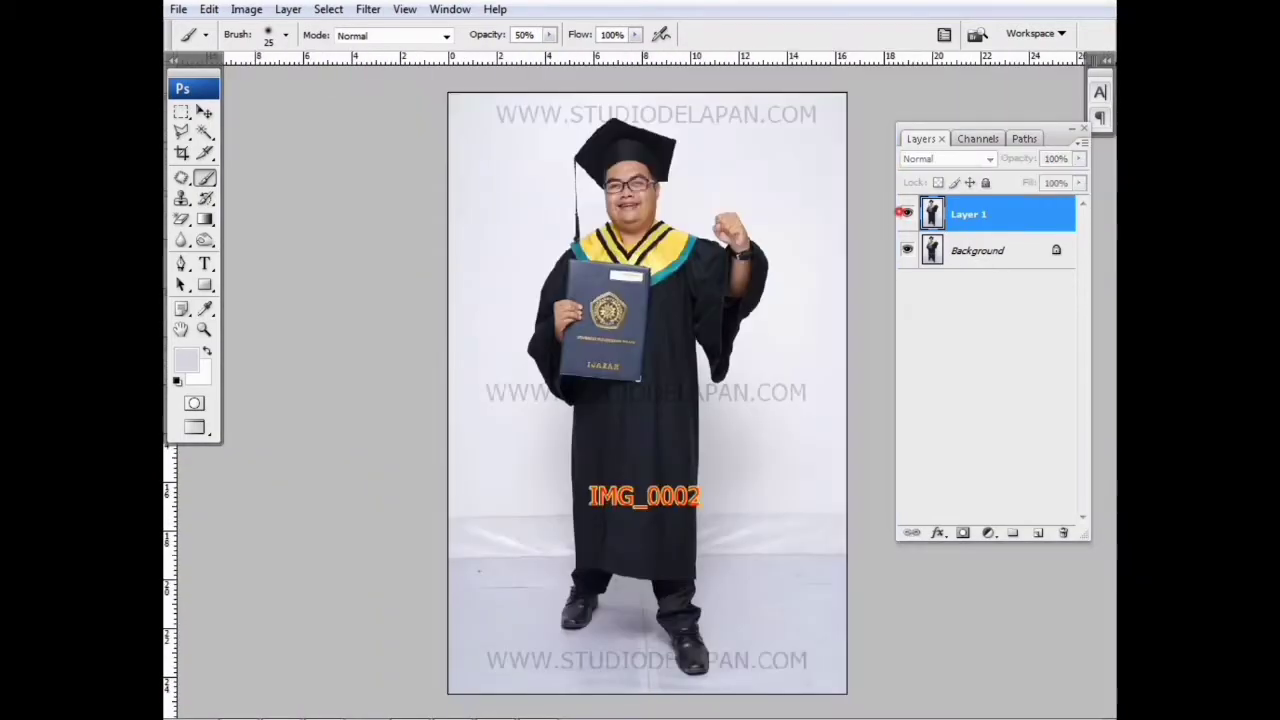
{"action": "left_click", "coordinate": [906, 213]}
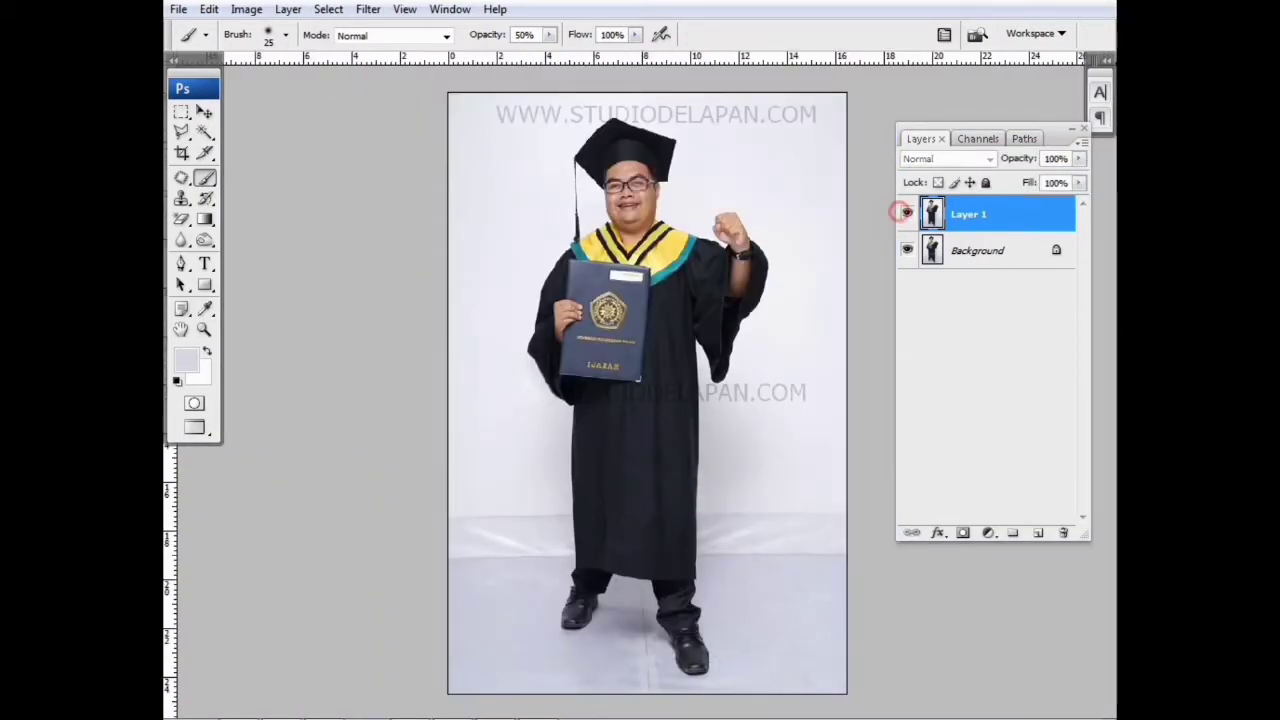
- Select the backdrop around the PAN.COM letters beside the gown with the Magic Wand at tolerance 50, and feather the selection
{"action": "scroll", "coordinate": [720, 460], "scroll_direction": "up", "scroll_amount": 5}
{"action": "key", "text": "w"}
{"action": "left_click", "coordinate": [591, 481]}
{"action": "key", "text": "ctrl+alt+d"}
{"action": "key", "text": "Return"}
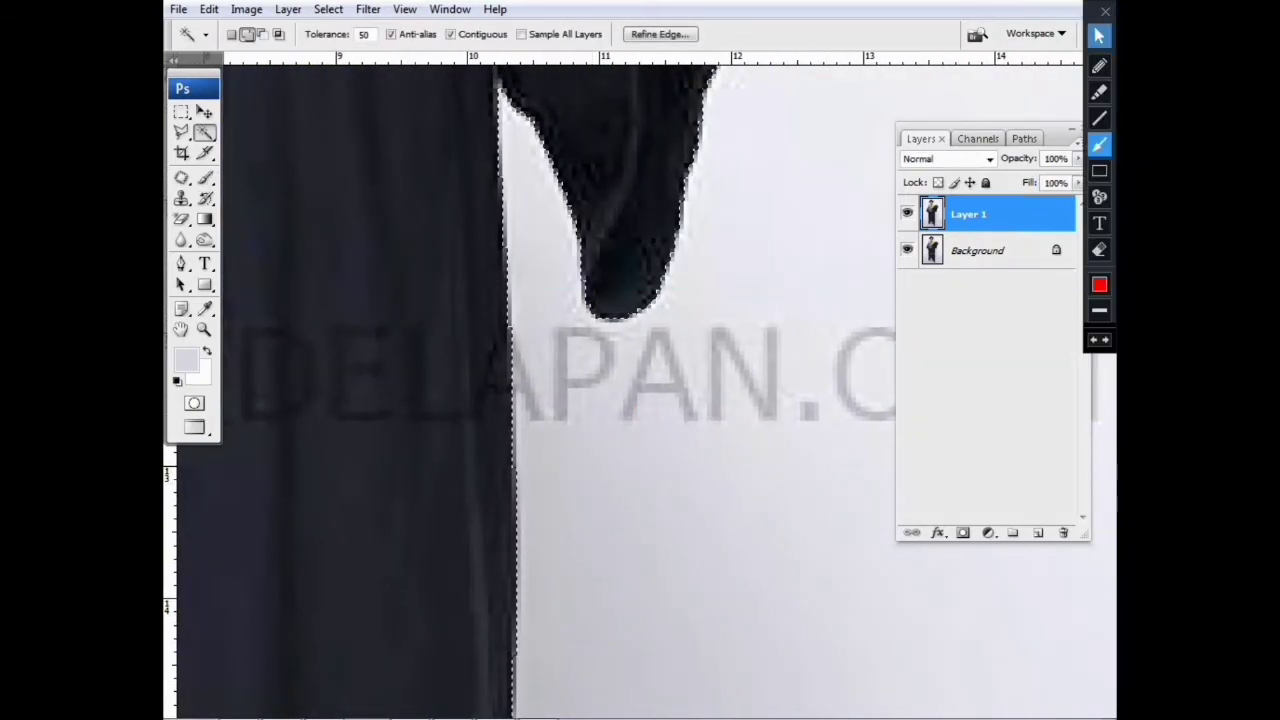
- Paint backdrop colour over the A at the gown's edge and around the hanging sleeve's tip with a size 25 brush at 100% opacity, then deselect
{"action": "key", "text": "b"}
{"action": "left_click", "coordinate": [520, 486]}
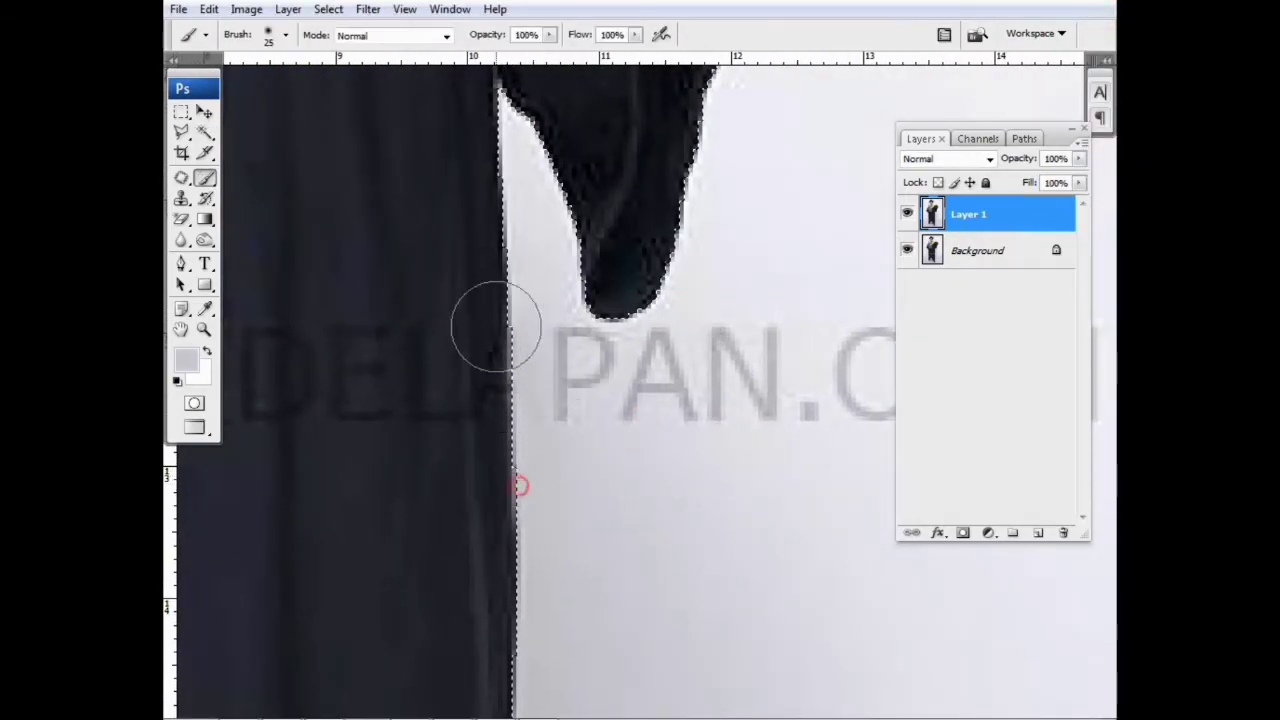
{"action": "left_click_drag", "start_coordinate": [496, 357], "coordinate": [471, 414]}
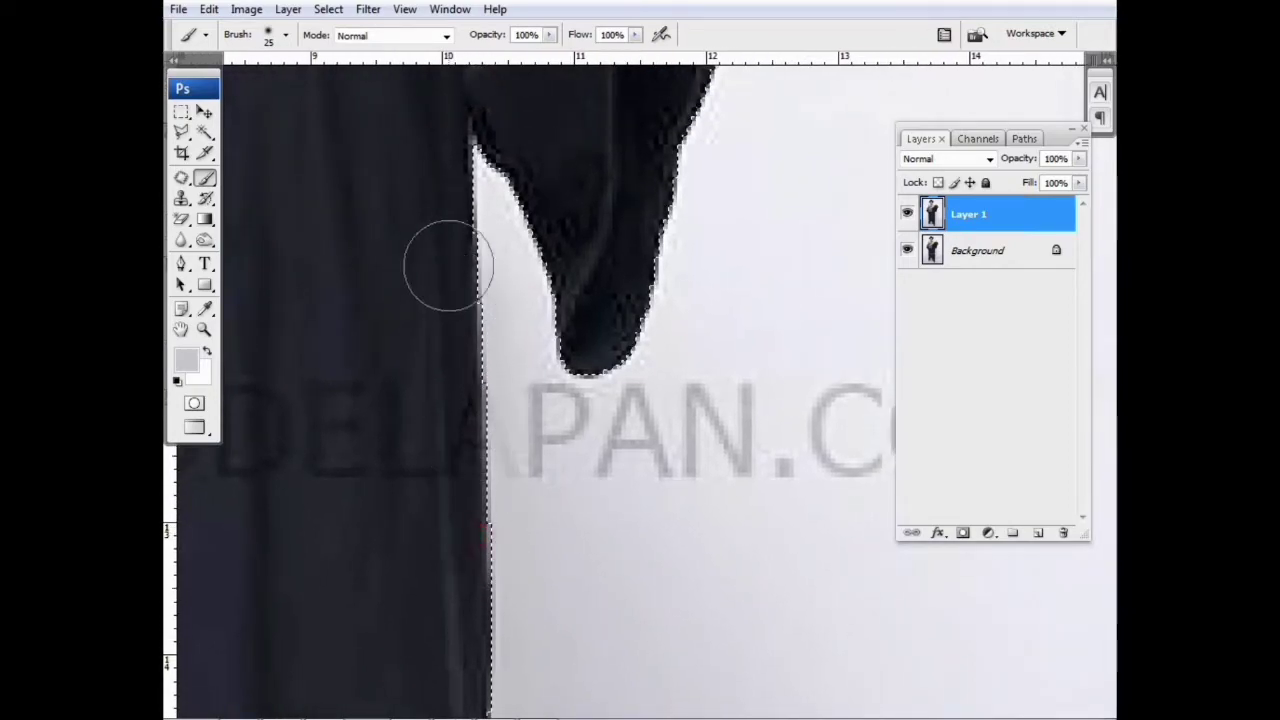
{"action": "key", "text": "ctrl+h"}
{"action": "key", "text": "ctrl+h"}
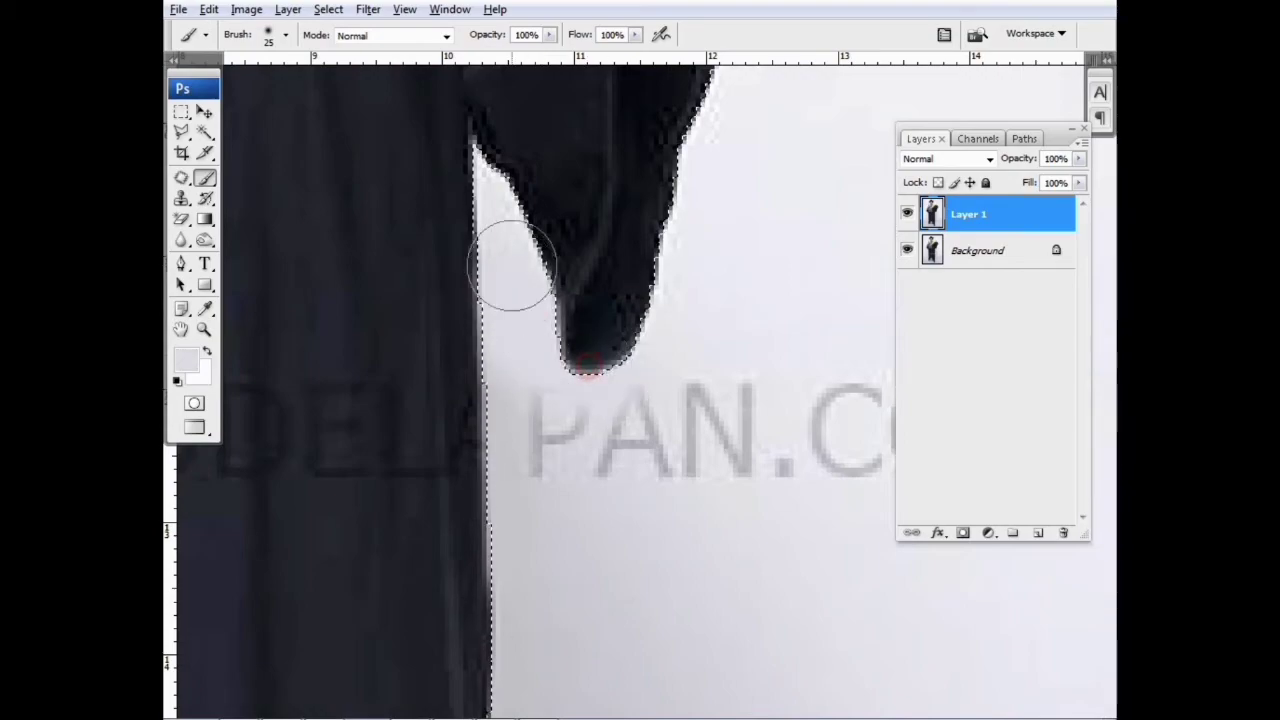
{"action": "key", "text": "ctrl+shift+s"}
{"action": "left_click", "coordinate": [899, 462]}
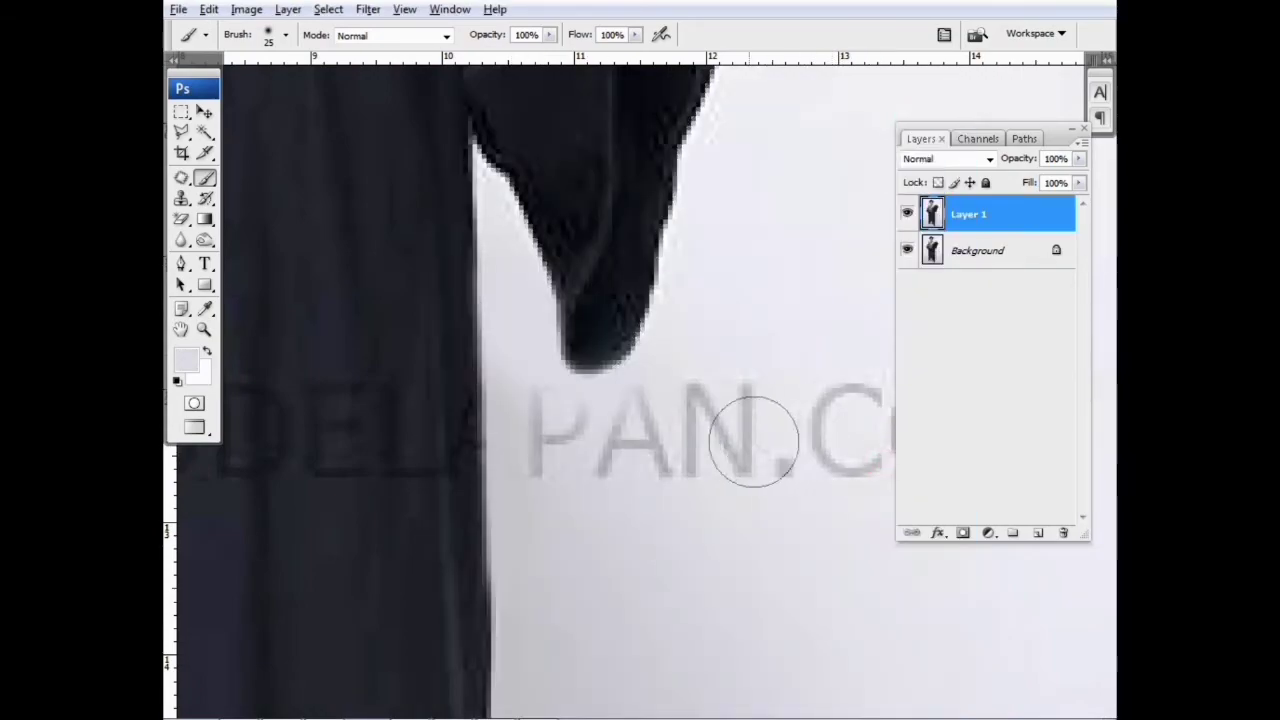
- Patch the remaining PAN.COM letters beside the gown with clean backdrop
{"action": "scroll", "coordinate": [560, 491], "scroll_direction": "up", "scroll_amount": 1}
{"action": "key", "text": "j"}
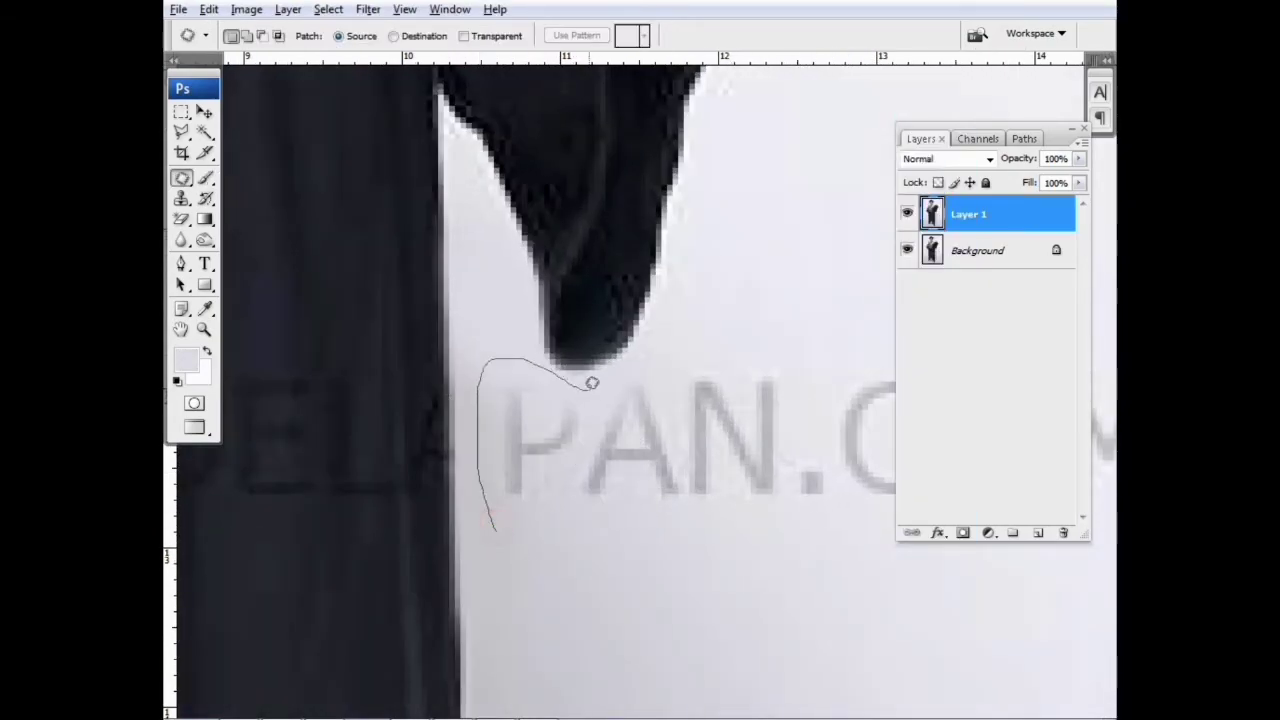
{"action": "left_click_drag", "start_coordinate": [561, 560], "coordinate": [558, 566]}
{"action": "scroll", "coordinate": [560, 500], "scroll_direction": "down", "scroll_amount": 2}
{"action": "left_click_drag", "start_coordinate": [560, 451], "coordinate": [615, 622]}
{"action": "left_click", "coordinate": [620, 637]}
{"action": "scroll", "coordinate": [644, 565], "scroll_direction": "down", "scroll_amount": 1}
{"action": "left_click_drag", "start_coordinate": [634, 531], "coordinate": [548, 523]}
{"action": "mouse_move", "coordinate": [513, 432]}
{"action": "left_mouse_down"}
{"action": "mouse_move", "coordinate": [625, 467]}
{"action": "mouse_move", "coordinate": [867, 440]}
{"action": "left_mouse_up"}
{"action": "left_click_drag", "start_coordinate": [561, 361], "coordinate": [515, 425]}
{"action": "left_click_drag", "start_coordinate": [617, 434], "coordinate": [630, 612]}
{"action": "left_click", "coordinate": [636, 623]}
{"action": "left_click_drag", "start_coordinate": [568, 462], "coordinate": [499, 468]}
{"action": "left_click_drag", "start_coordinate": [533, 447], "coordinate": [560, 515]}
{"action": "left_click", "coordinate": [567, 528]}
- Compare the cleaned middle watermark area with the original in full view by toggling the visibility of Layer 1
{"action": "scroll", "coordinate": [586, 510], "scroll_direction": "down", "scroll_amount": 5}
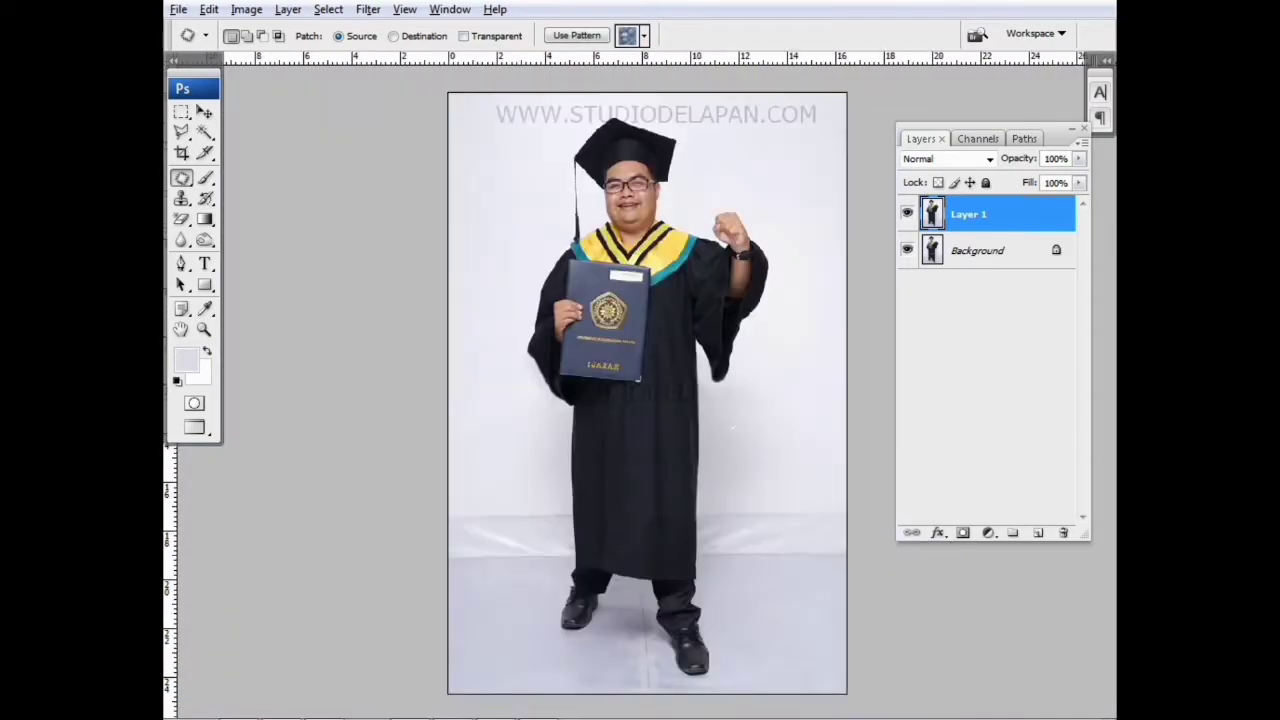
{"action": "left_click", "coordinate": [908, 214]}
{"action": "left_click", "coordinate": [908, 214]}
- Clone nearby gown fabric over the letters ODELA around the folder's corner and up to the gown's edge, using a size 9 brush at 100% opacity
{"action": "scroll", "coordinate": [734, 423], "scroll_direction": "up", "scroll_amount": 1}
{"action": "scroll", "coordinate": [677, 380], "scroll_direction": "up", "scroll_amount": 4}
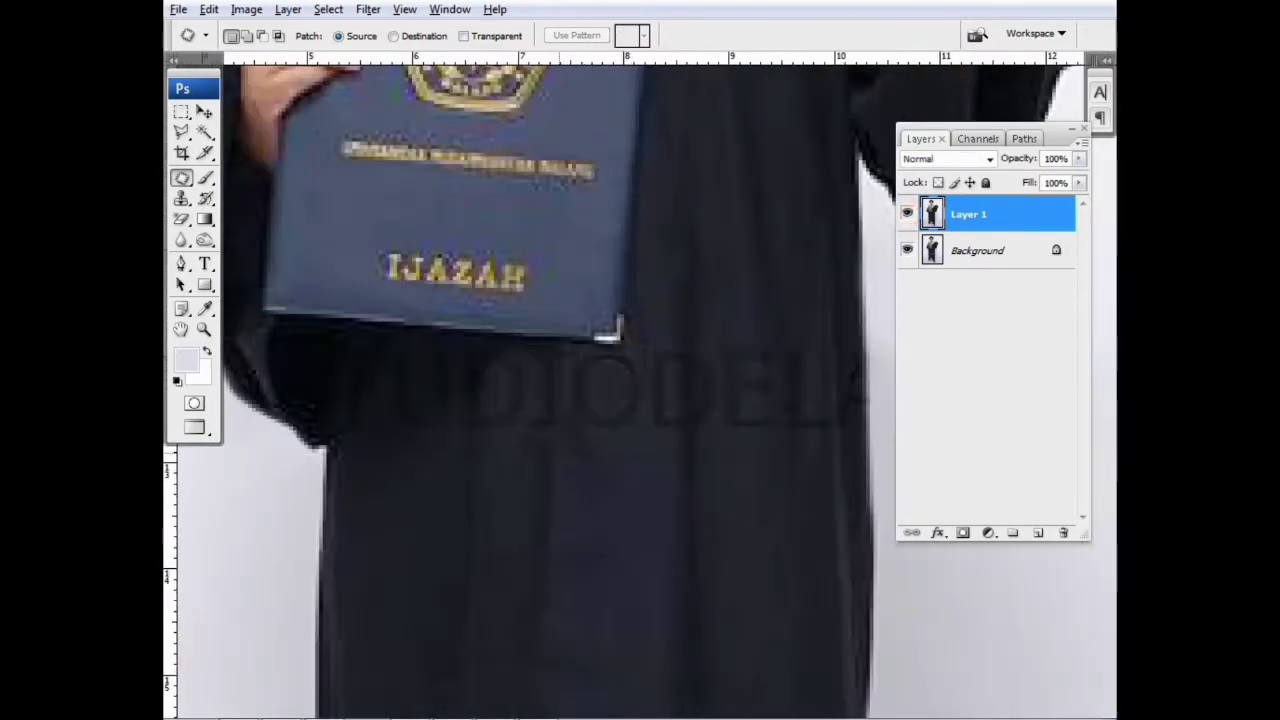
{"action": "key", "text": "s"}
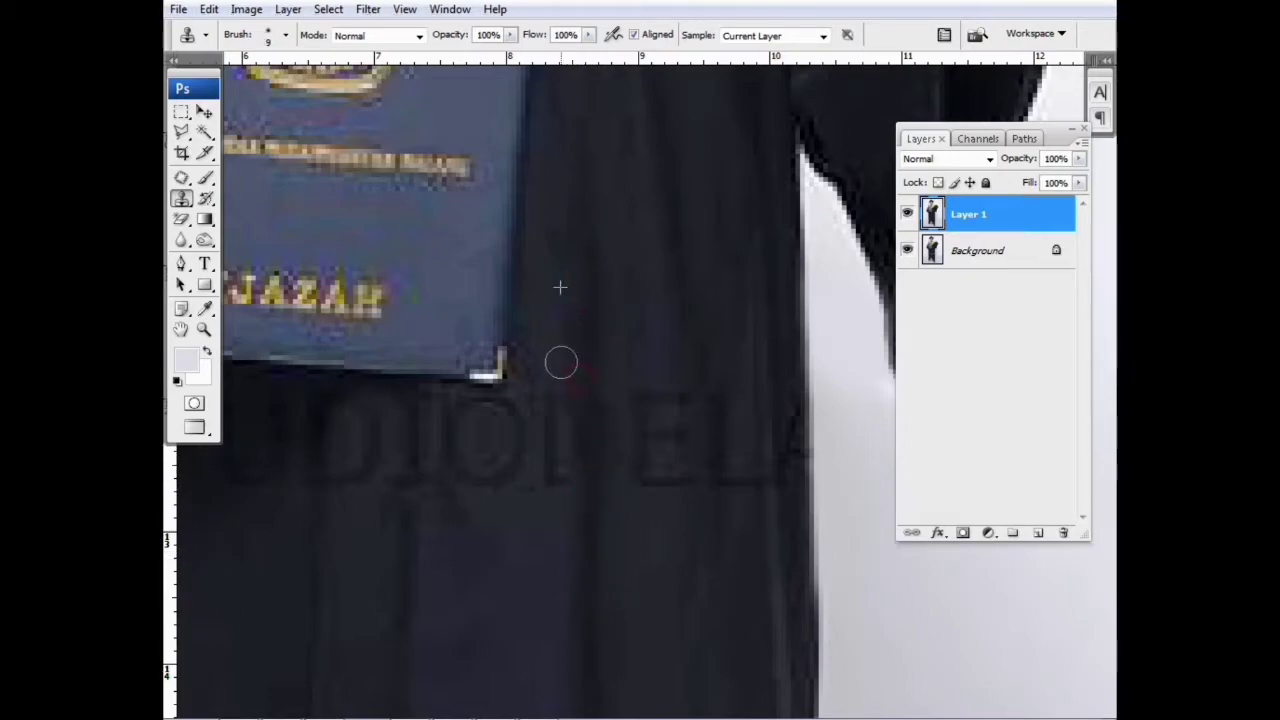
{"action": "left_click_drag", "start_coordinate": [563, 474], "coordinate": [493, 509]}
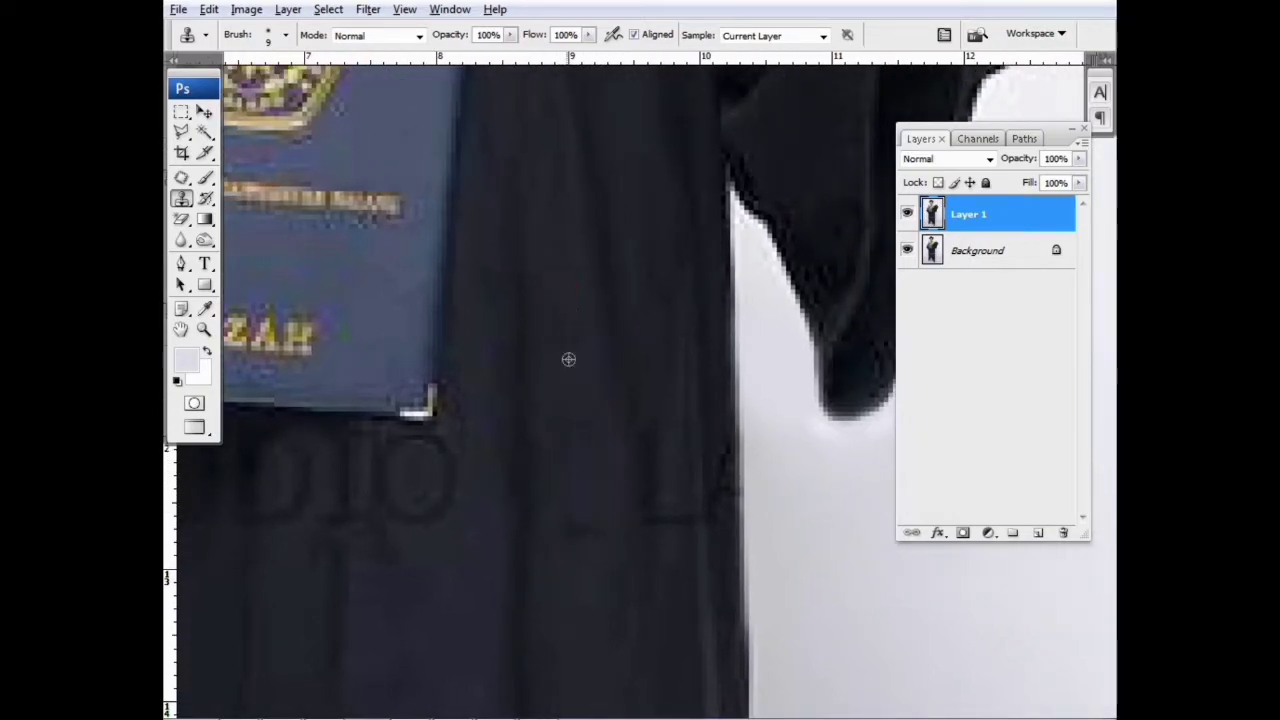
{"action": "left_click_drag", "start_coordinate": [597, 544], "coordinate": [566, 529]}
{"action": "scroll", "coordinate": [585, 419], "scroll_direction": "right", "scroll_amount": 3}
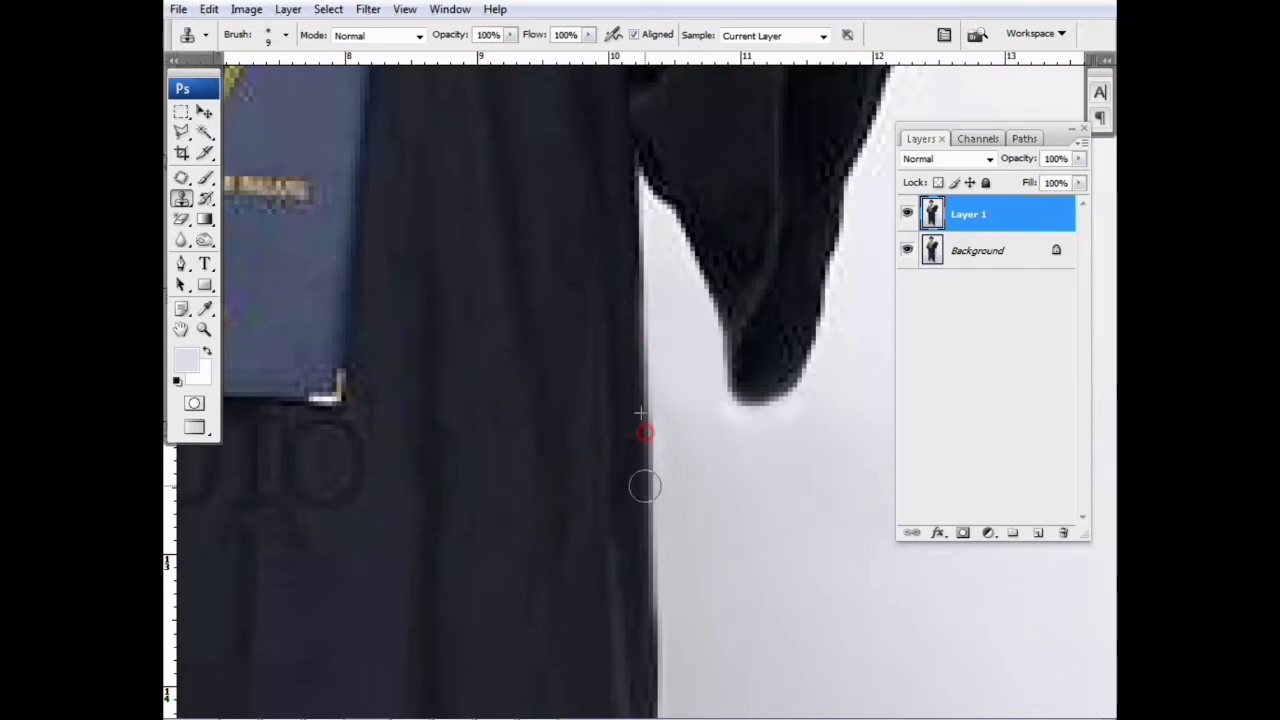
{"action": "scroll", "coordinate": [596, 431], "scroll_direction": "left", "scroll_amount": 3}
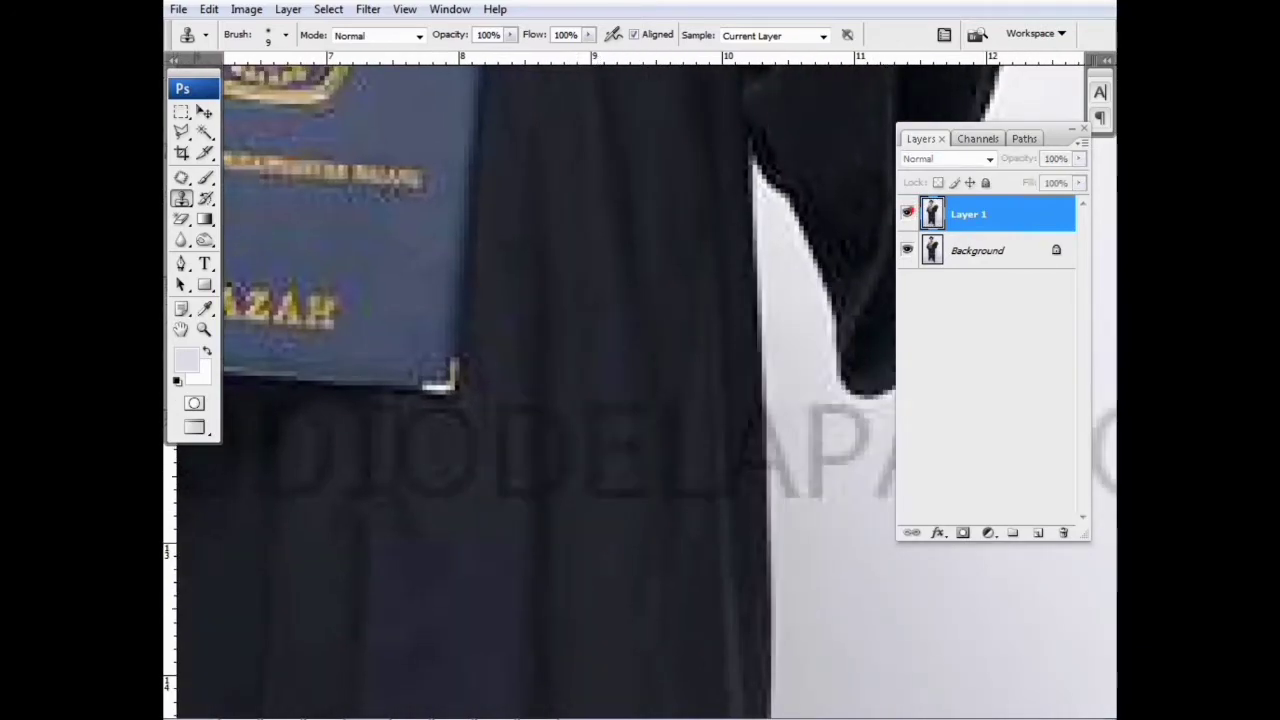
{"action": "scroll", "coordinate": [600, 480], "scroll_direction": "left", "scroll_amount": 5}
{"action": "scroll", "coordinate": [600, 480], "scroll_direction": "down", "scroll_amount": 3}
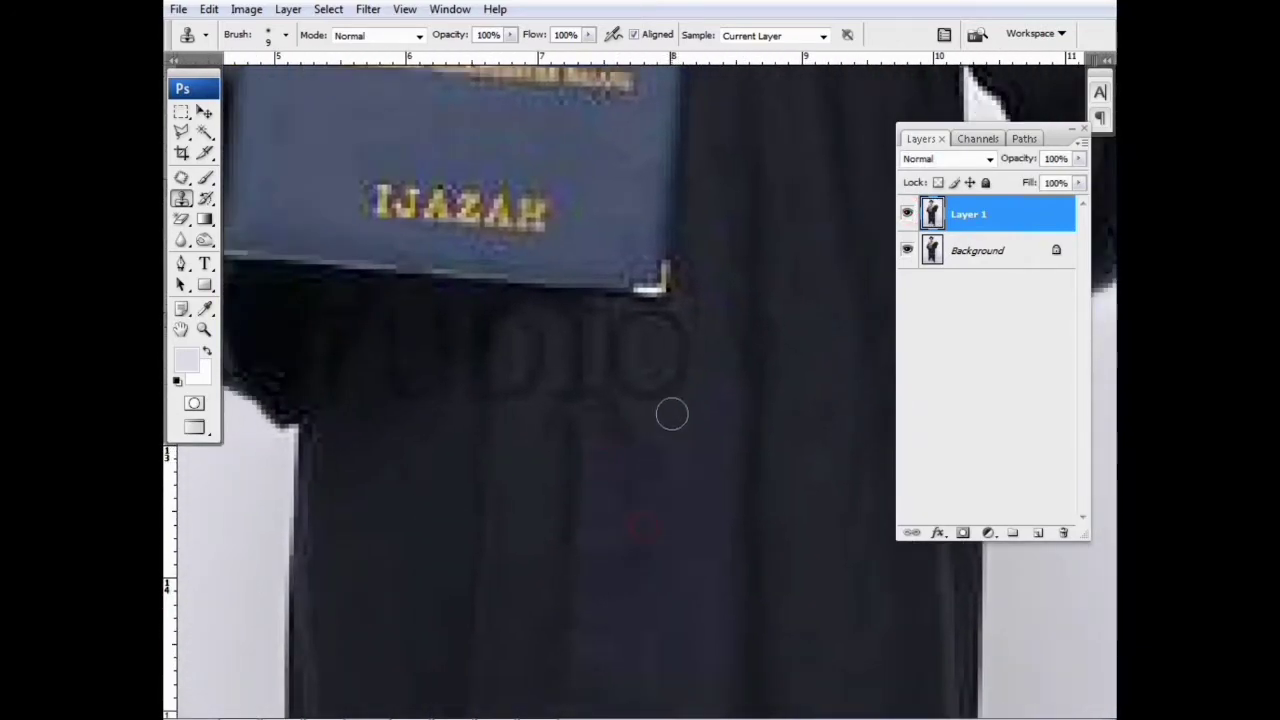
- Add a Curves adjustment layer that brightens the photo so the faint letters on the dark gown stand out
{"action": "left_click", "coordinate": [988, 532]}
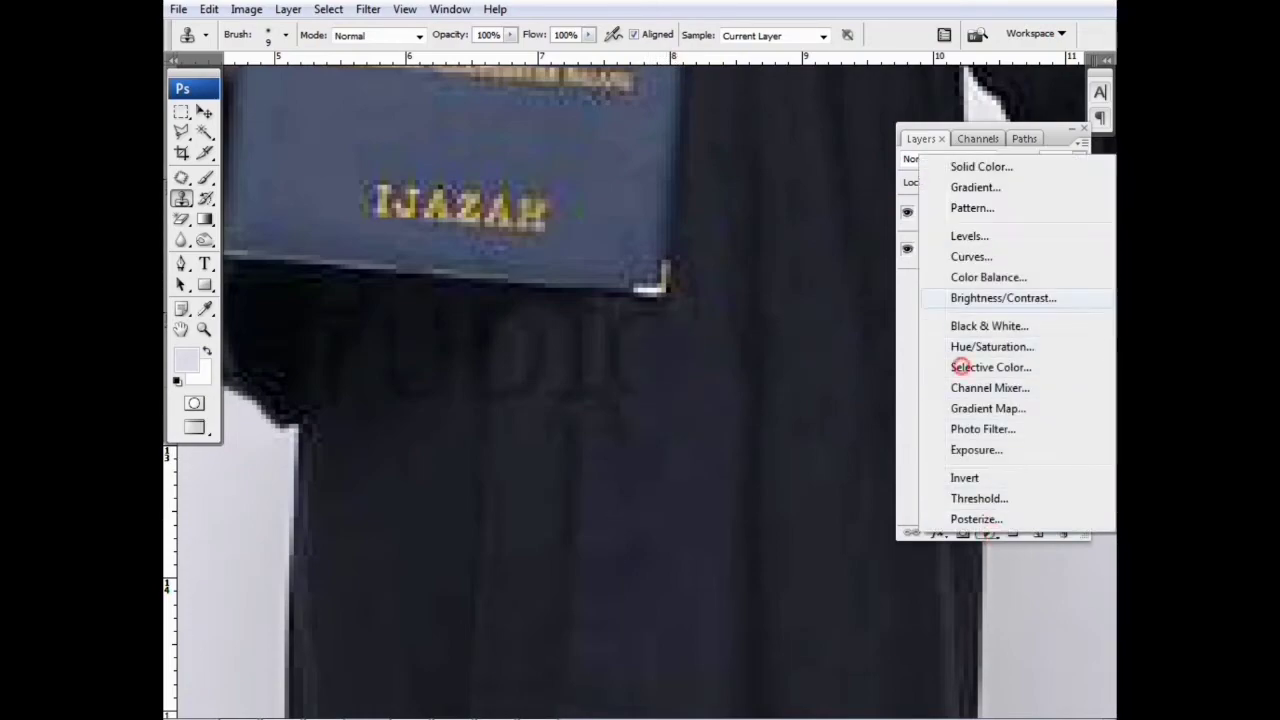
{"action": "left_click", "coordinate": [958, 259]}
{"action": "left_click_drag", "start_coordinate": [965, 346], "coordinate": [945, 315]}
{"action": "key", "text": "Return"}
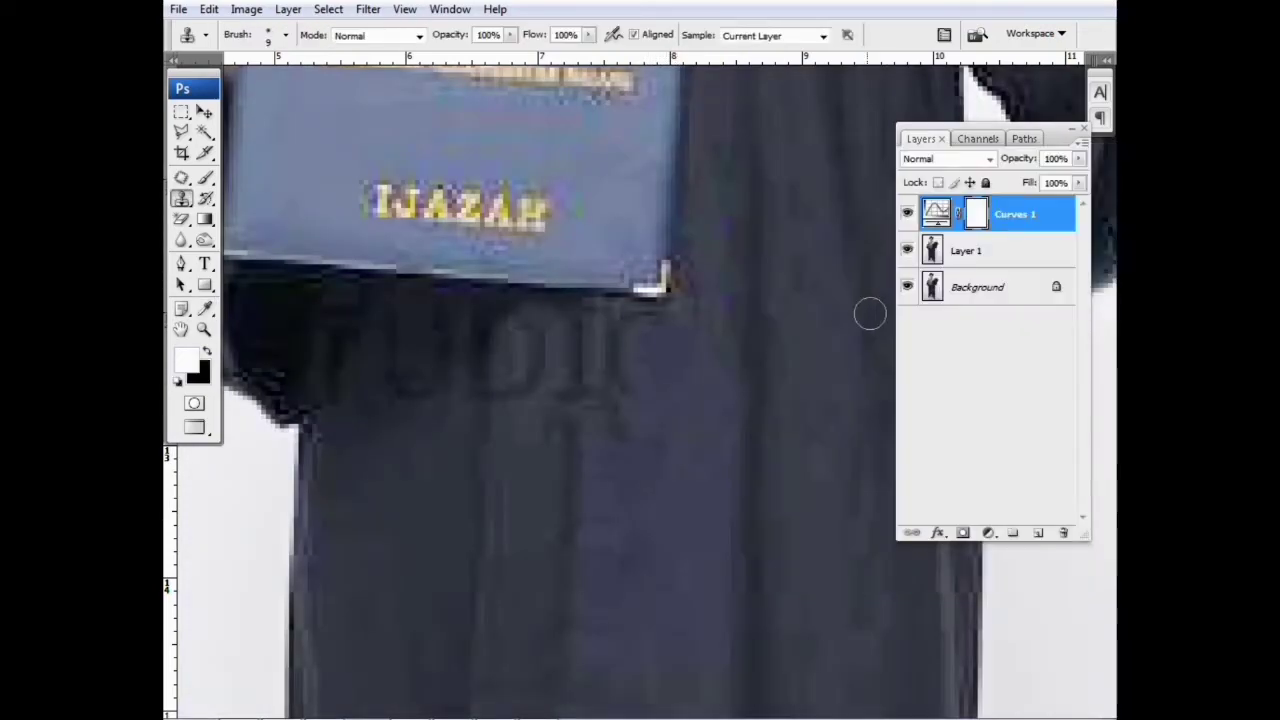
- Clone gown fabric on Layer 1 over the remaining TUDI letters below the folder, finishing with a size 10 brush at 30% opacity
{"action": "left_click", "coordinate": [1010, 250]}
{"action": "scroll", "coordinate": [611, 470], "scroll_direction": "left", "scroll_amount": 1}
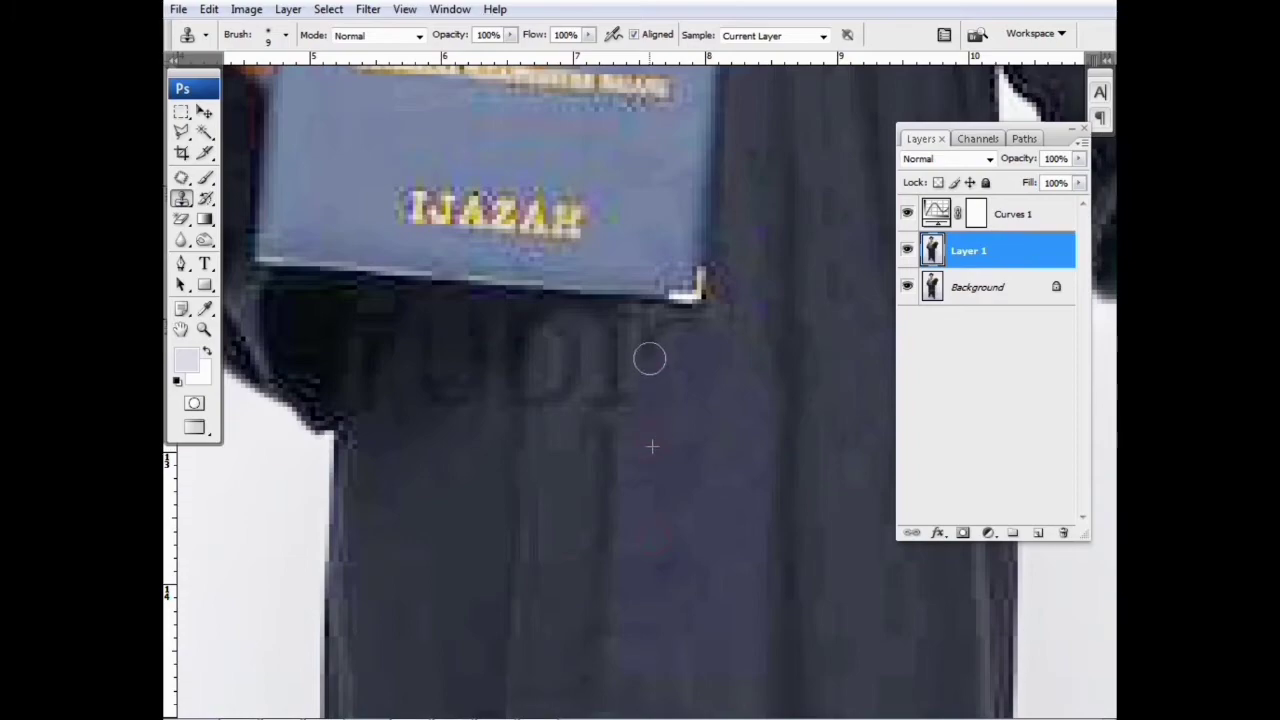
{"action": "scroll", "coordinate": [620, 563], "scroll_direction": "down", "scroll_amount": 1}
{"action": "scroll", "coordinate": [620, 563], "scroll_direction": "left", "scroll_amount": 1}
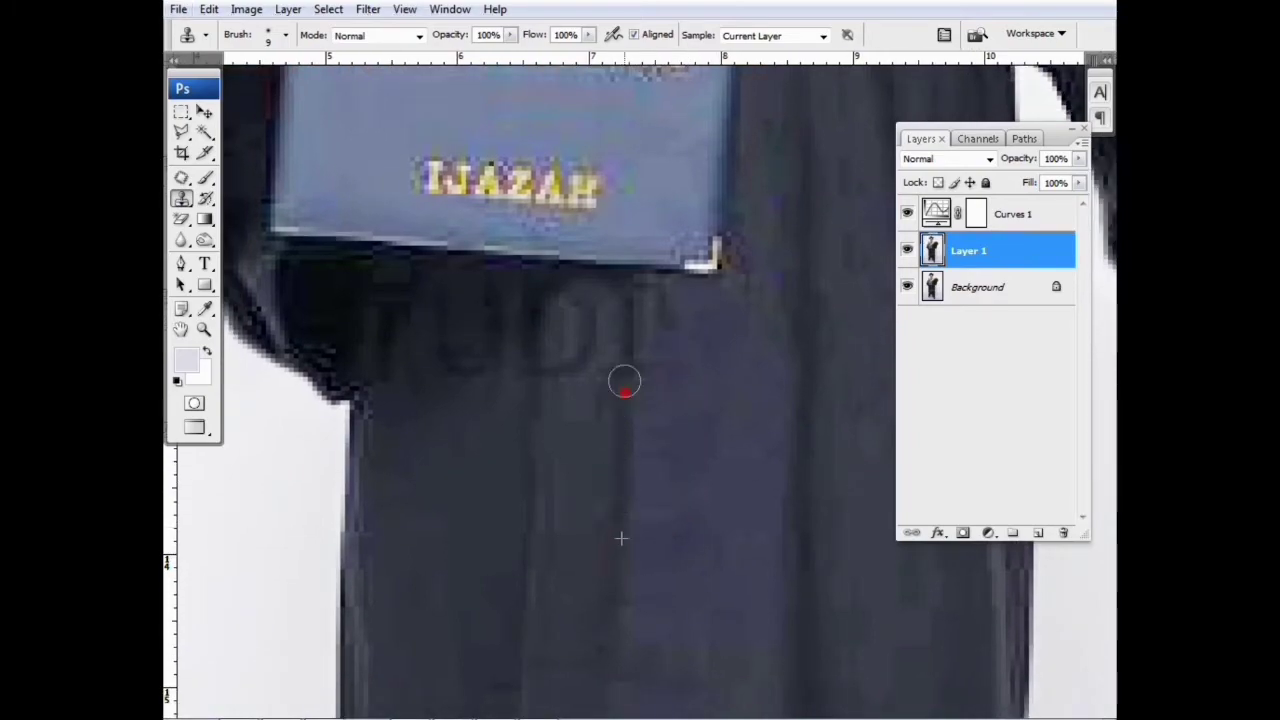
{"action": "scroll", "coordinate": [568, 360], "scroll_direction": "up", "scroll_amount": 4}
{"action": "scroll", "coordinate": [530, 440], "scroll_direction": "left", "scroll_amount": 2}
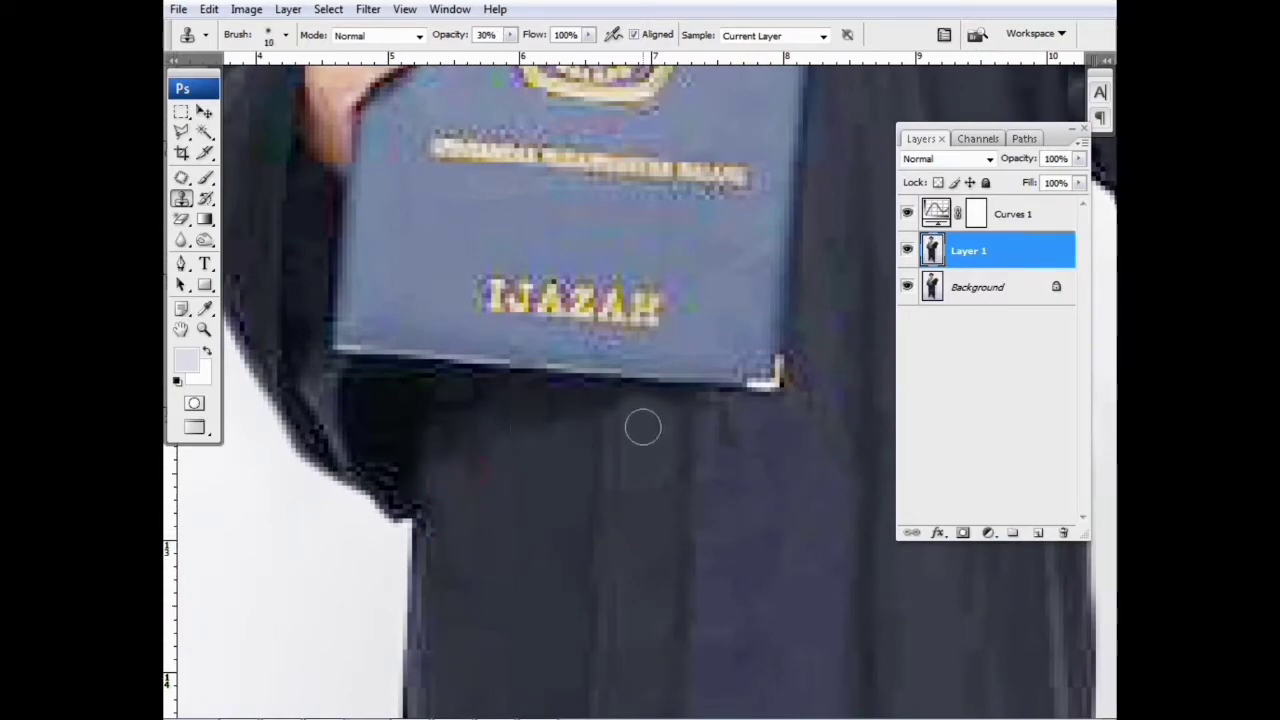
{"action": "left_click_drag", "start_coordinate": [427, 435], "coordinate": [429, 551]}
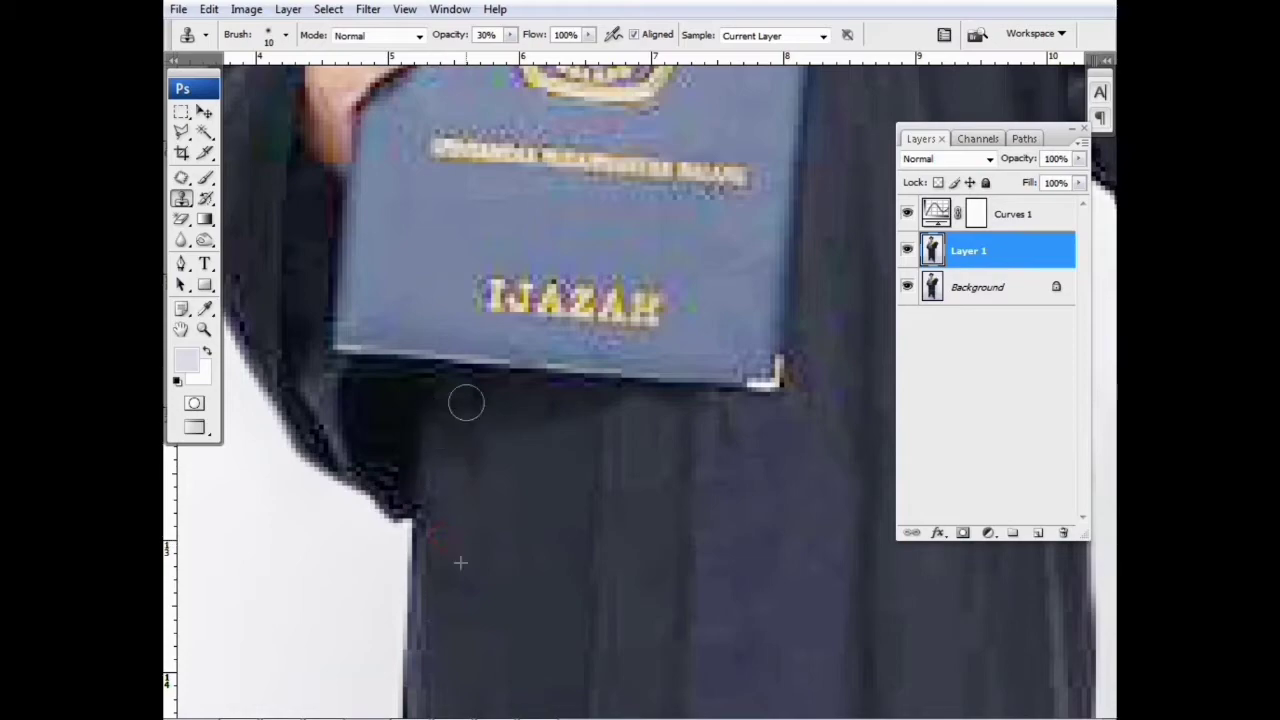
{"action": "key", "text": "ctrl+minus"}
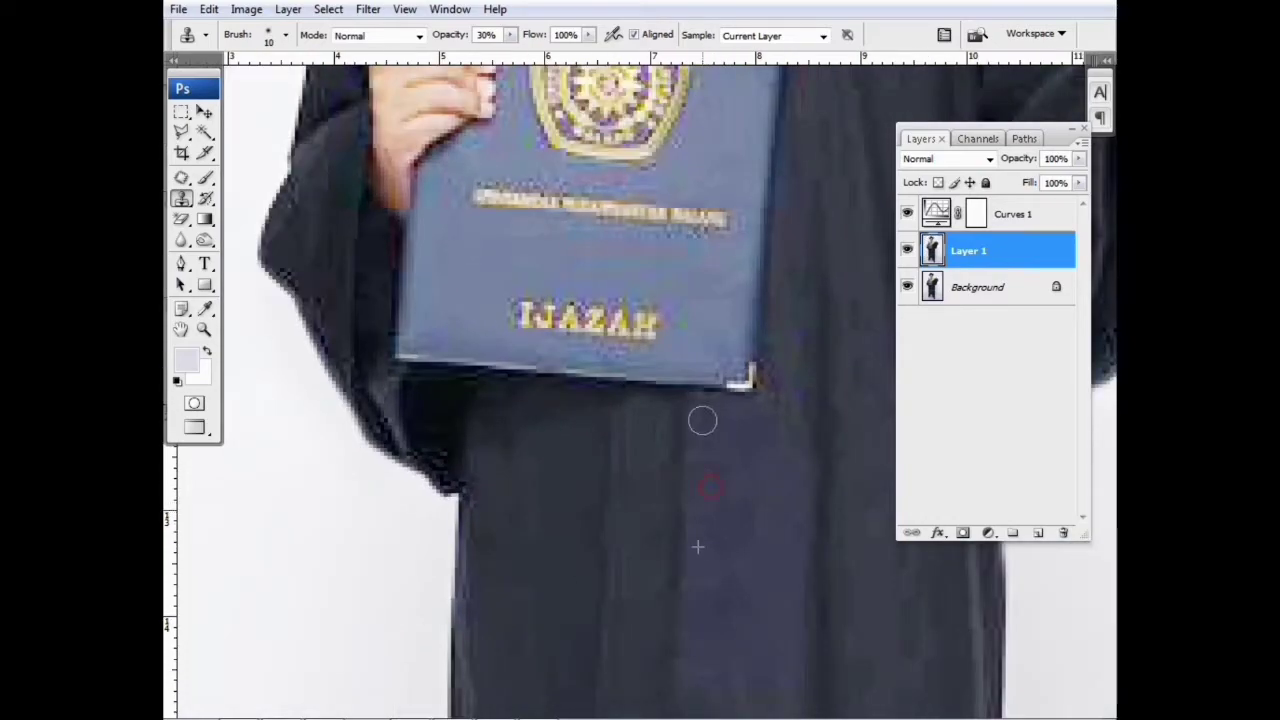
- Patch the uneven spots on the gown just below the folder's white-cornered end with fabric from farther down
{"action": "key", "text": "j"}
{"action": "key", "text": "ctrl+plus"}
{"action": "left_click", "coordinate": [750, 492]}
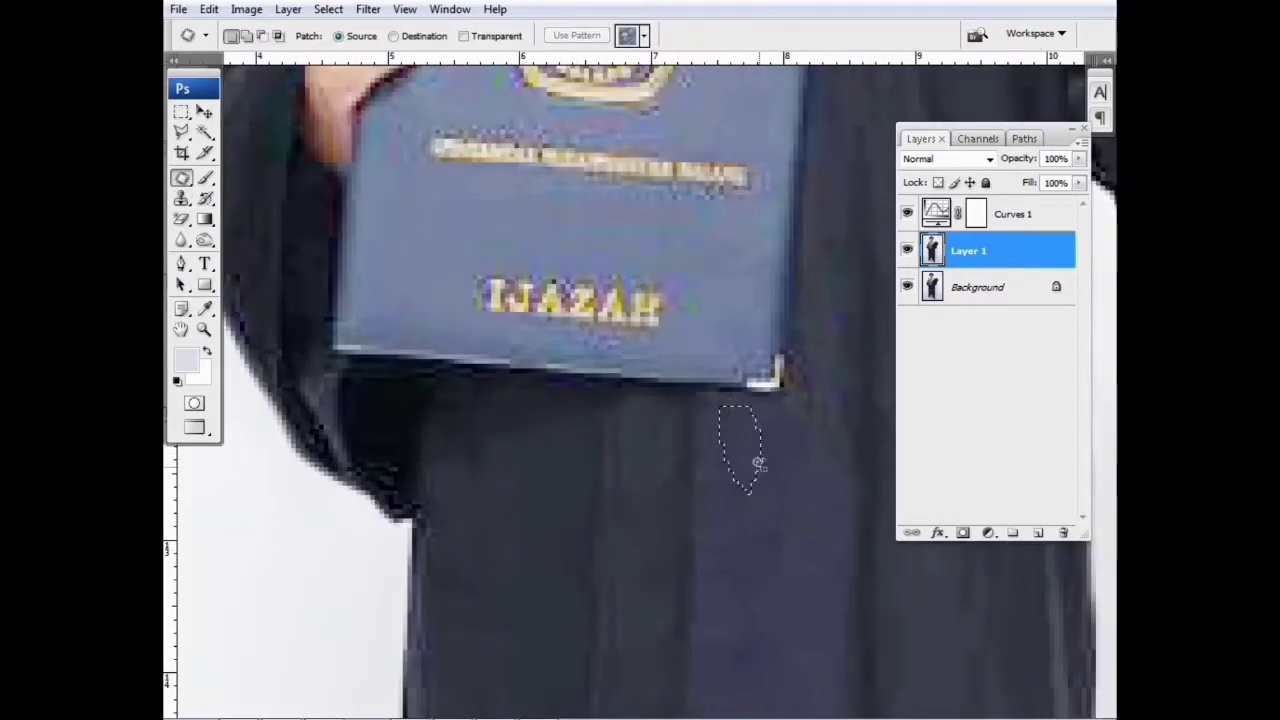
{"action": "left_click_drag", "start_coordinate": [764, 460], "coordinate": [752, 488]}
{"action": "left_click_drag", "start_coordinate": [752, 609], "coordinate": [793, 530]}
{"action": "left_click_drag", "start_coordinate": [728, 487], "coordinate": [803, 490]}
{"action": "left_click", "coordinate": [618, 581]}
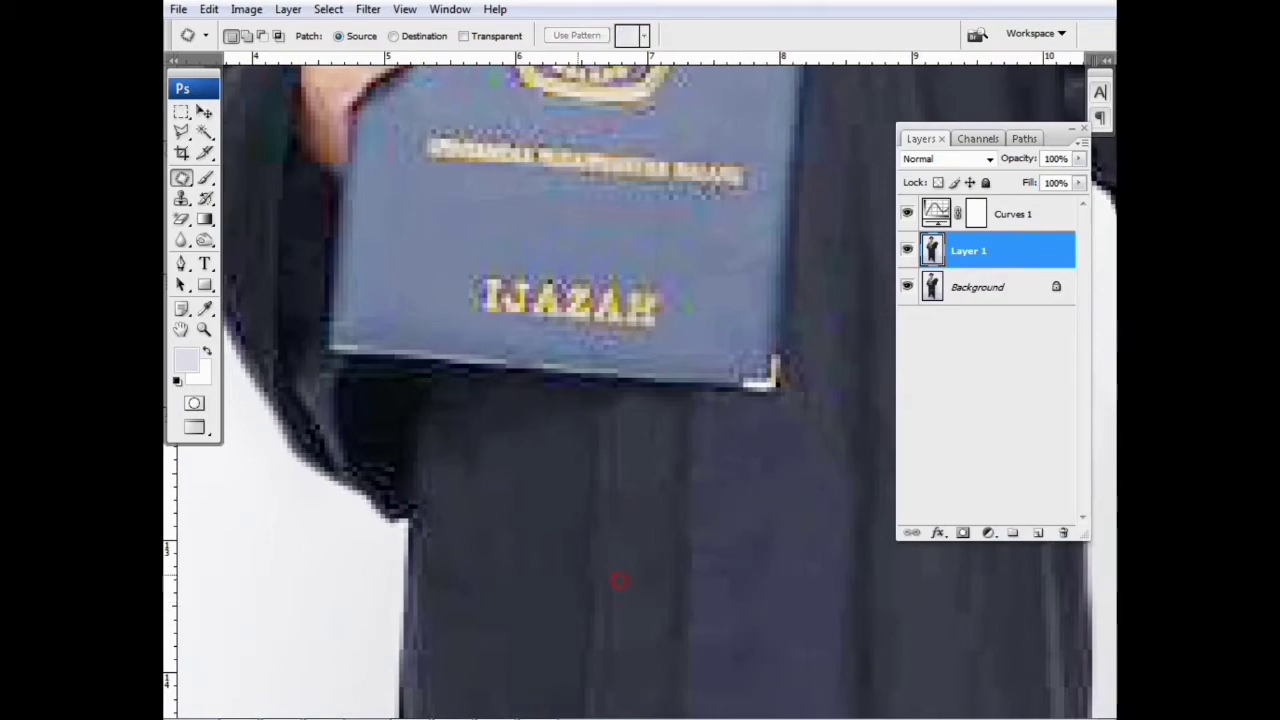
- Patch the remaining blotches on the gown near the sleeve and along the middle fold below the folder
{"action": "left_click_drag", "start_coordinate": [468, 505], "coordinate": [506, 512]}
{"action": "left_click_drag", "start_coordinate": [481, 462], "coordinate": [508, 474]}
{"action": "left_click", "coordinate": [503, 665]}
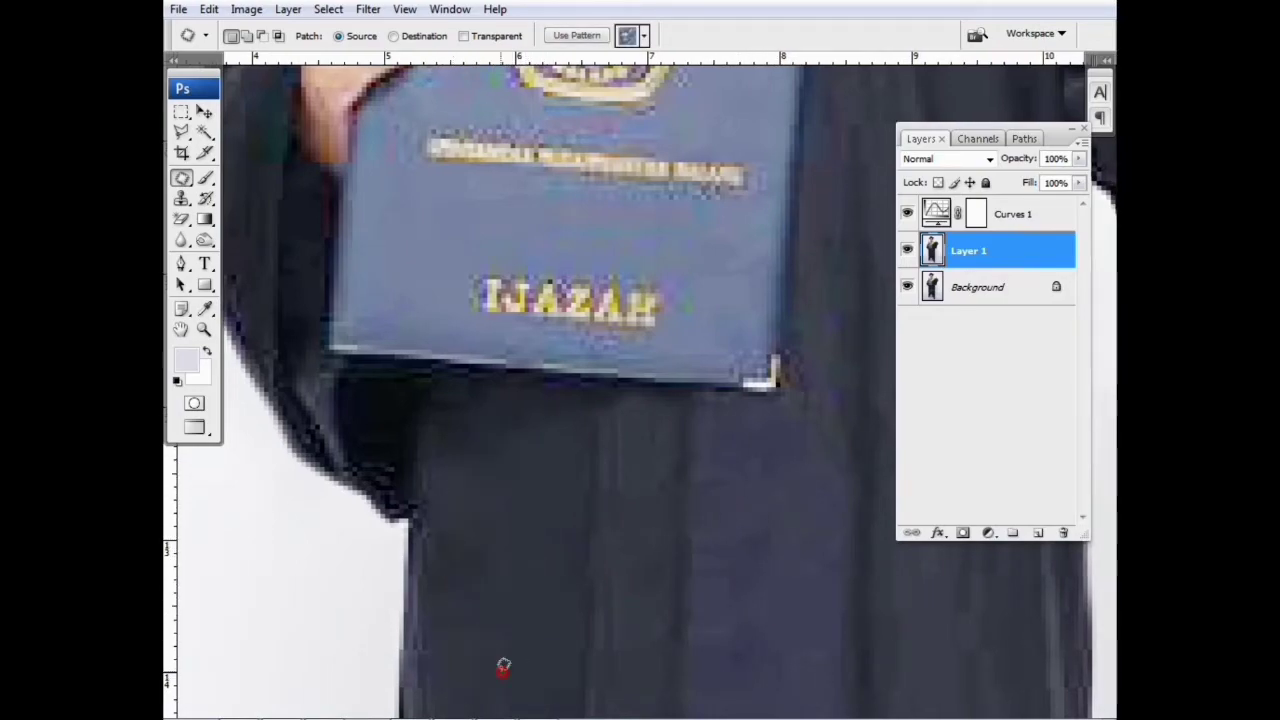
{"action": "key", "text": "ctrl+minus"}
{"action": "key", "text": "ctrl+minus"}
{"action": "key", "text": "ctrl+plus"}
{"action": "key", "text": "ctrl+plus"}
{"action": "left_click_drag", "start_coordinate": [659, 503], "coordinate": [659, 501]}
{"action": "key", "text": "ctrl+minus"}
{"action": "key", "text": "ctrl+minus"}
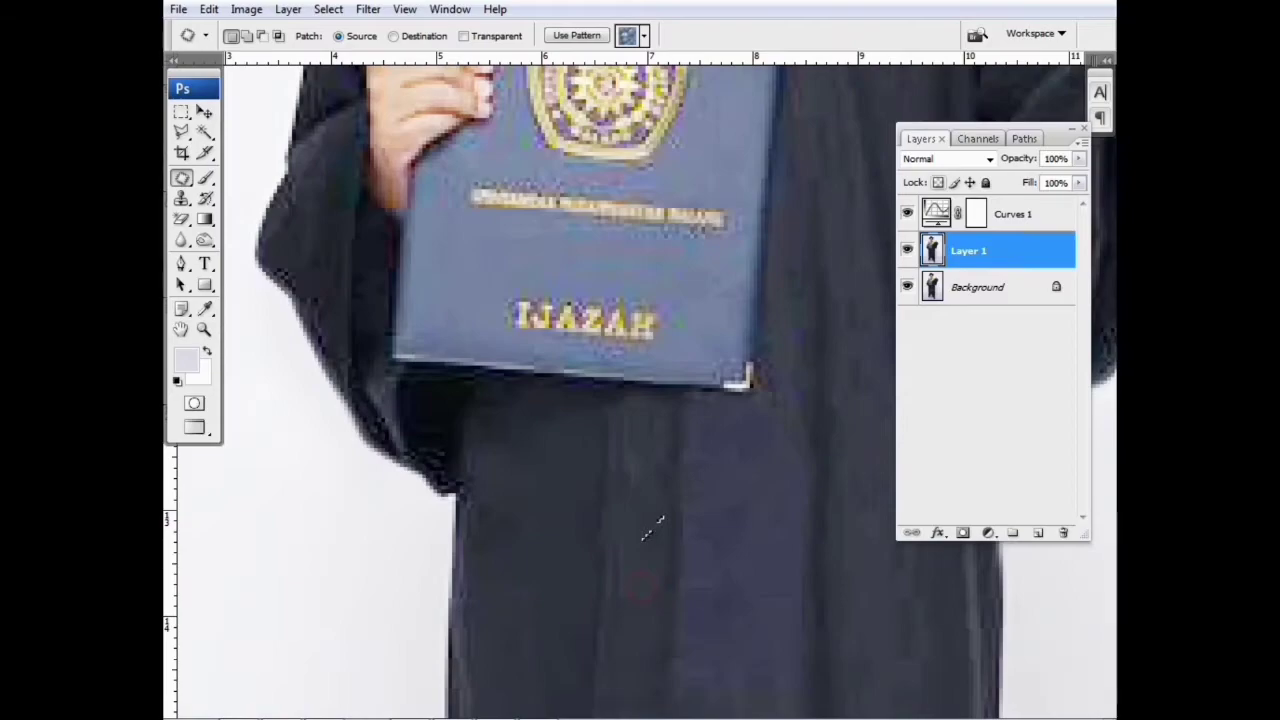
- Hide the Curves 1 adjustment layer and show the whole photo
{"action": "left_click", "coordinate": [908, 222]}
{"action": "key", "text": "ctrl+minus"}
{"action": "left_click", "coordinate": [790, 333]}
{"action": "key", "text": "ctrl+0"}
- Compare the retouched photo with the original in full view by repeatedly toggling the visibility of Layer 1
{"action": "left_click", "coordinate": [907, 250]}
{"action": "left_click", "coordinate": [907, 250]}
{"action": "left_click", "coordinate": [907, 250]}
{"action": "left_click", "coordinate": [907, 250]}
{"action": "left_click", "coordinate": [907, 250]}
{"action": "left_click", "coordinate": [906, 250]}
{"action": "left_click", "coordinate": [906, 250]}
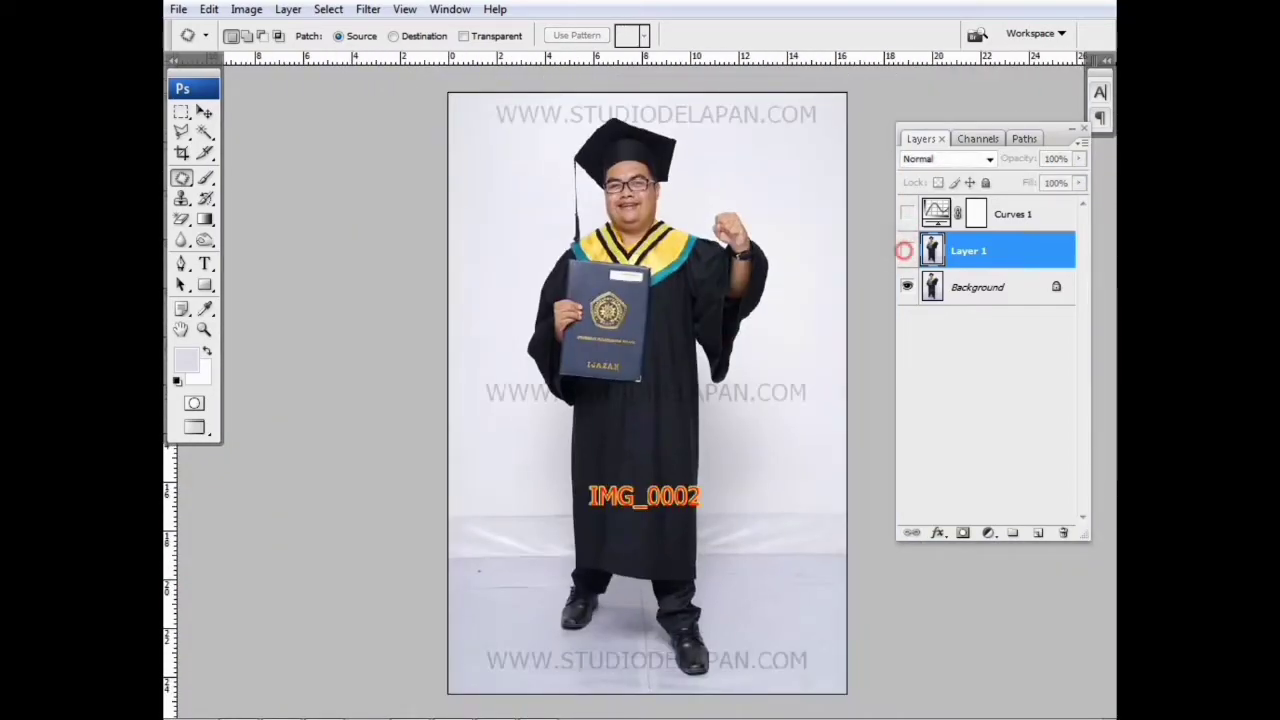
{"action": "left_click", "coordinate": [906, 250]}
- Select the light backdrop around the graduation cap with the Magic Wand and feather the selection by 0.9 pixels
{"action": "left_click", "coordinate": [623, 265], "text": "ctrl"}
{"action": "left_click", "coordinate": [623, 265], "text": "ctrl"}
{"action": "left_click", "coordinate": [630, 275], "text": "ctrl"}
{"action": "left_click", "coordinate": [662, 340], "text": "ctrl"}
{"action": "left_click", "coordinate": [665, 347], "text": "ctrl"}
{"action": "left_click_drag", "start_coordinate": [665, 347], "coordinate": [669, 458]}
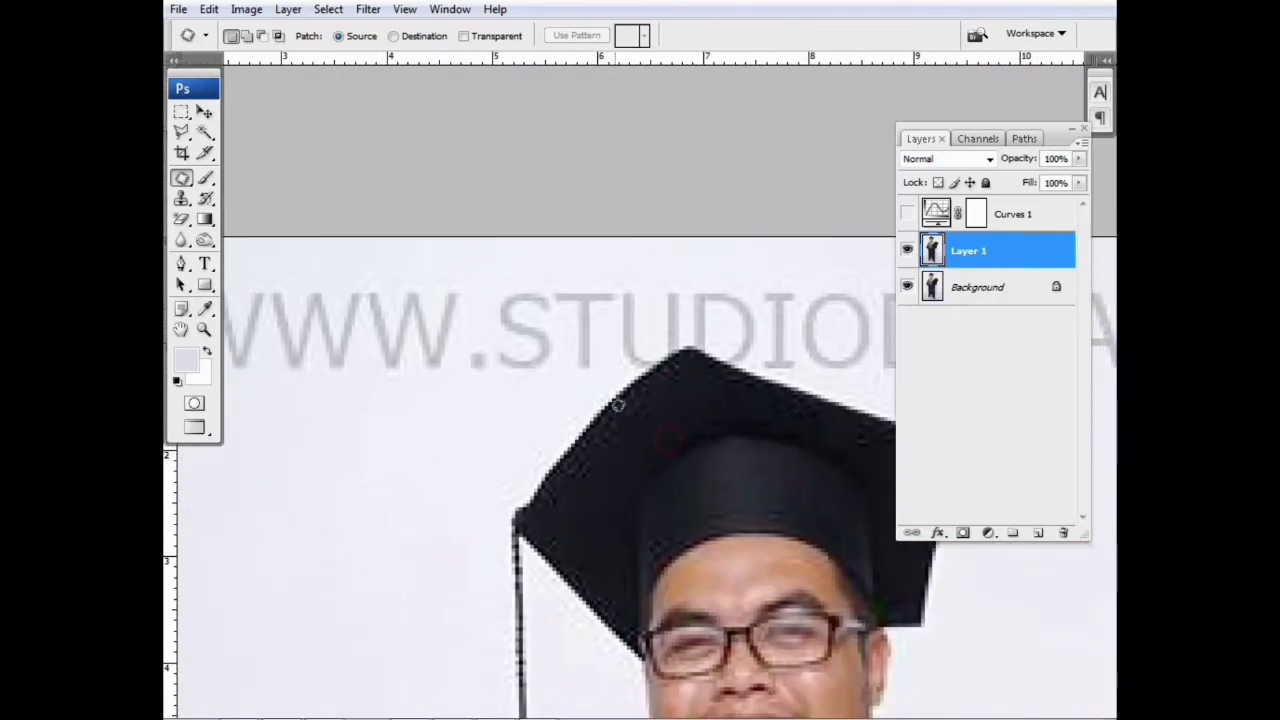
{"action": "key", "text": "w"}
{"action": "left_click", "coordinate": [577, 397]}
{"action": "key", "text": "ctrl+plus"}
{"action": "left_click_drag", "start_coordinate": [628, 366], "coordinate": [632, 400]}
{"action": "key", "text": "ctrl+alt+d"}
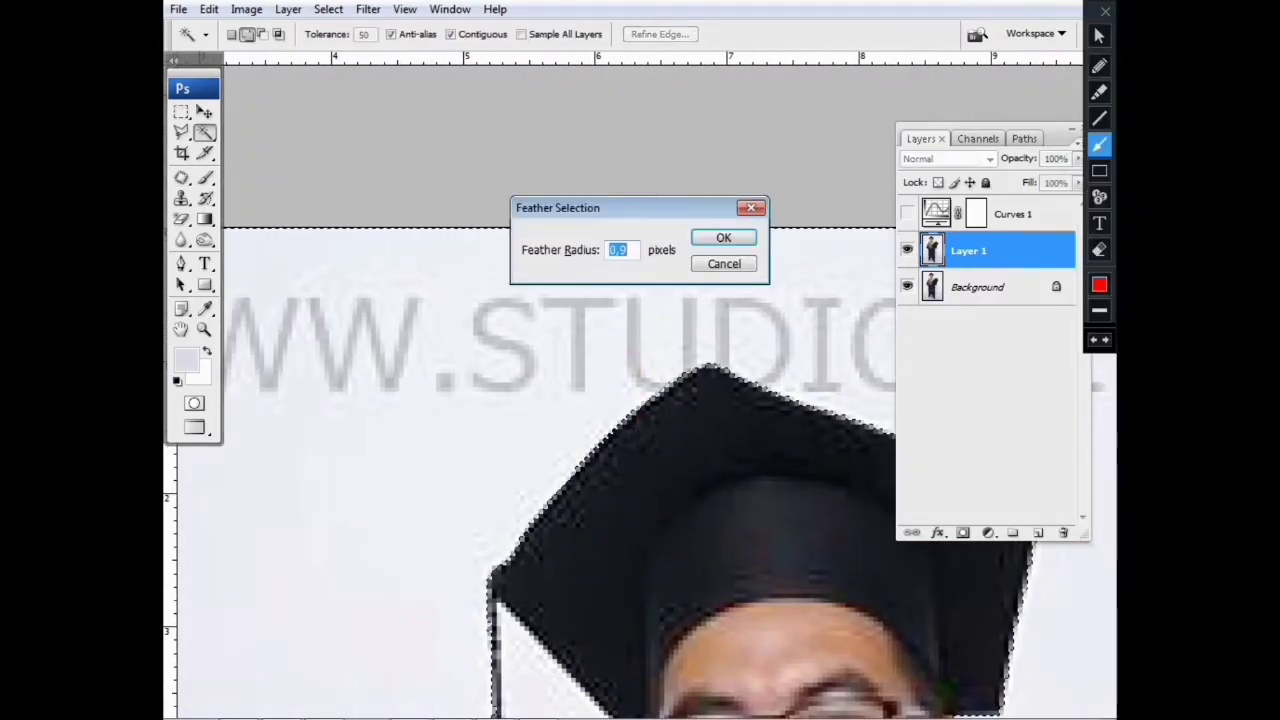
{"action": "left_click", "coordinate": [723, 237]}
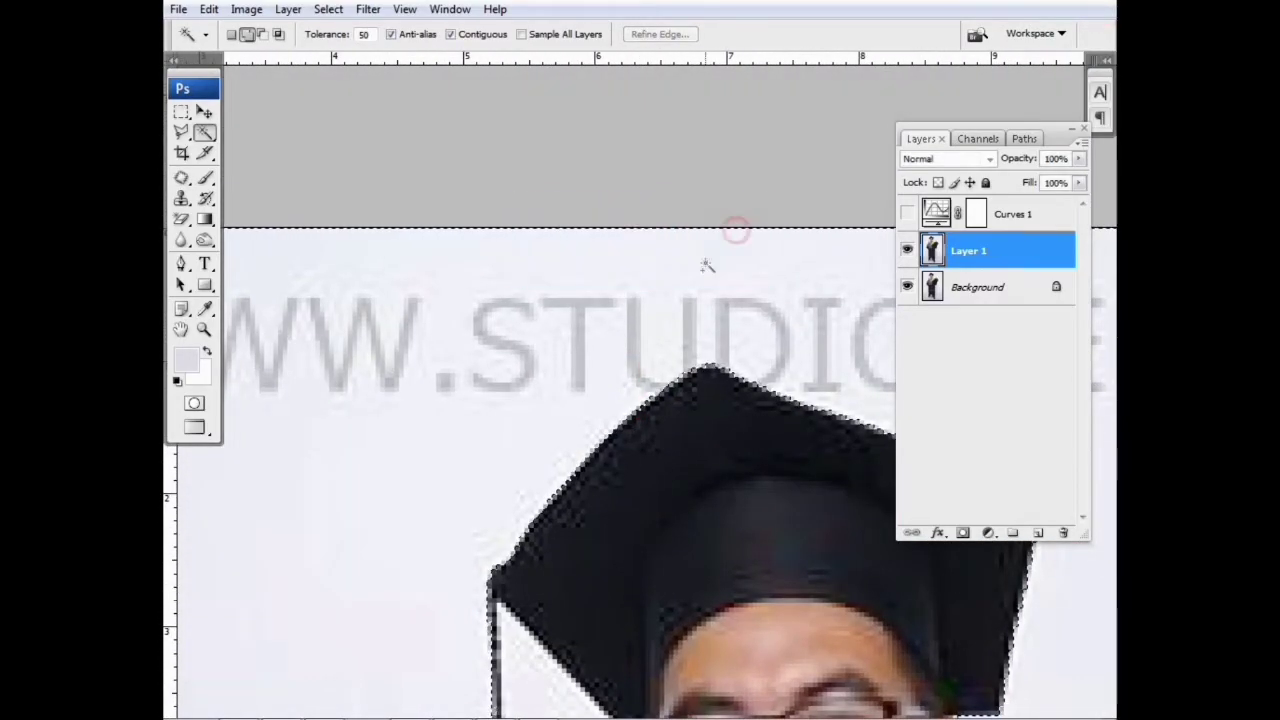
- Brush backdrop colour over the top watermark letters just above the peak of the cap
{"action": "key", "text": "b"}
{"action": "left_click_drag", "start_coordinate": [622, 398], "coordinate": [674, 383]}
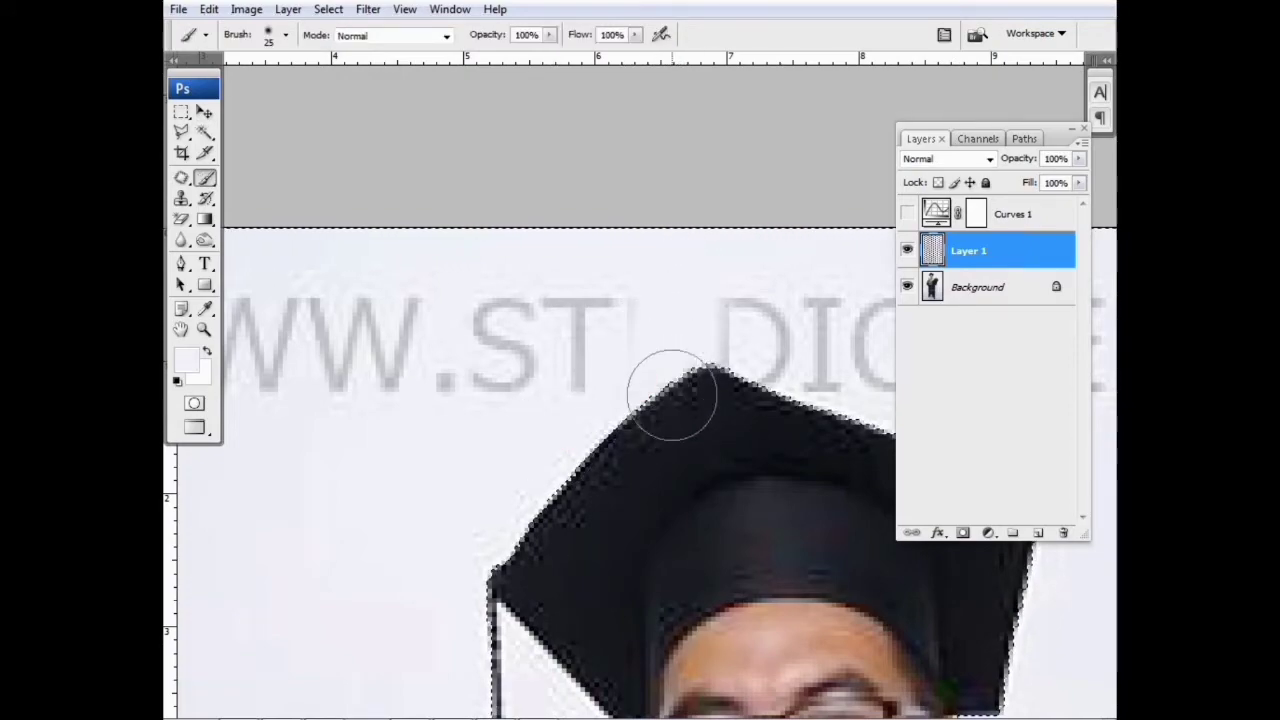
{"action": "key", "text": "ctrl+minus"}
{"action": "key", "text": "ctrl+minus"}
{"action": "left_click_drag", "start_coordinate": [429, 407], "coordinate": [517, 369]}
- Paint out more watermark letters above the cap with a 90 px brush and hide the selection outline
{"action": "key", "text": "ctrl+minus"}
{"action": "key", "text": "bracketright"}
{"action": "key", "text": "bracketright"}
{"action": "key", "text": "bracketright"}
{"action": "key", "text": "bracketright"}
{"action": "key", "text": "bracketright"}
{"action": "key", "text": "bracketright"}
{"action": "key", "text": "bracketright"}
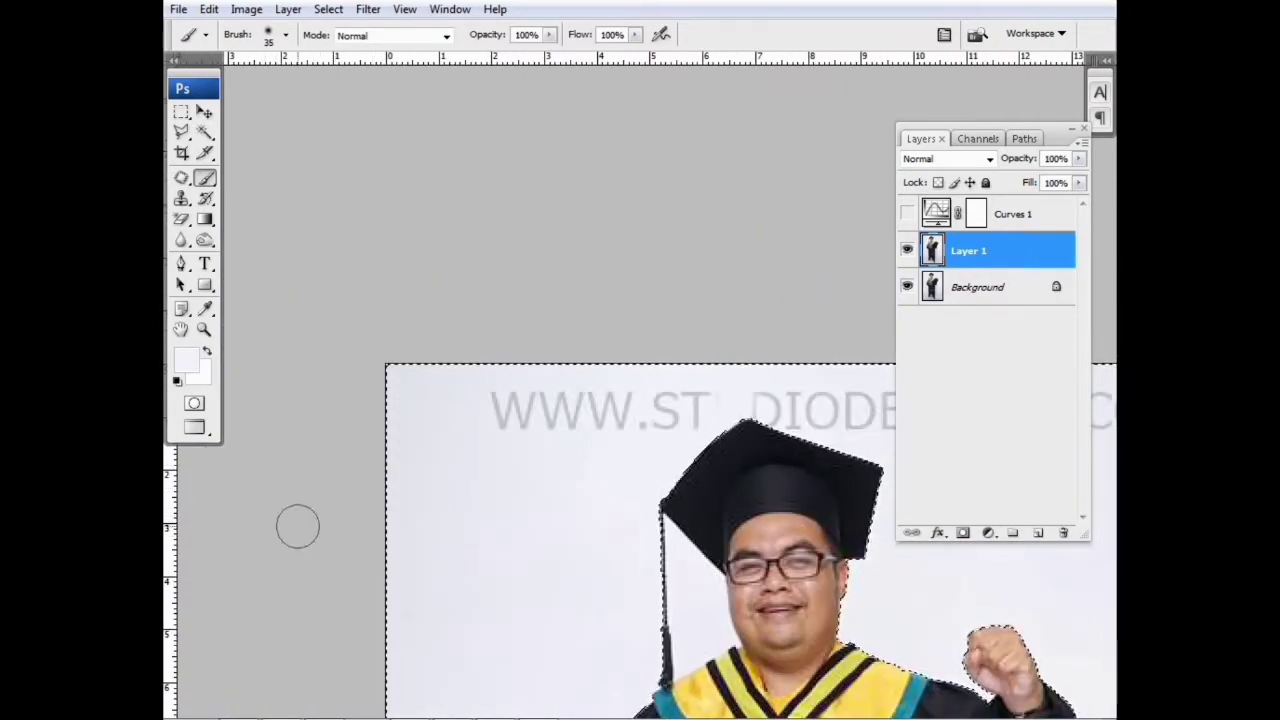
{"action": "left_click_drag", "start_coordinate": [329, 506], "coordinate": [649, 317]}
{"action": "left_click_drag", "start_coordinate": [717, 269], "coordinate": [547, 259]}
{"action": "key", "text": "ctrl+z"}
{"action": "left_click_drag", "start_coordinate": [603, 343], "coordinate": [653, 560]}
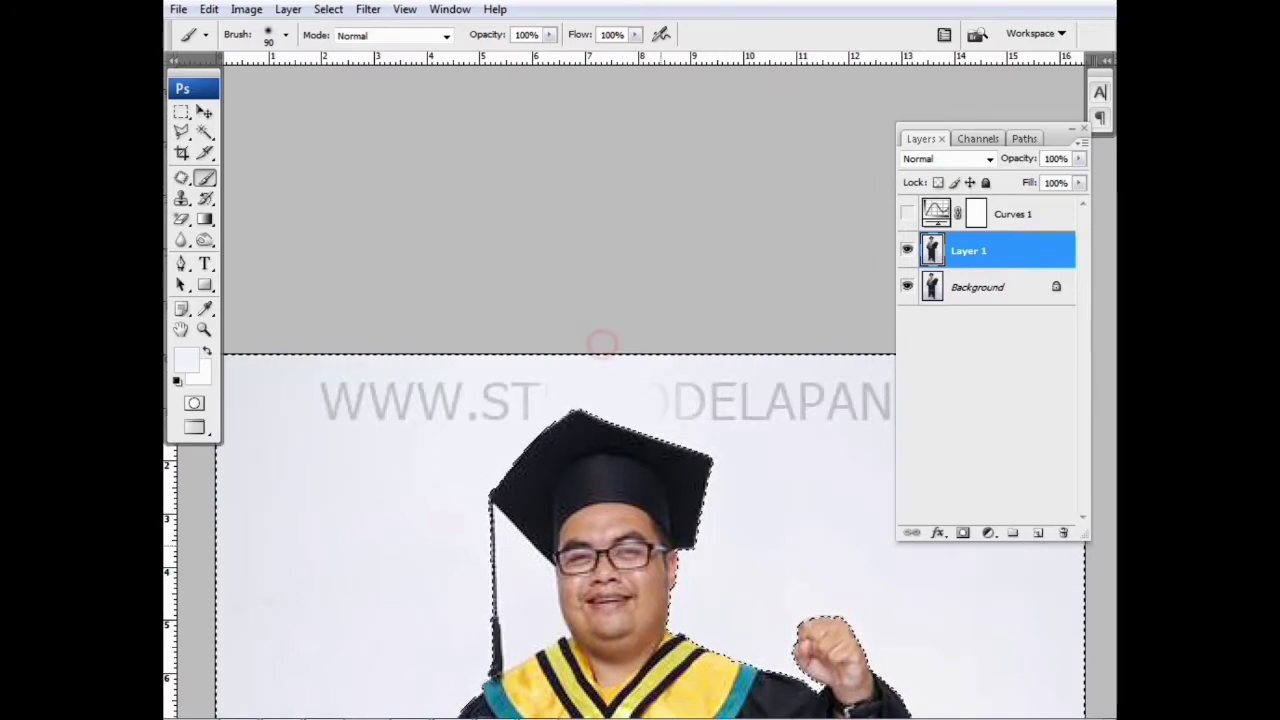
{"action": "left_click_drag", "start_coordinate": [637, 500], "coordinate": [537, 475]}
{"action": "key", "text": "ctrl+h"}
{"action": "left_click_drag", "start_coordinate": [641, 353], "coordinate": [586, 326]}
- Patch the DELAPAN.COM part of the top watermark with clean backdrop and deselect
{"action": "key", "text": "j"}
{"action": "left_click_drag", "start_coordinate": [493, 364], "coordinate": [525, 378]}
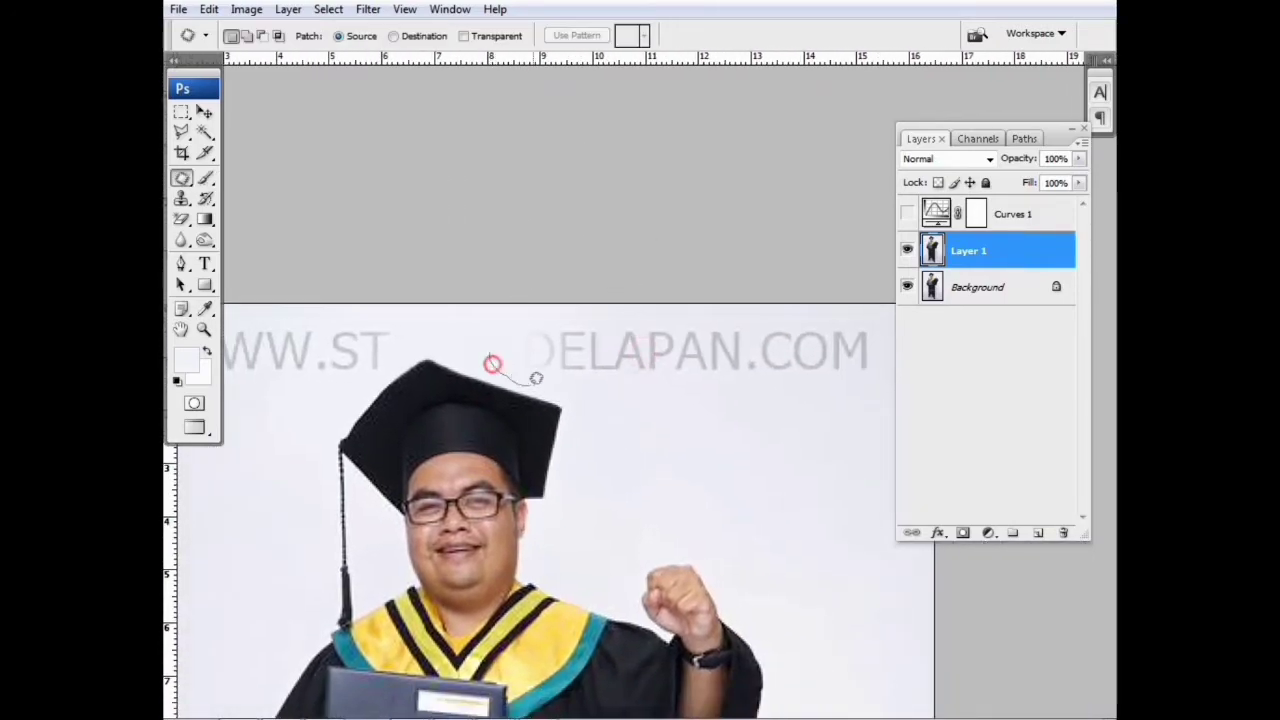
{"action": "left_click_drag", "start_coordinate": [753, 325], "coordinate": [697, 317]}
{"action": "left_click_drag", "start_coordinate": [698, 337], "coordinate": [673, 312]}
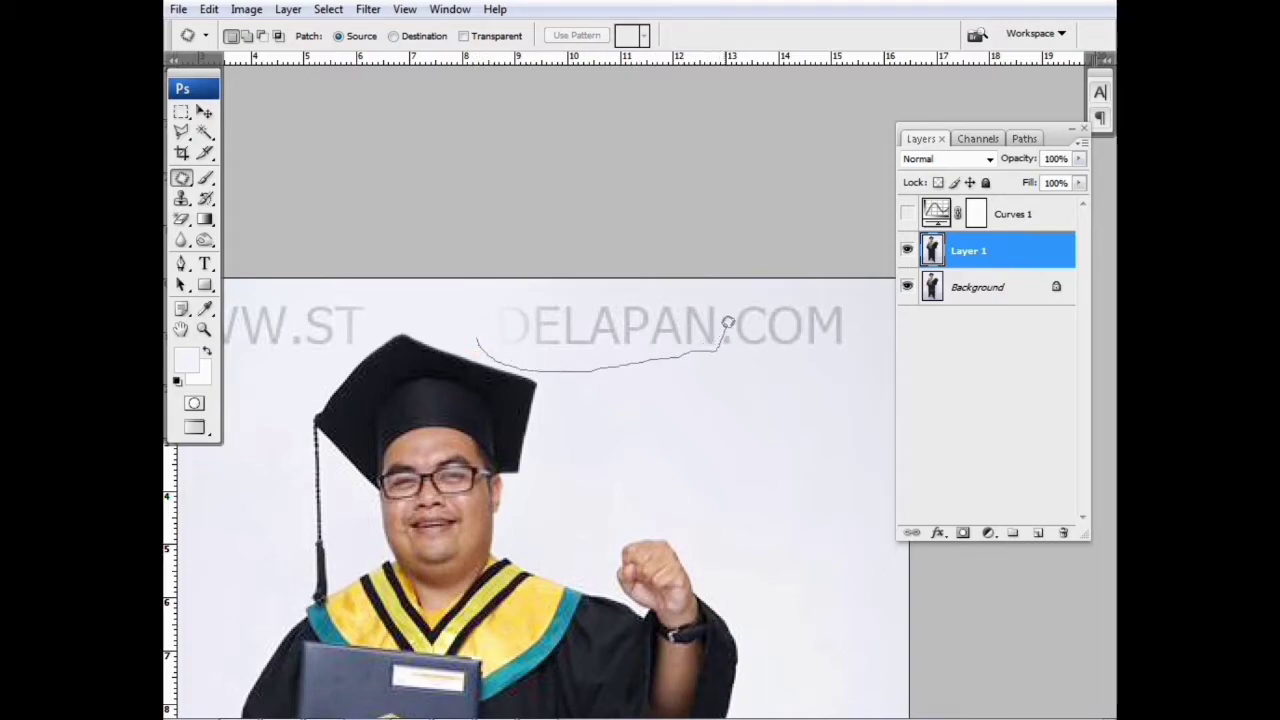
{"action": "left_click_drag", "start_coordinate": [574, 329], "coordinate": [620, 360]}
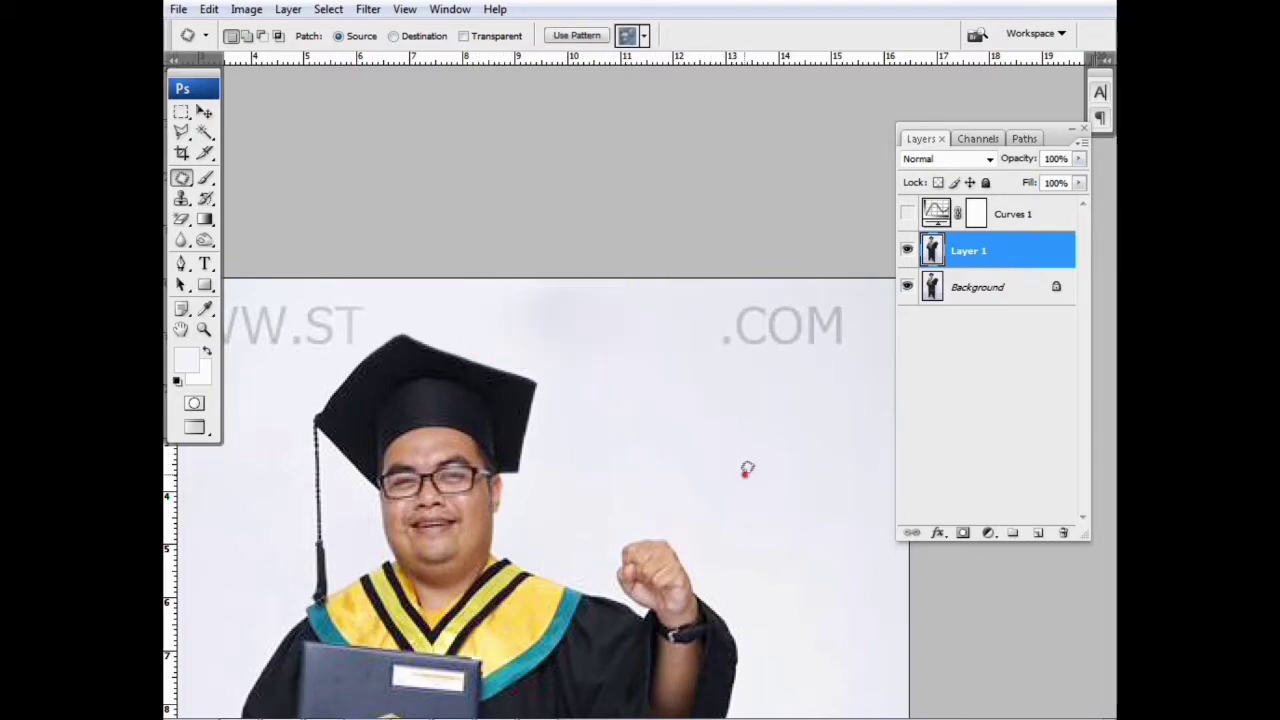
{"action": "left_click_drag", "start_coordinate": [703, 354], "coordinate": [754, 381]}
{"action": "left_click_drag", "start_coordinate": [736, 276], "coordinate": [676, 322]}
{"action": "left_click_drag", "start_coordinate": [786, 332], "coordinate": [783, 471]}
{"action": "key", "text": "ctrl+d"}
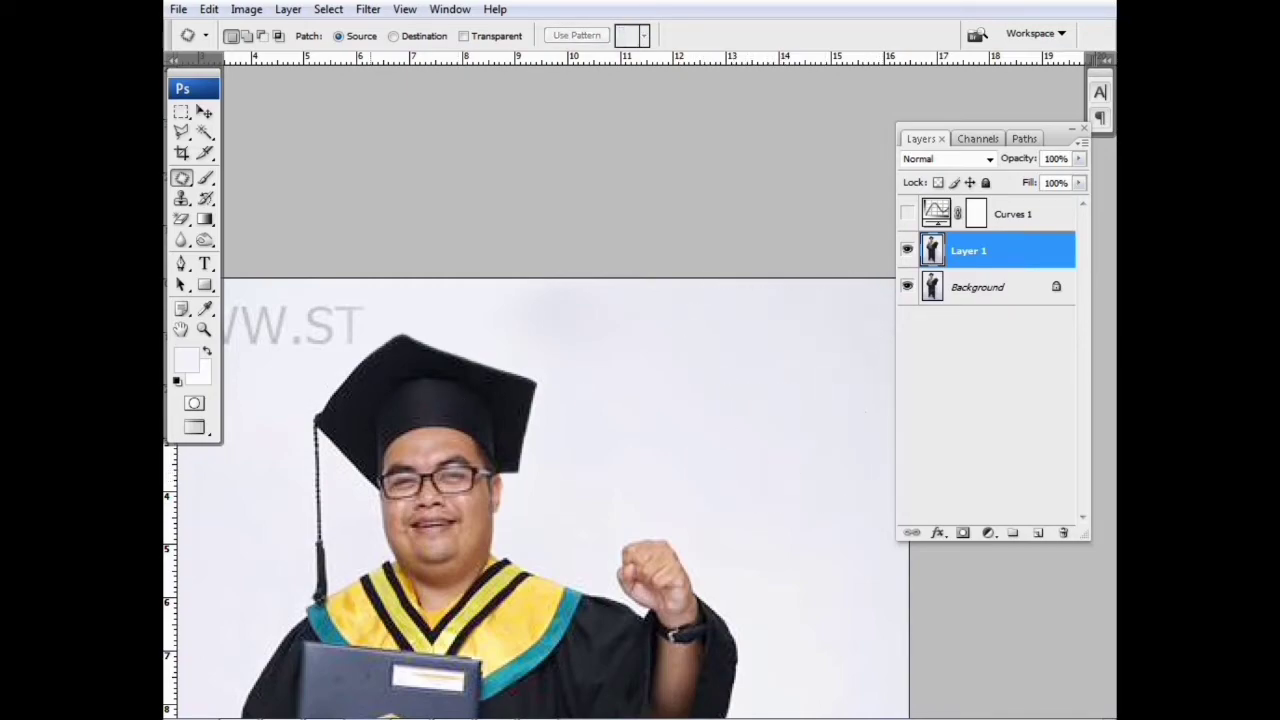
{"action": "left_click_drag", "start_coordinate": [385, 393], "coordinate": [696, 400]}
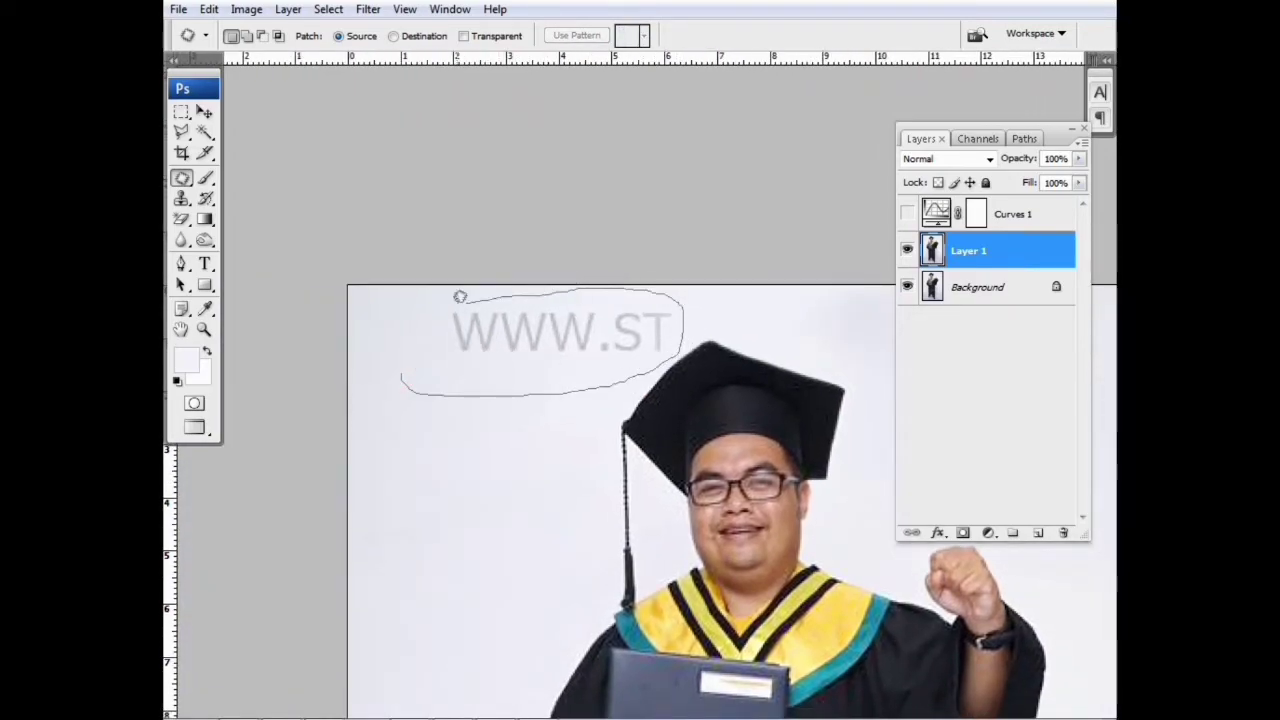
{"action": "left_click_drag", "start_coordinate": [504, 290], "coordinate": [412, 372]}
{"action": "mouse_move", "coordinate": [494, 329]}
{"action": "left_mouse_down"}
{"action": "mouse_move", "coordinate": [439, 494]}
{"action": "mouse_move", "coordinate": [900, 470]}
{"action": "left_mouse_up"}
{"action": "key", "text": "ctrl+minus"}
{"action": "left_click_drag", "start_coordinate": [650, 387], "coordinate": [809, 435]}
{"action": "key", "text": "ctrl+z"}
{"action": "key", "text": "ctrl+d"}
- Patch the leftover smudges in the upper backdrop where the watermark was and deselect
{"action": "key", "text": "ctrl+plus"}
{"action": "key", "text": "ctrl+plus"}
{"action": "mouse_move", "coordinate": [405, 297]}
{"action": "left_mouse_down"}
{"action": "mouse_move", "coordinate": [453, 439]}
{"action": "mouse_move", "coordinate": [511, 502]}
{"action": "left_mouse_up"}
{"action": "mouse_move", "coordinate": [391, 380]}
{"action": "left_mouse_down"}
{"action": "mouse_move", "coordinate": [517, 352]}
{"action": "mouse_move", "coordinate": [391, 380]}
{"action": "left_mouse_up"}
{"action": "mouse_move", "coordinate": [329, 424]}
{"action": "left_mouse_down"}
{"action": "mouse_move", "coordinate": [400, 477]}
{"action": "mouse_move", "coordinate": [374, 408]}
{"action": "left_mouse_up"}
{"action": "left_click_drag", "start_coordinate": [466, 463], "coordinate": [425, 585]}
{"action": "key", "text": "ctrl+d"}
- Check the photo up close and in full view, toggling Layer 1's visibility to compare it with the original
{"action": "key", "text": "ctrl+0"}
{"action": "key", "text": "ctrl+plus"}
{"action": "key", "text": "ctrl+plus"}
{"action": "key", "text": "ctrl+plus"}
{"action": "left_click_drag", "start_coordinate": [523, 635], "coordinate": [560, 526]}
{"action": "key", "text": "ctrl+0"}
{"action": "left_click", "coordinate": [906, 248]}
{"action": "left_click", "coordinate": [906, 248]}
{"action": "left_click", "coordinate": [906, 248]}
{"action": "left_click", "coordinate": [906, 248]}
{"action": "left_click", "coordinate": [906, 248]}
{"action": "left_click", "coordinate": [906, 248]}
{"action": "left_click", "coordinate": [906, 248]}
{"action": "left_click", "coordinate": [906, 248]}
{"action": "left_click", "coordinate": [906, 248]}
{"action": "left_click", "coordinate": [906, 248]}
{"action": "key", "text": "ctrl+plus"}
{"action": "key", "text": "ctrl+plus"}
{"action": "key", "text": "ctrl+plus"}
{"action": "left_click", "coordinate": [182, 263]}
{"action": "left_click_drag", "start_coordinate": [245, 100], "coordinate": [473, 384]}
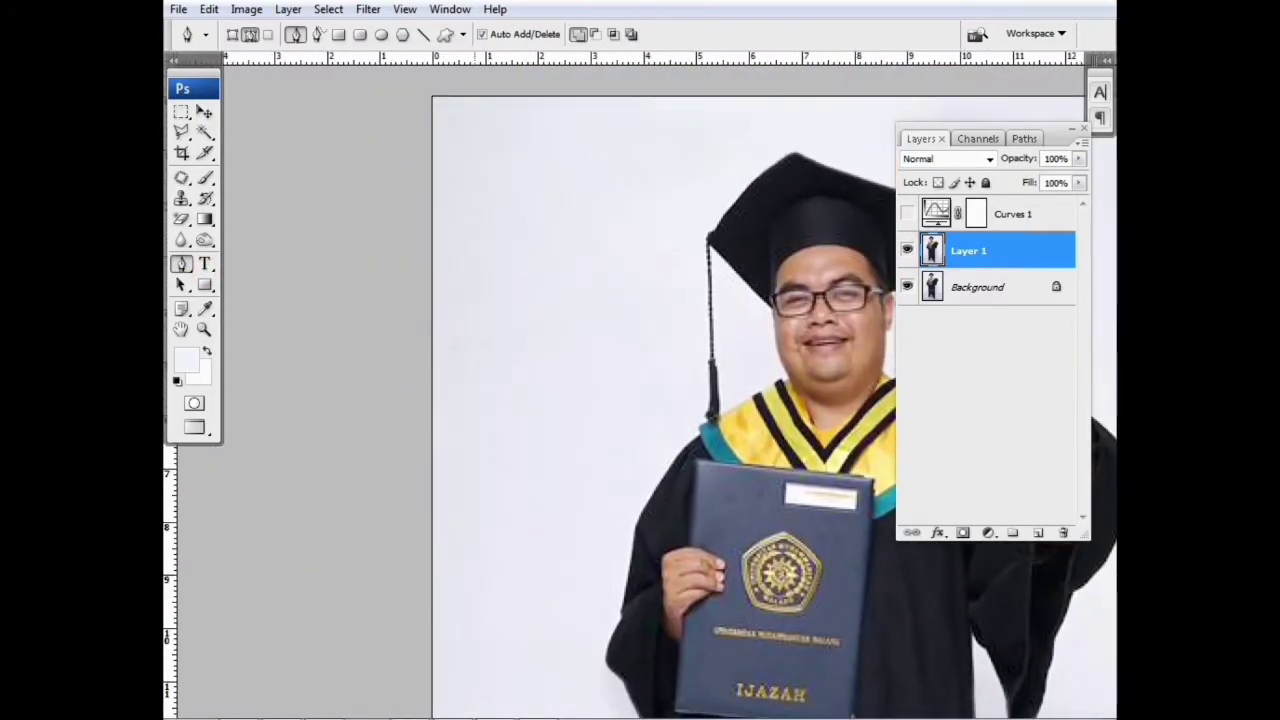
{"action": "key", "text": "j"}
{"action": "key", "text": "ctrl+d"}
- Select a thin strip over the horizontal backdrop line left of the gown and patch it with the smooth backdrop just above
{"action": "key", "text": "ctrl+minus"}
{"action": "key", "text": "ctrl+minus"}
{"action": "left_click_drag", "start_coordinate": [433, 252], "coordinate": [497, 258]}
{"action": "left_click_drag", "start_coordinate": [560, 600], "coordinate": [580, 225]}
{"action": "key", "text": "ctrl+plus"}
{"action": "key", "text": "ctrl+plus"}
{"action": "key", "text": "ctrl+plus"}
{"action": "mouse_move", "coordinate": [554, 368]}
{"action": "left_mouse_down"}
{"action": "mouse_move", "coordinate": [614, 383]}
{"action": "mouse_move", "coordinate": [564, 365]}
{"action": "left_mouse_up"}
{"action": "key", "text": "ctrl+plus"}
{"action": "key", "text": "m"}
{"action": "mouse_move", "coordinate": [230, 351]}
{"action": "left_mouse_down"}
{"action": "mouse_move", "coordinate": [563, 412]}
{"action": "mouse_move", "coordinate": [711, 409]}
{"action": "left_mouse_up"}
{"action": "key", "text": "j"}
{"action": "left_click_drag", "start_coordinate": [649, 365], "coordinate": [649, 290]}
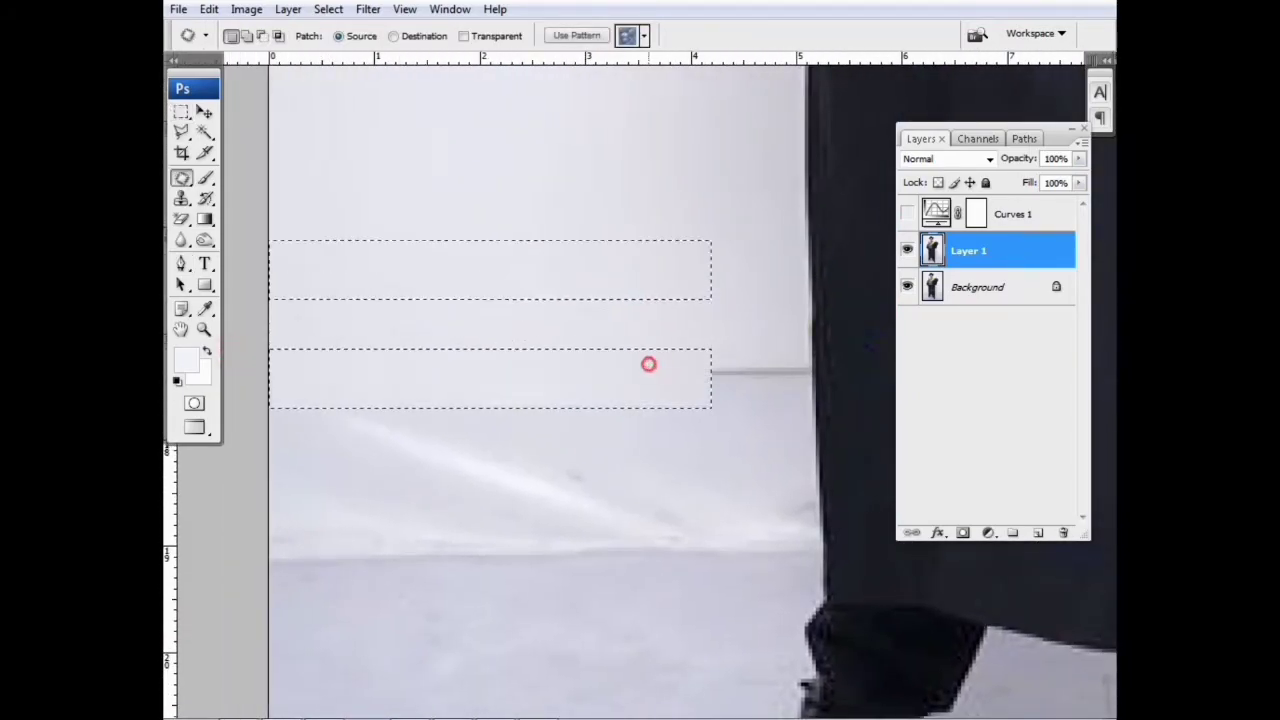
- Select the backdrop along the gown's left edge with the Magic Wand and feather the selection by 0.9 pixels
{"action": "key", "text": "ctrl+plus"}
{"action": "left_click_drag", "start_coordinate": [886, 317], "coordinate": [734, 354]}
{"action": "key", "text": "w"}
{"action": "left_click", "coordinate": [650, 385]}
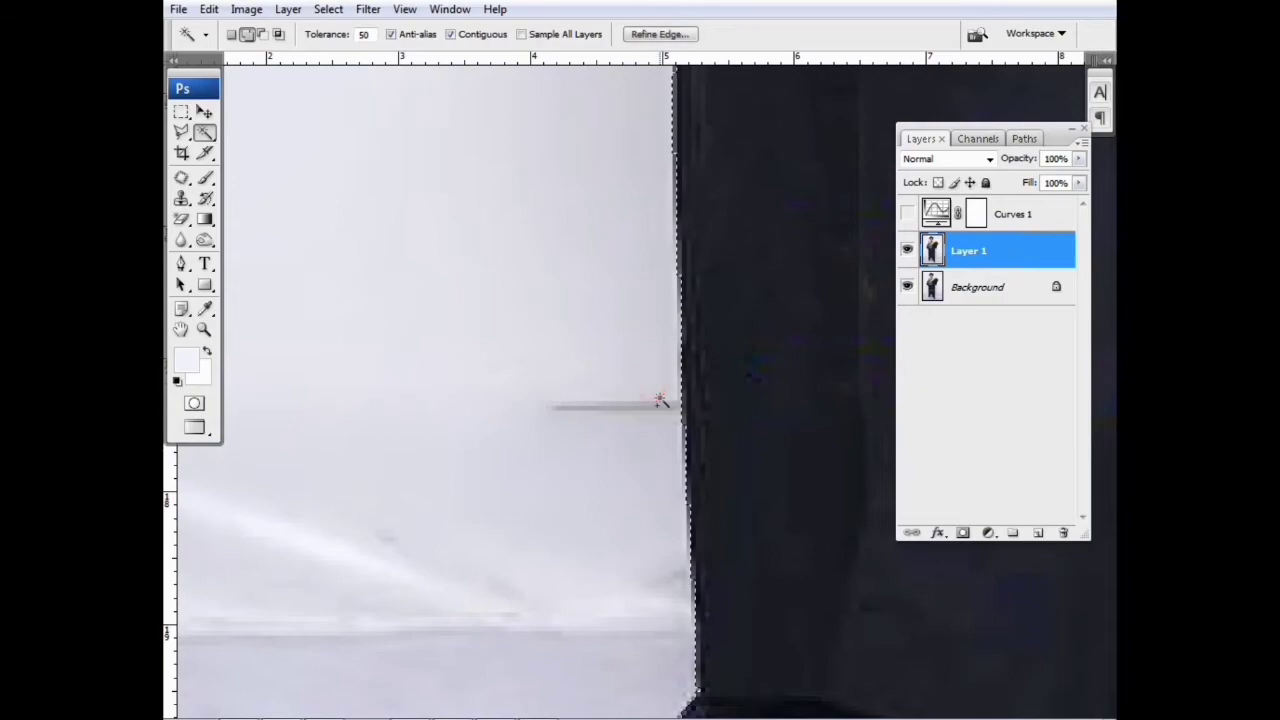
{"action": "key", "text": "ctrl+alt+d"}
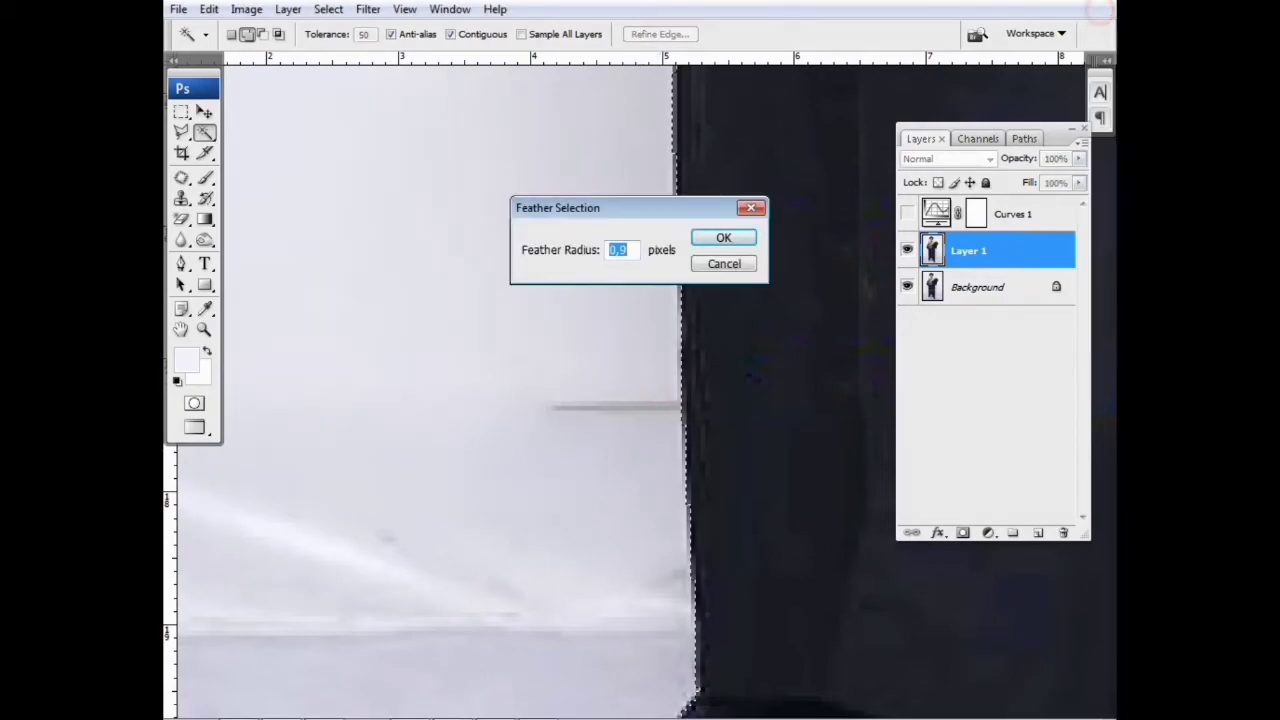
{"action": "key", "text": "Return"}
- Try to cover the remaining line stub beside the gown's left edge with the Clone Stamp at 30% opacity
{"action": "key", "text": "s"}
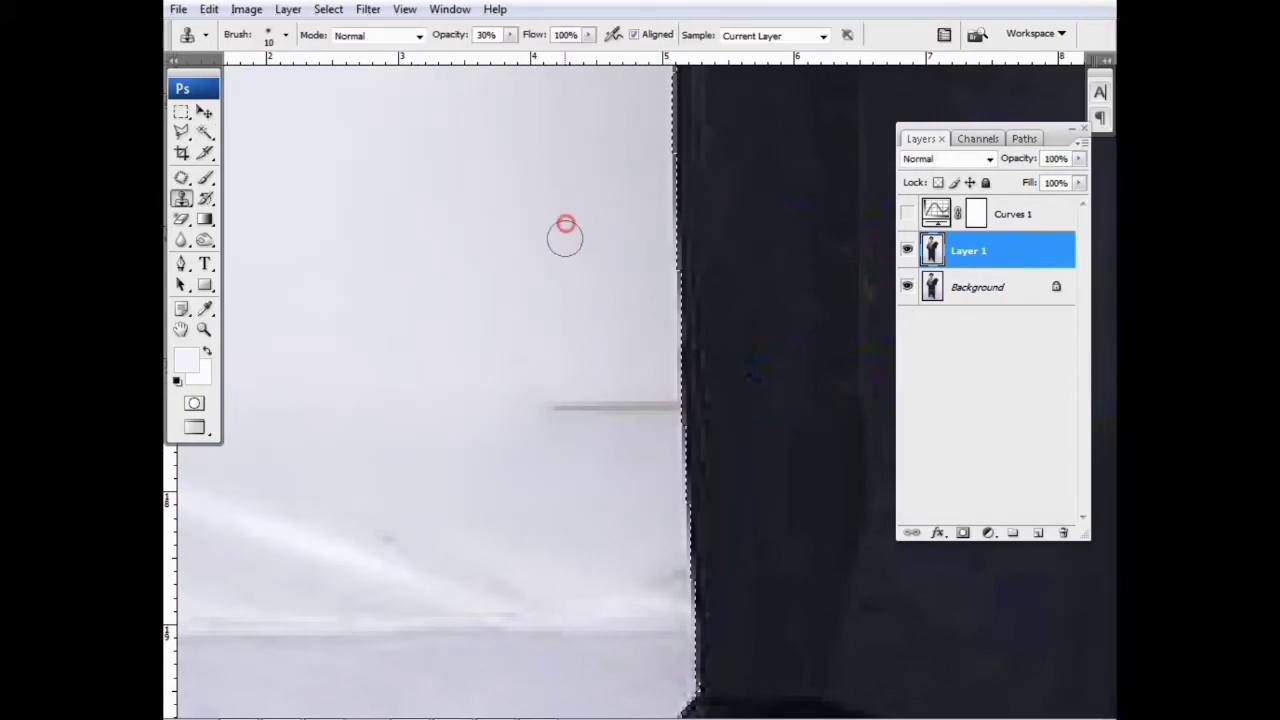
{"action": "key", "text": "bracketright"}
{"action": "left_click_drag", "start_coordinate": [558, 400], "coordinate": [618, 405]}
{"action": "key", "text": "ctrl+z"}
- Try to paint out the line stub beside the gown with a sampled backdrop colour, using 90 px and 60 px brushes
{"action": "key", "text": "b"}
{"action": "left_click", "coordinate": [660, 334], "text": "alt"}
{"action": "left_click_drag", "start_coordinate": [746, 383], "coordinate": [355, 327]}
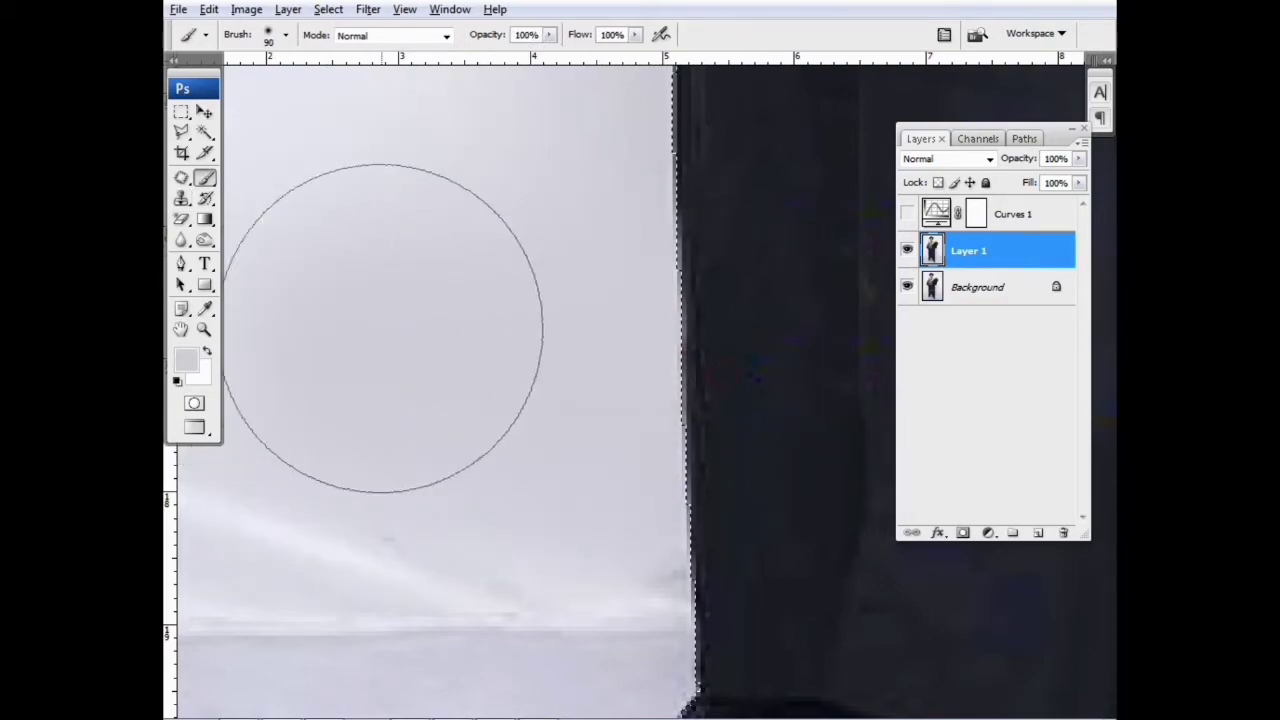
{"action": "key", "text": "ctrl+minus"}
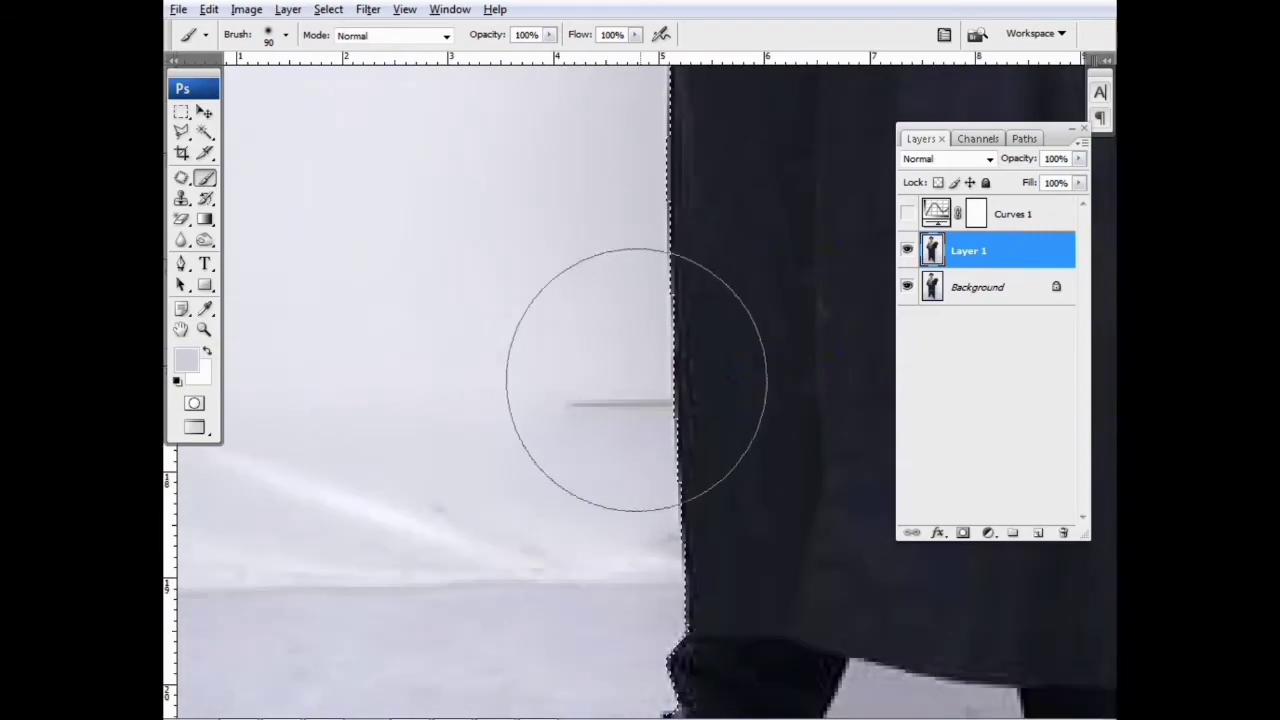
{"action": "key", "text": "p"}
{"action": "key", "text": "v"}
{"action": "key", "text": "b"}
{"action": "key", "text": "ctrl+minus"}
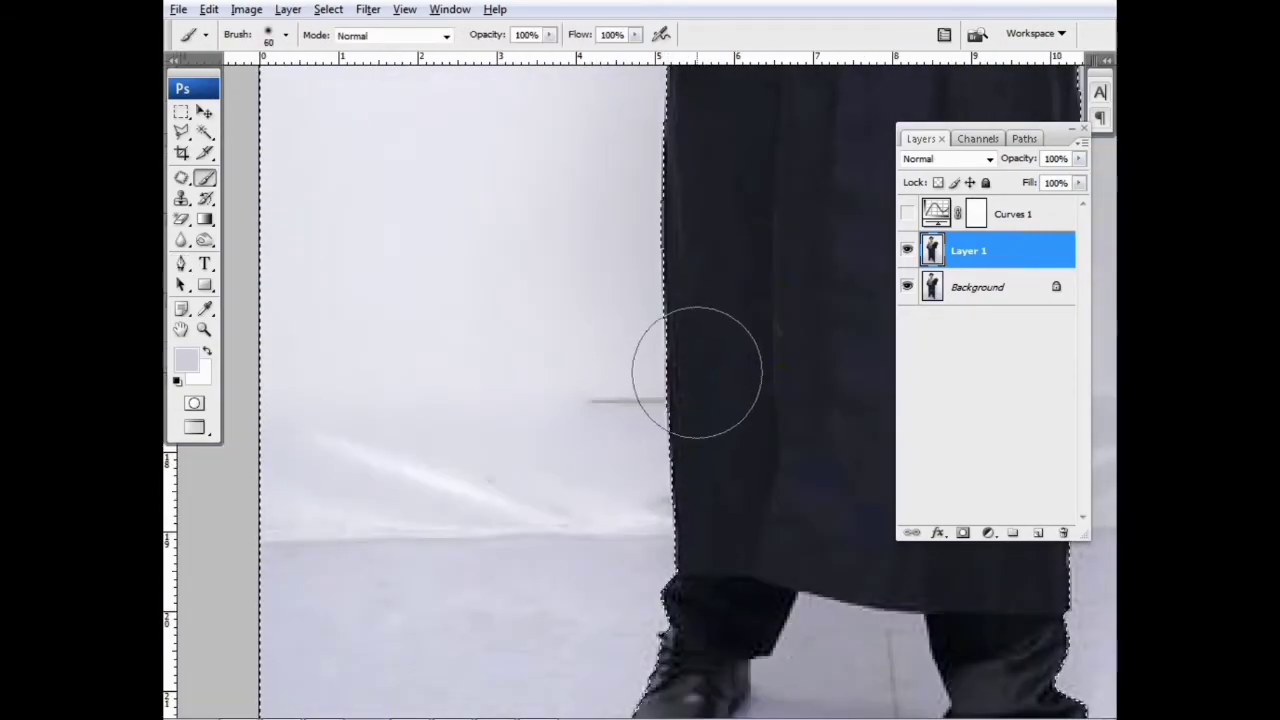
{"action": "left_click_drag", "start_coordinate": [714, 368], "coordinate": [494, 329]}
{"action": "key", "text": "ctrl+z"}
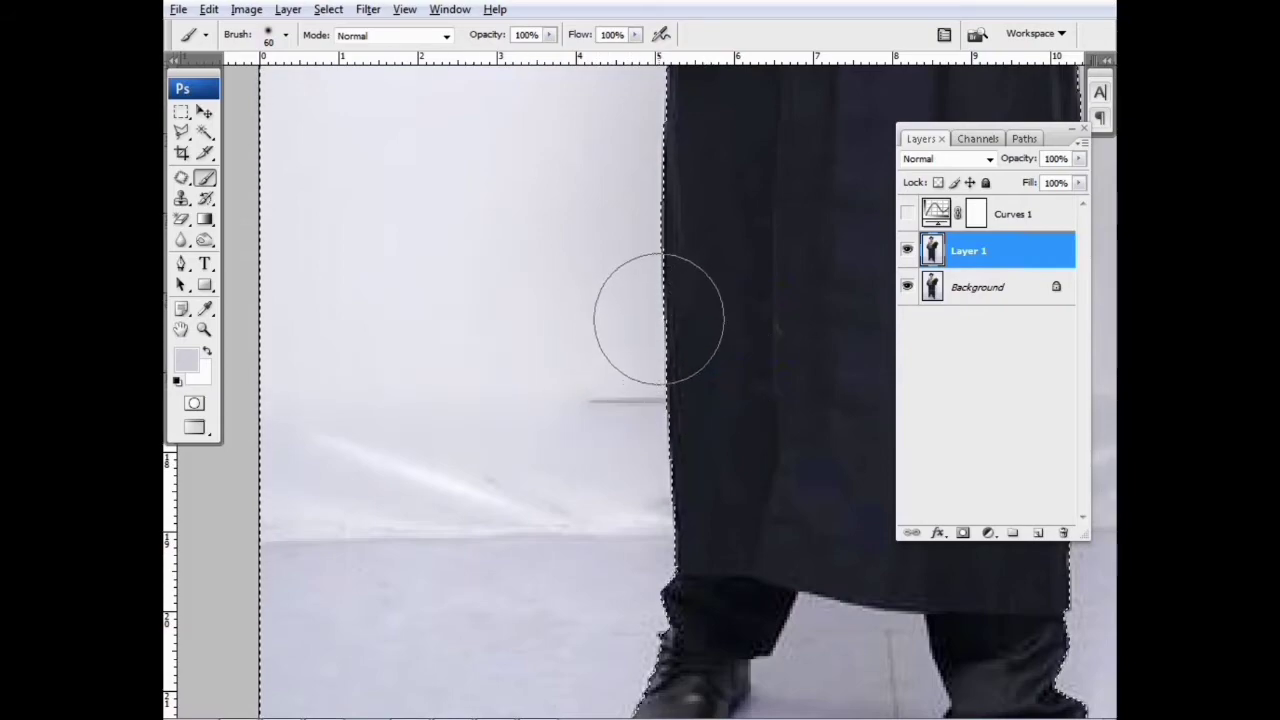
{"action": "left_click_drag", "start_coordinate": [600, 340], "coordinate": [514, 286]}
{"action": "key", "text": "ctrl+z"}
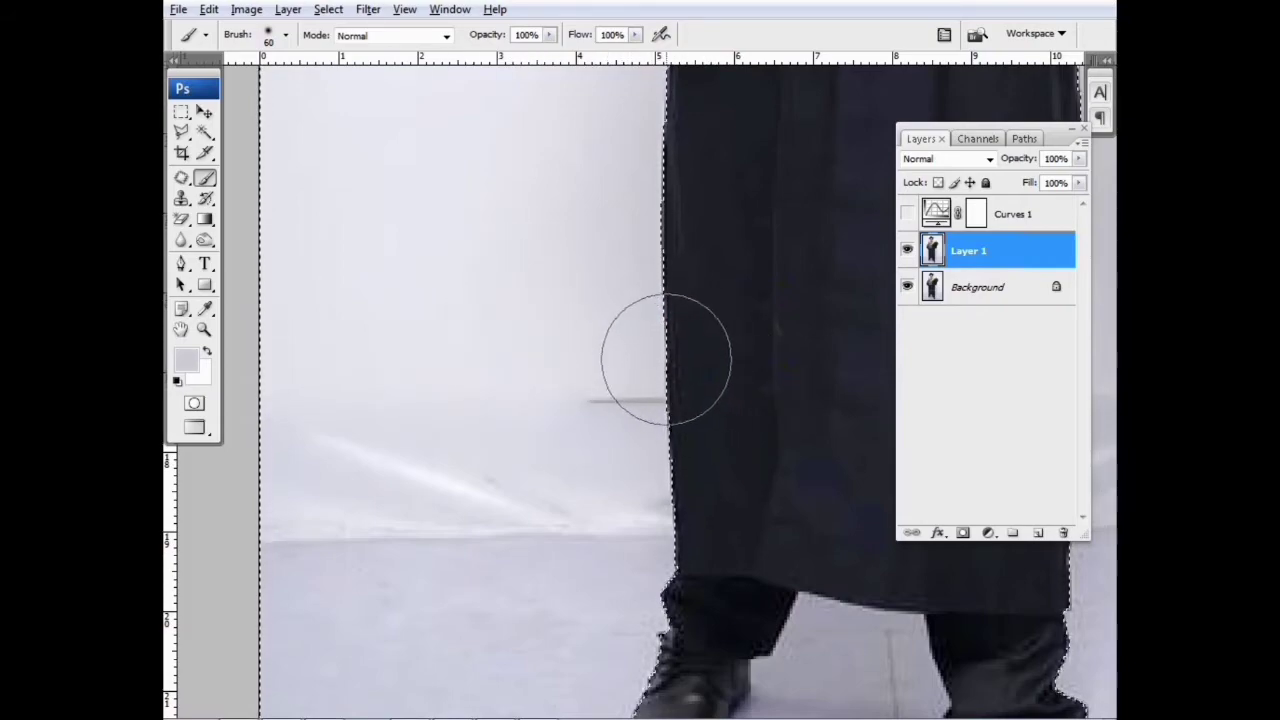
- Select a thin strip over the horizontal backdrop line right of the gown and patch it with smooth backdrop from above
{"action": "mouse_move", "coordinate": [523, 375]}
{"action": "left_mouse_down"}
{"action": "mouse_move", "coordinate": [807, 378]}
{"action": "mouse_move", "coordinate": [422, 384]}
{"action": "left_mouse_up"}
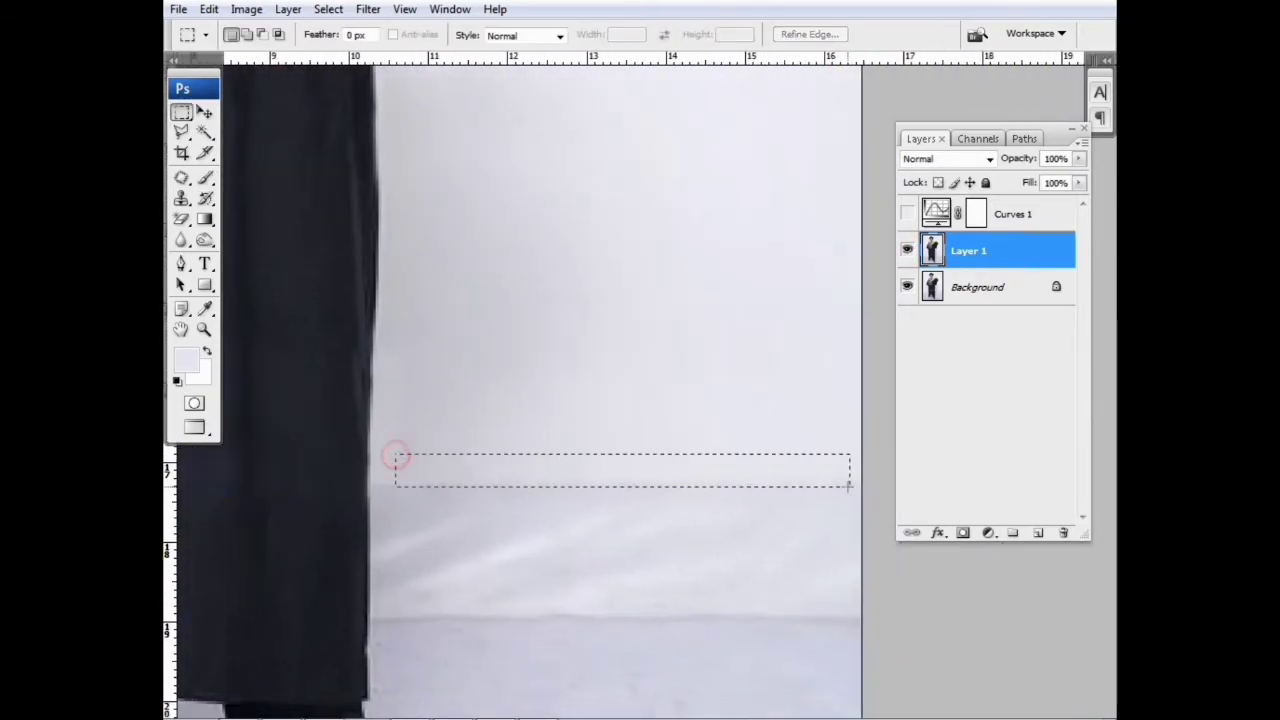
{"action": "key", "text": "j"}
{"action": "left_click_drag", "start_coordinate": [777, 477], "coordinate": [766, 334]}
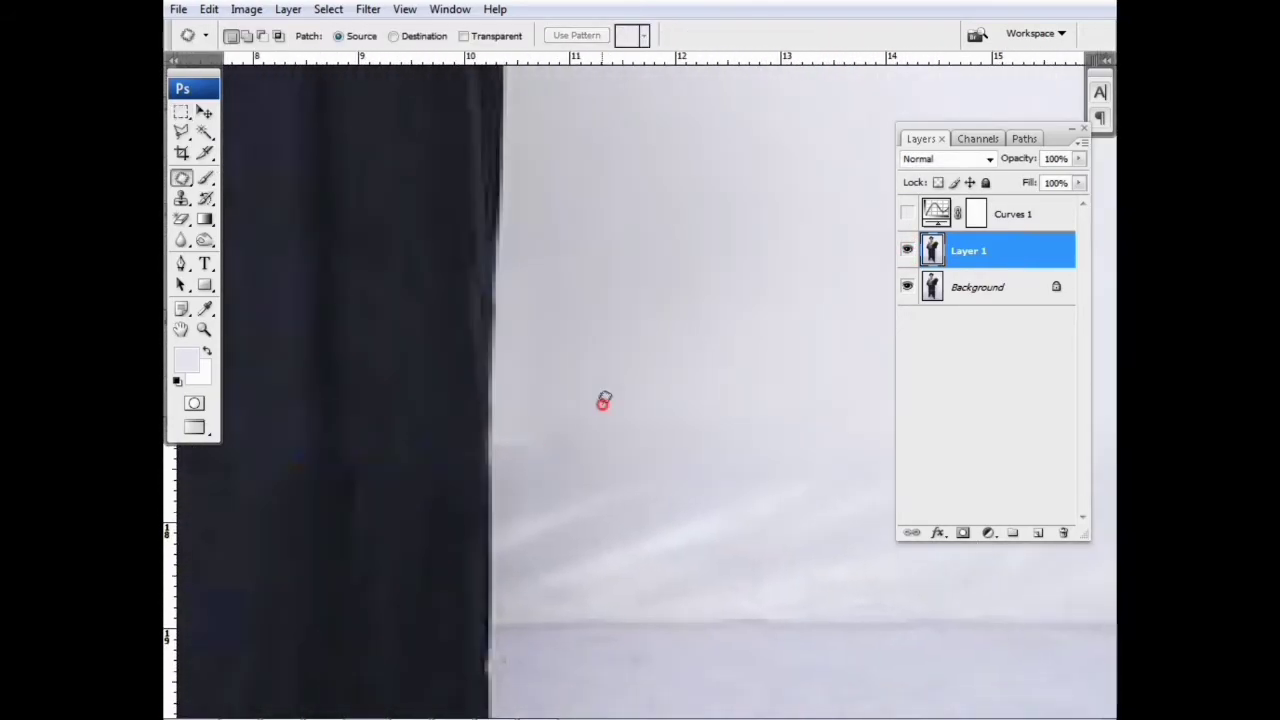
- Select the backdrop along the gown's right edge, feather it by 0.9 pixels and blend the remaining line end with the Clone Stamp
{"action": "key", "text": "s"}
{"action": "key", "text": "w"}
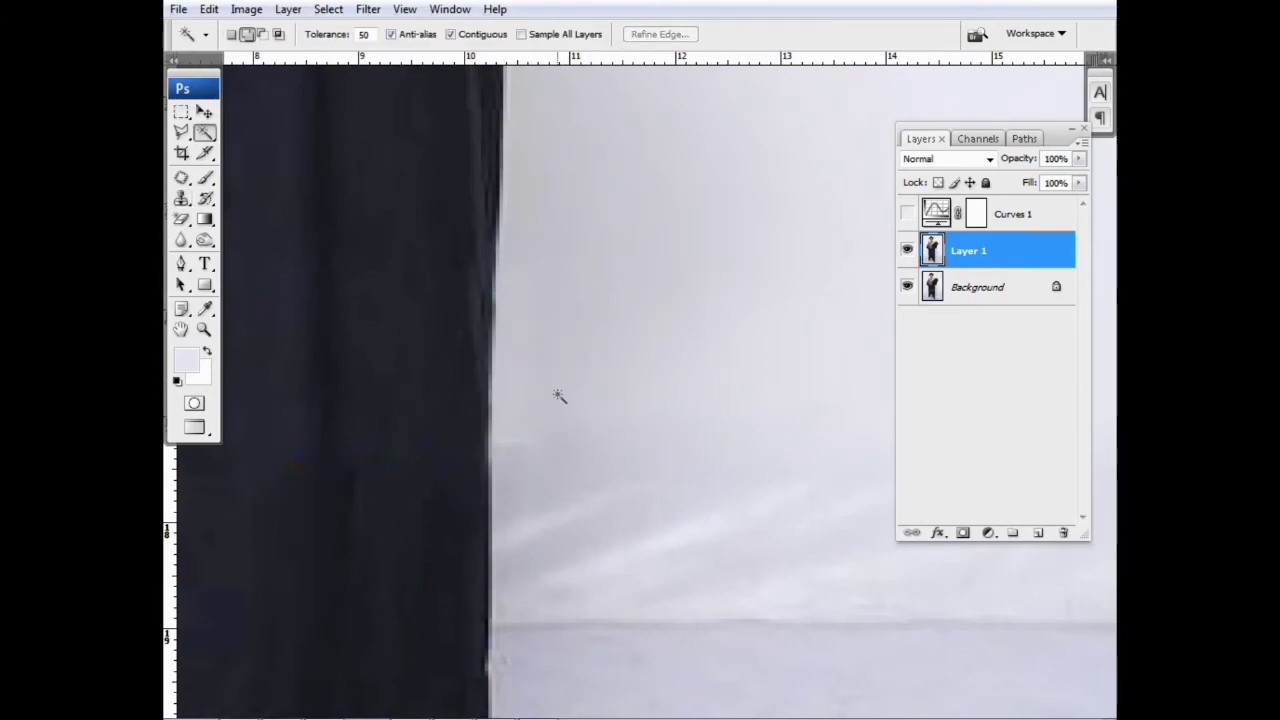
{"action": "key", "text": "shift+F6"}
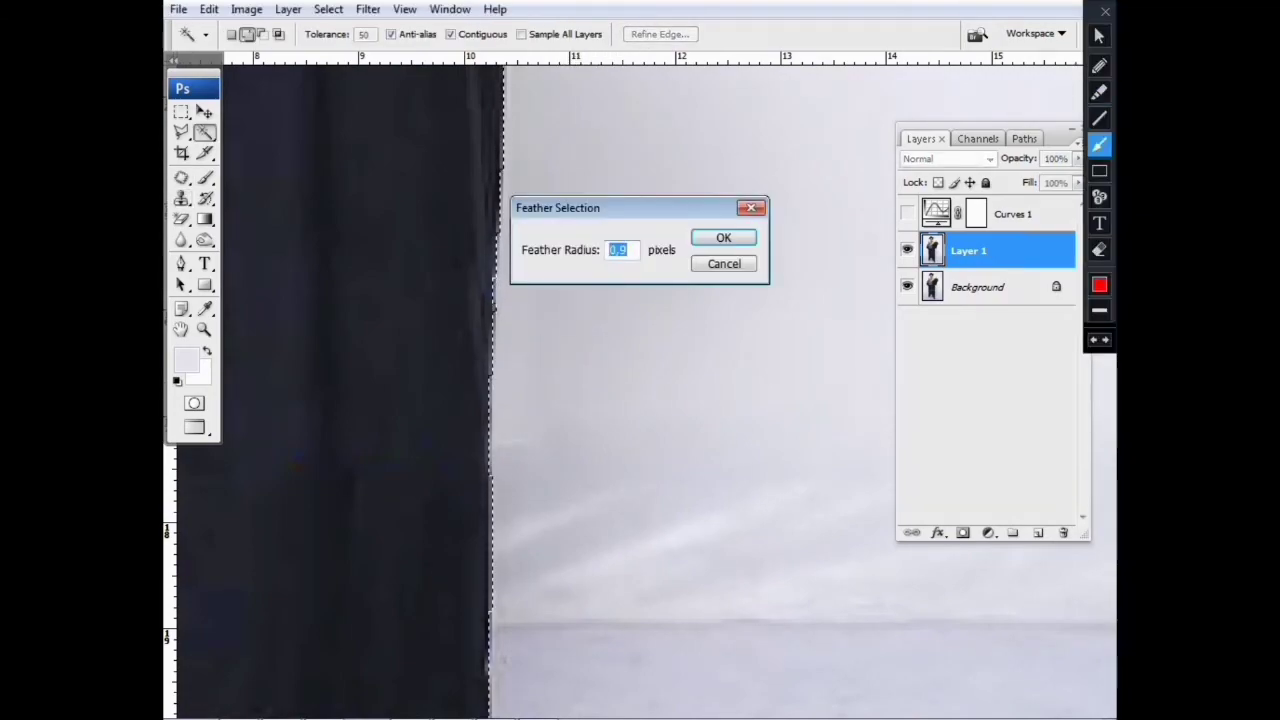
{"action": "key", "text": "Return"}
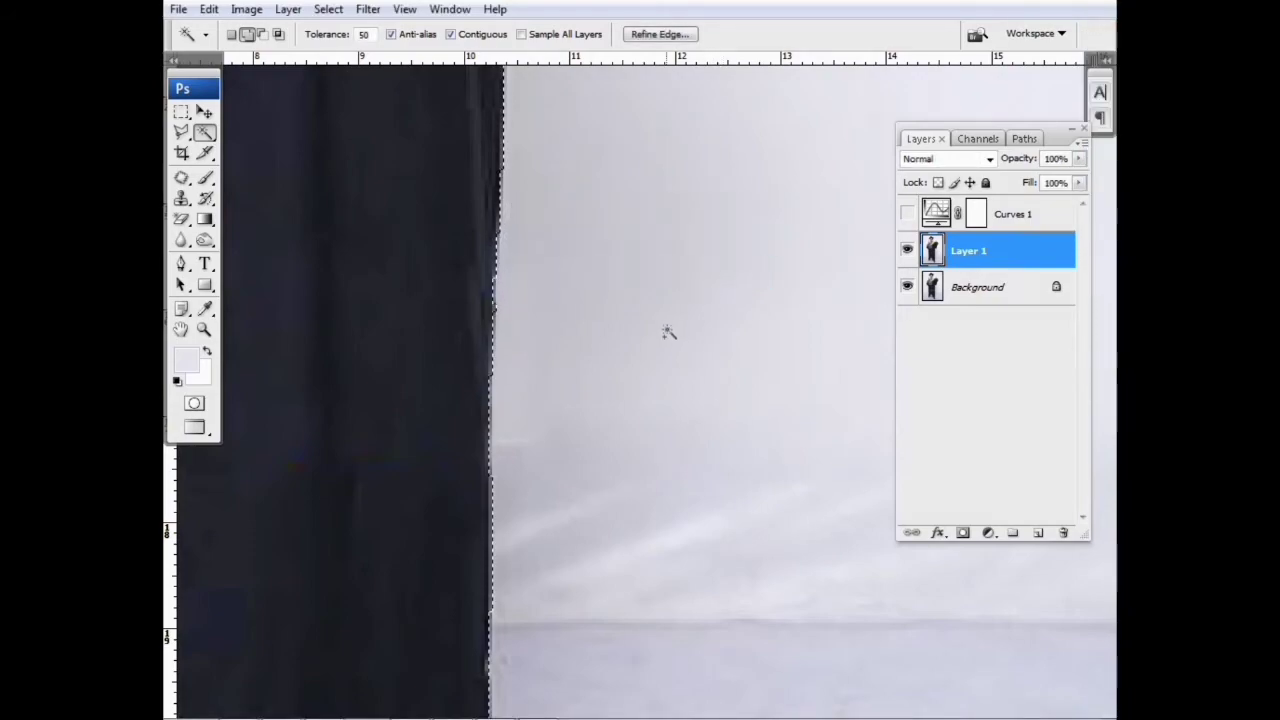
{"action": "key", "text": "s"}
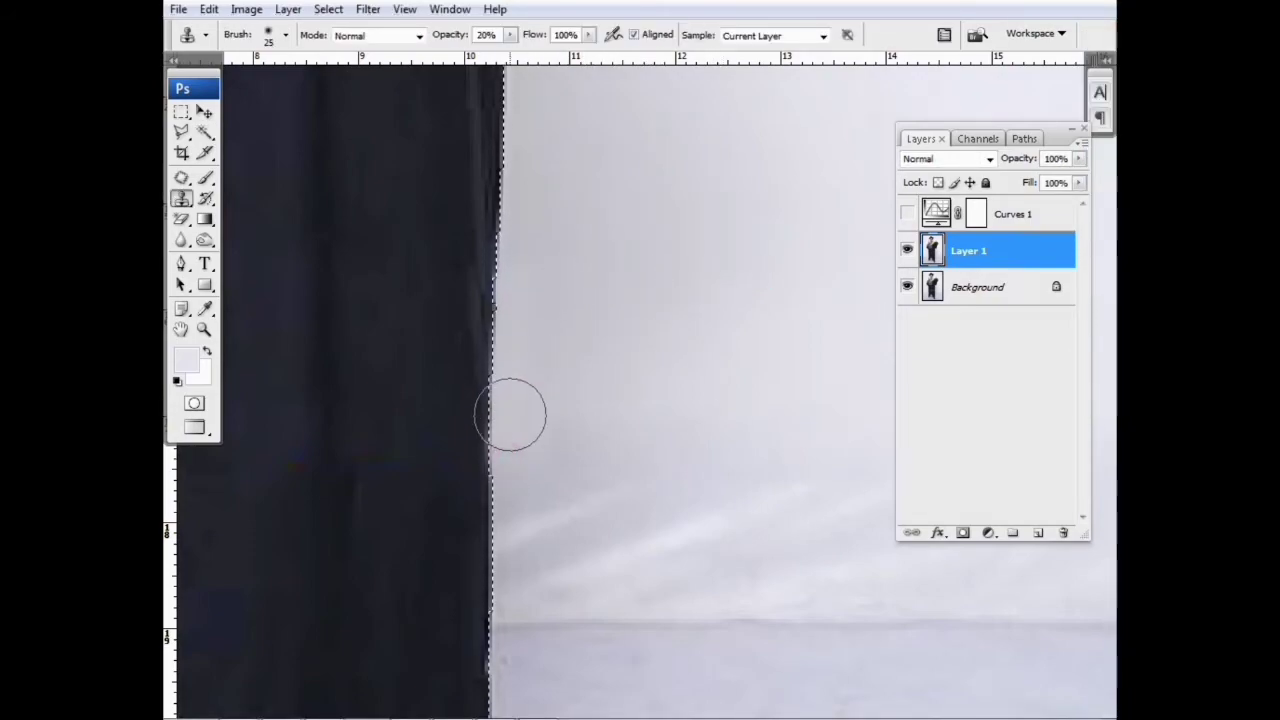
{"action": "key", "text": "ctrl+0"}
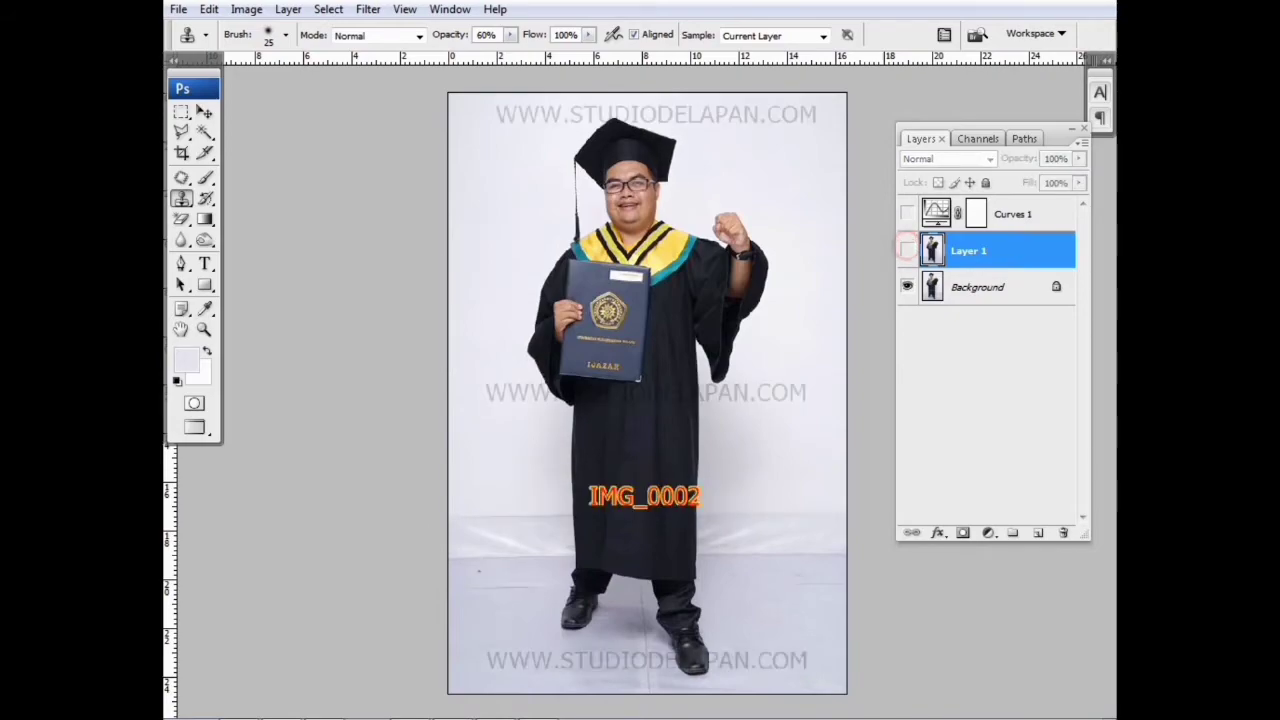
- Patch the floor seam between the shoes down to the photo's lower edge with clean floor and deselect
{"action": "key", "text": "ctrl+plus"}
{"action": "left_click_drag", "start_coordinate": [635, 498], "coordinate": [620, 331]}
{"action": "key", "text": "ctrl+plus"}
{"action": "key", "text": "ctrl+plus"}
{"action": "left_click_drag", "start_coordinate": [748, 479], "coordinate": [690, 334]}
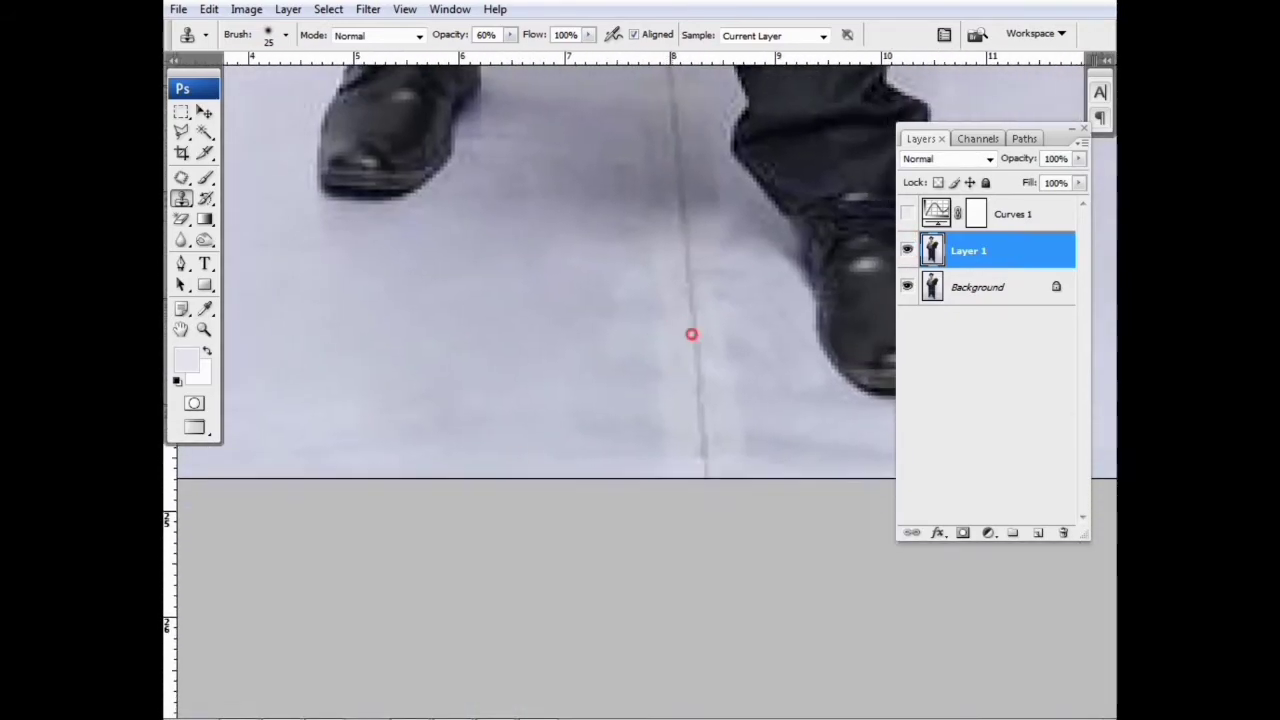
{"action": "key", "text": "j"}
{"action": "left_click_drag", "start_coordinate": [630, 440], "coordinate": [634, 476]}
{"action": "left_click_drag", "start_coordinate": [643, 252], "coordinate": [451, 263]}
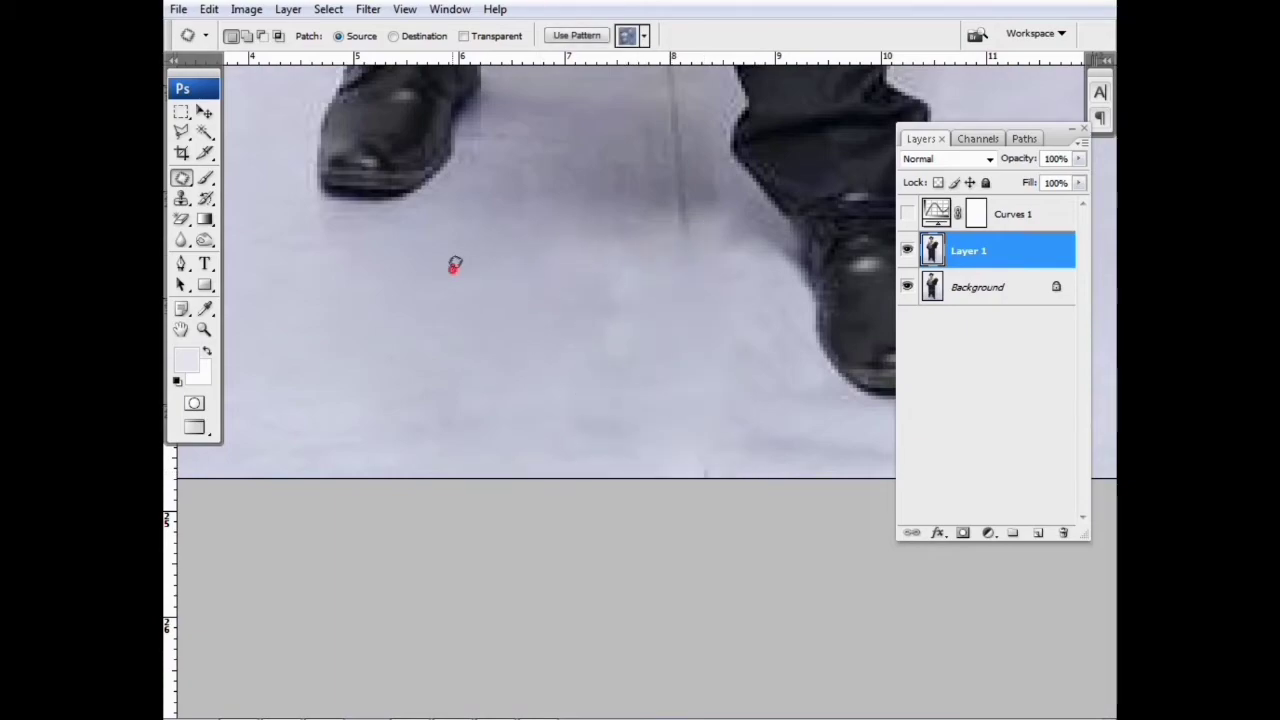
{"action": "key", "text": "ctrl+d"}
- Remove the rest of the floor seam between the trouser legs by cloning and patching with clean floor
{"action": "key", "text": "s"}
{"action": "scroll", "coordinate": [654, 443], "scroll_direction": "up", "scroll_amount": 2}
{"action": "left_click", "coordinate": [657, 506]}
{"action": "key", "text": "j"}
{"action": "key", "text": "ctrl+plus"}
{"action": "left_click_drag", "start_coordinate": [575, 447], "coordinate": [585, 470]}
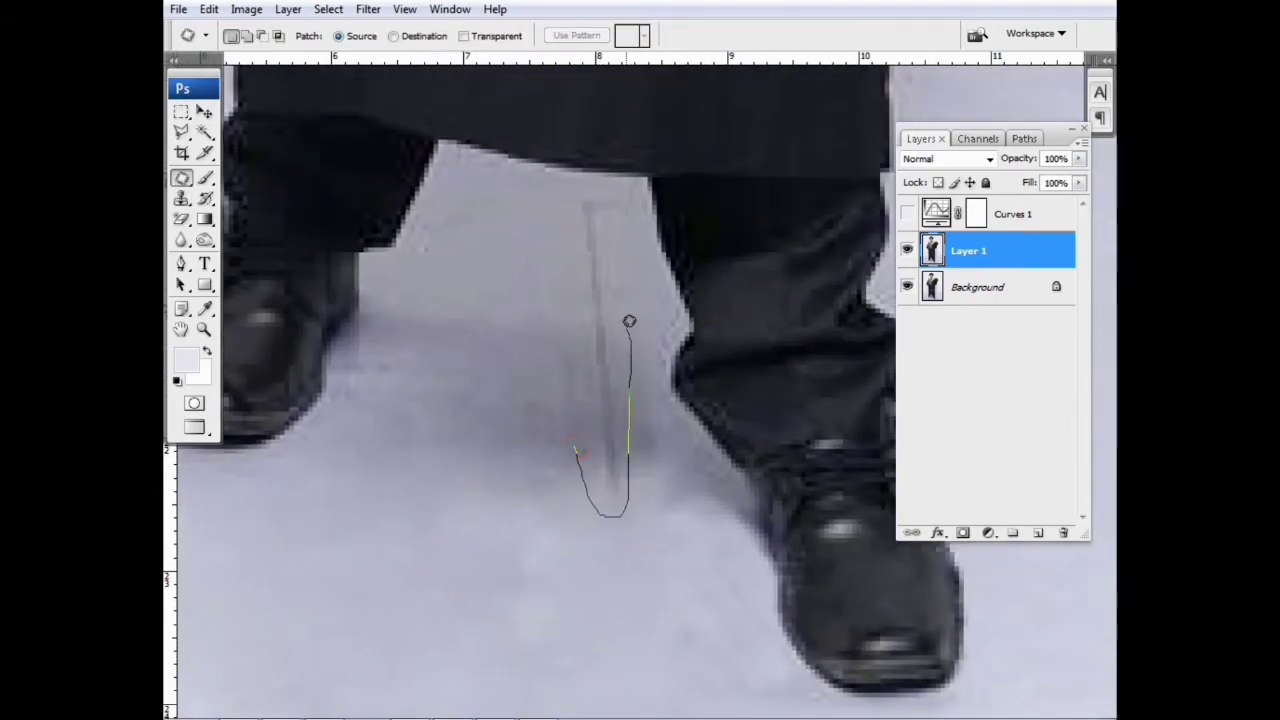
{"action": "key", "text": "ctrl+d"}
{"action": "mouse_move", "coordinate": [569, 333]}
{"action": "left_mouse_down"}
{"action": "mouse_move", "coordinate": [603, 360]}
{"action": "mouse_move", "coordinate": [600, 425]}
{"action": "left_mouse_up"}
{"action": "scroll", "coordinate": [603, 360], "scroll_direction": "up", "scroll_amount": 3}
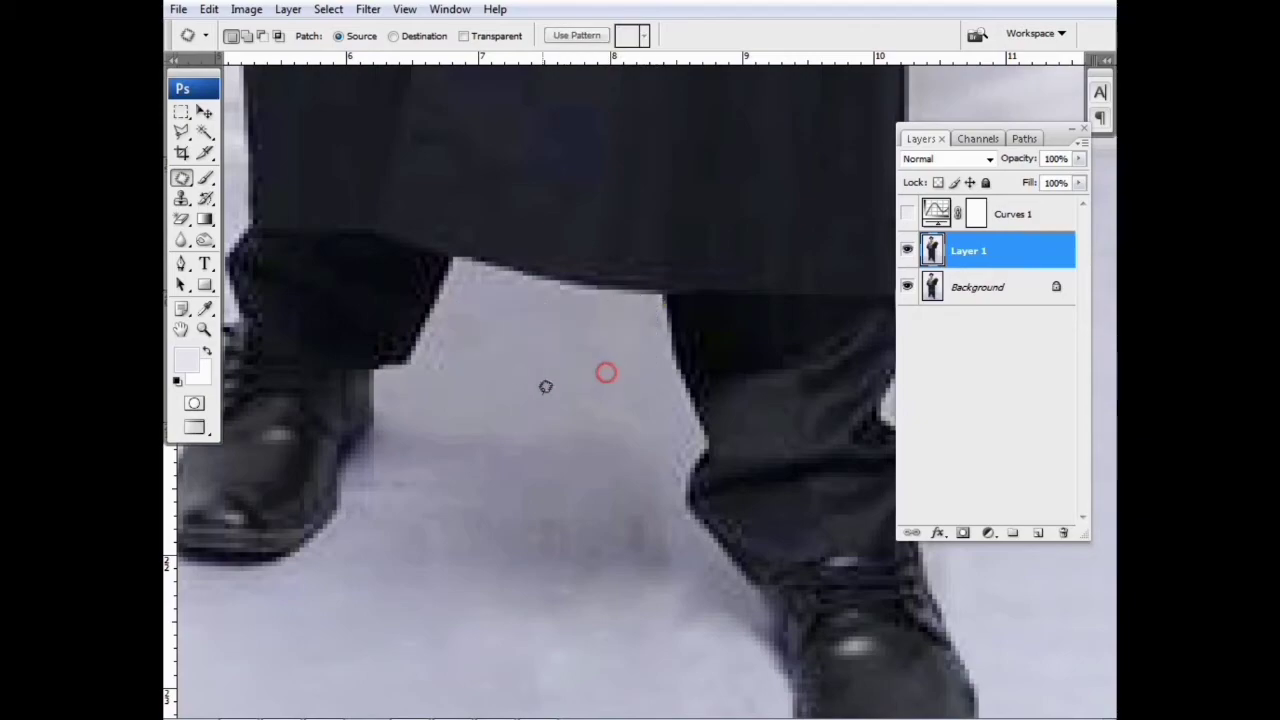
- Patch the remaining dark smudges on the floor between the shoes with clean floor and blend them with the Clone Stamp at 30% opacity
{"action": "left_click_drag", "start_coordinate": [571, 334], "coordinate": [575, 432]}
{"action": "key", "text": "ctrl+d"}
{"action": "mouse_move", "coordinate": [520, 352]}
{"action": "left_mouse_down"}
{"action": "mouse_move", "coordinate": [517, 432]}
{"action": "mouse_move", "coordinate": [560, 429]}
{"action": "mouse_move", "coordinate": [490, 467]}
{"action": "left_mouse_up"}
{"action": "key", "text": "ctrl+d"}
{"action": "scroll", "coordinate": [517, 432], "scroll_direction": "down", "scroll_amount": 3}
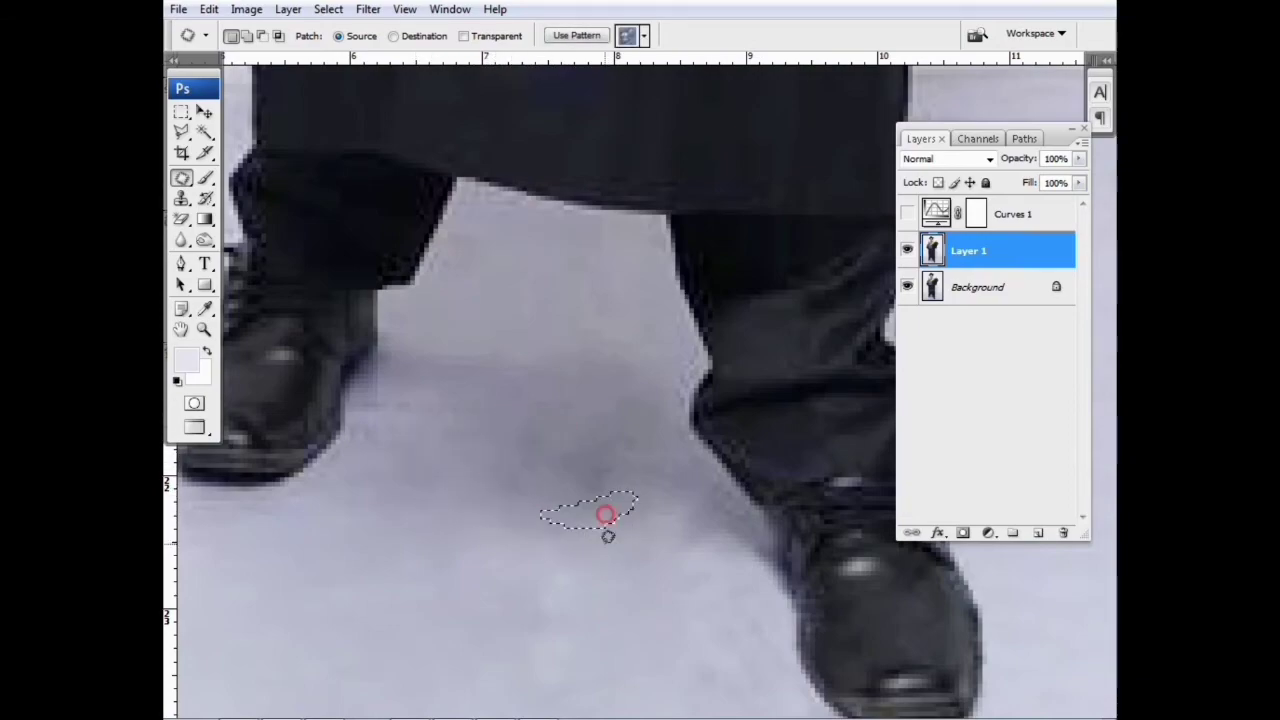
{"action": "key", "text": "s"}
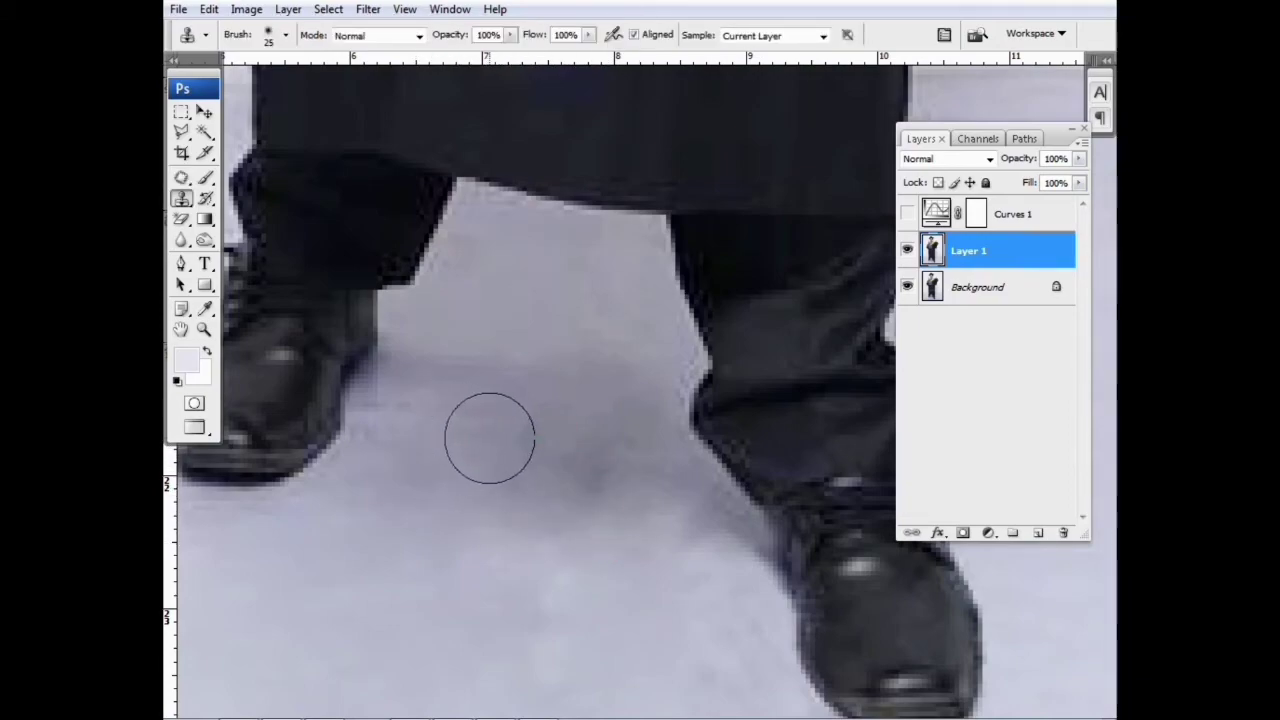
{"action": "key", "text": "ctrl+minus"}
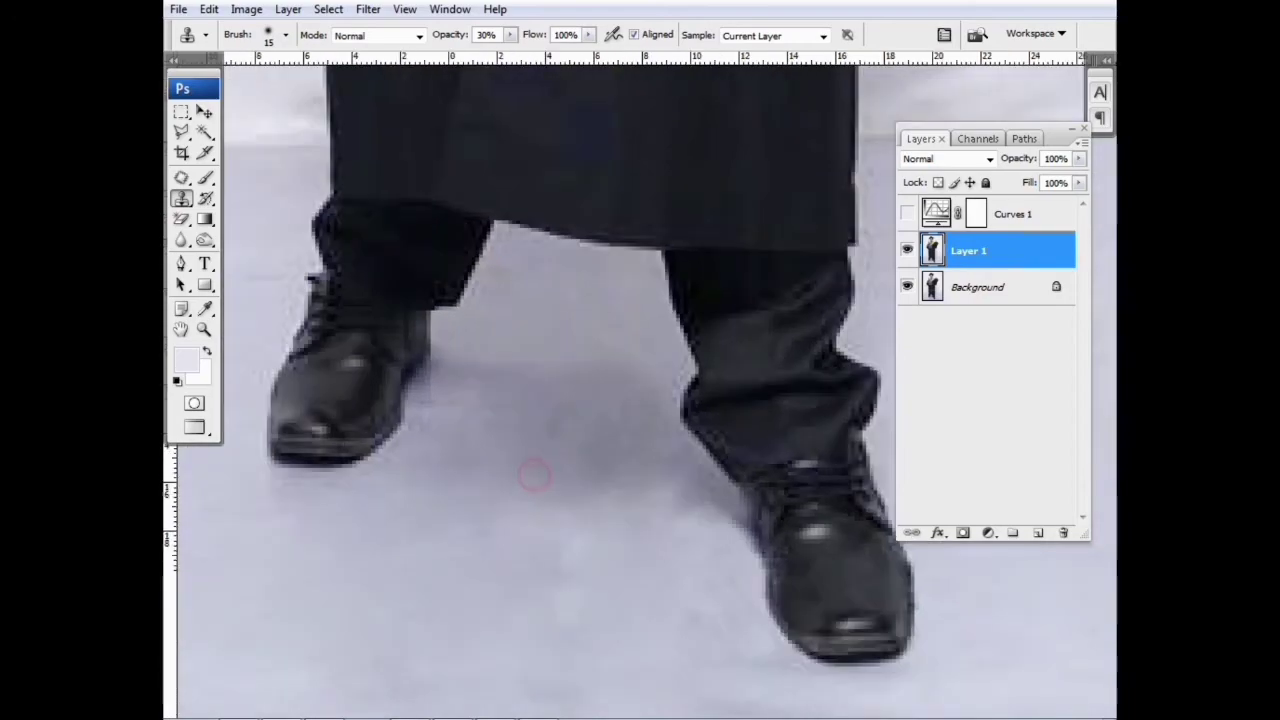
- Compare the whole retouched photo with the original by toggling the visibility of Layer 1
{"action": "key", "text": "ctrl+0"}
{"action": "left_click", "coordinate": [908, 251]}
{"action": "left_click", "coordinate": [908, 251]}
{"action": "left_click", "coordinate": [908, 251]}
{"action": "left_click", "coordinate": [908, 251]}
{"action": "left_click", "coordinate": [908, 251]}
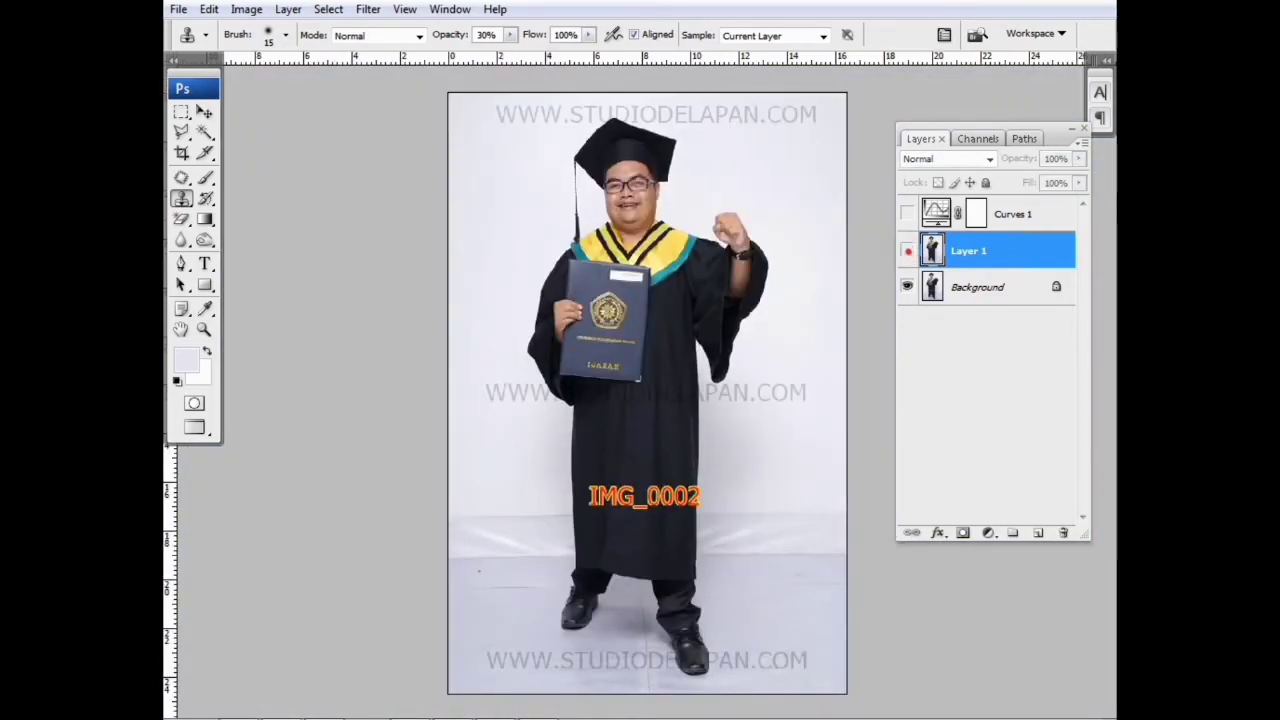
{"action": "left_click", "coordinate": [908, 251]}
- Select the backdrop and floor left of the gown with the Magic Wand at tolerance 50
{"action": "key", "text": "ctrl+plus"}
{"action": "key", "text": "ctrl+plus"}
{"action": "key", "text": "ctrl+plus"}
{"action": "left_click_drag", "start_coordinate": [429, 546], "coordinate": [653, 343]}
{"action": "key", "text": "ctrl+plus"}
{"action": "key", "text": "w"}
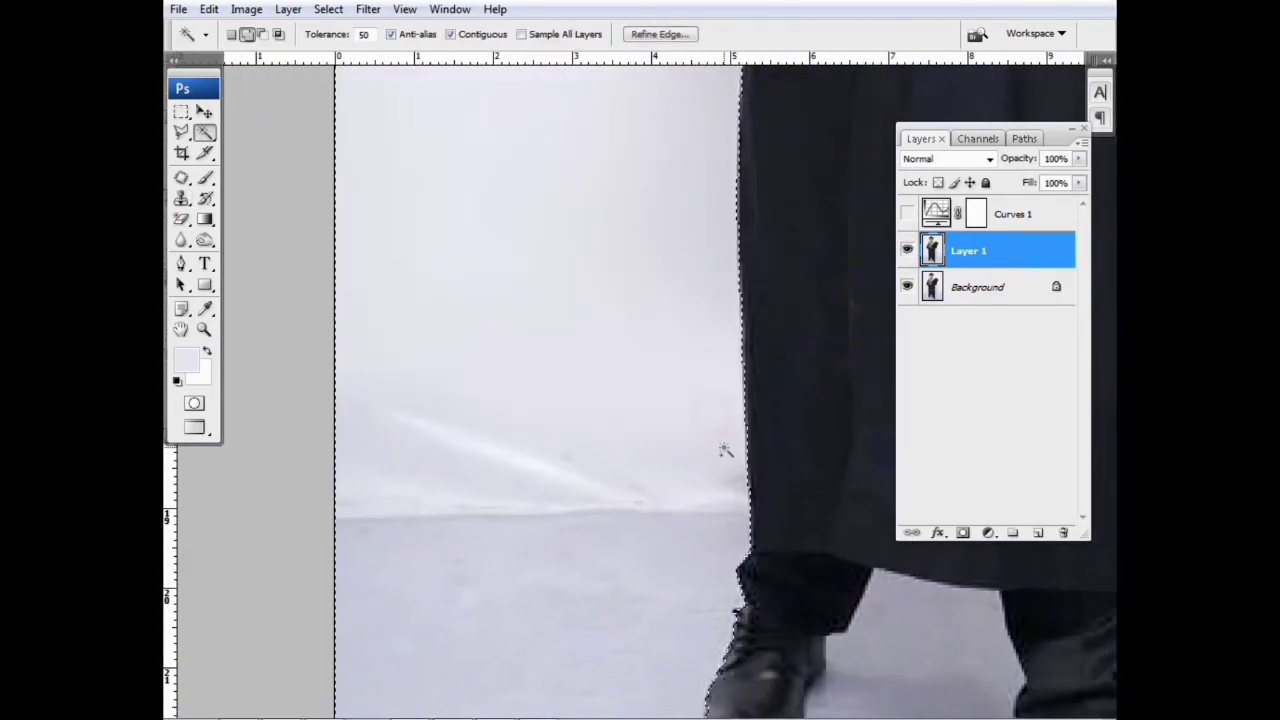
{"action": "key", "text": "m"}
{"action": "right_click", "coordinate": [526, 384]}
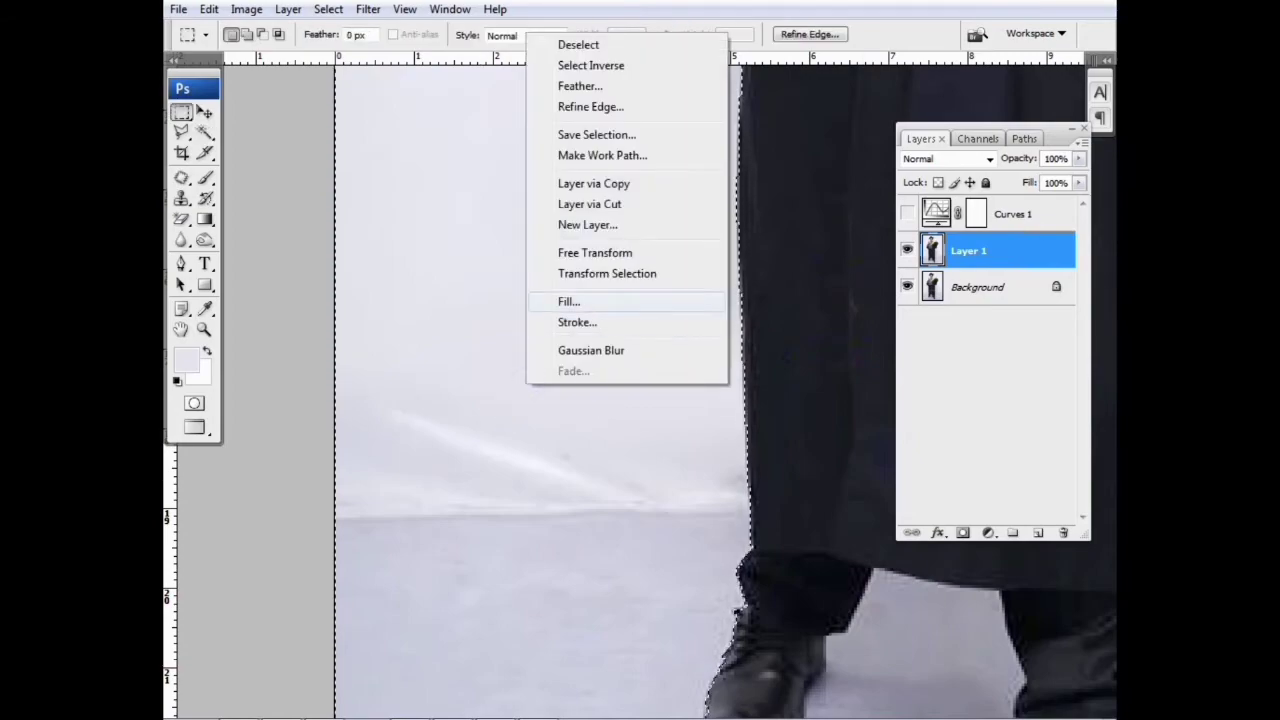
{"action": "key", "text": "Escape"}
- Paint over the creases and floor line left of the gown with the light backdrop colour, using an 80-pixel brush at 20% opacity
{"action": "key", "text": "b"}
{"action": "key", "text": "ctrl+minus"}
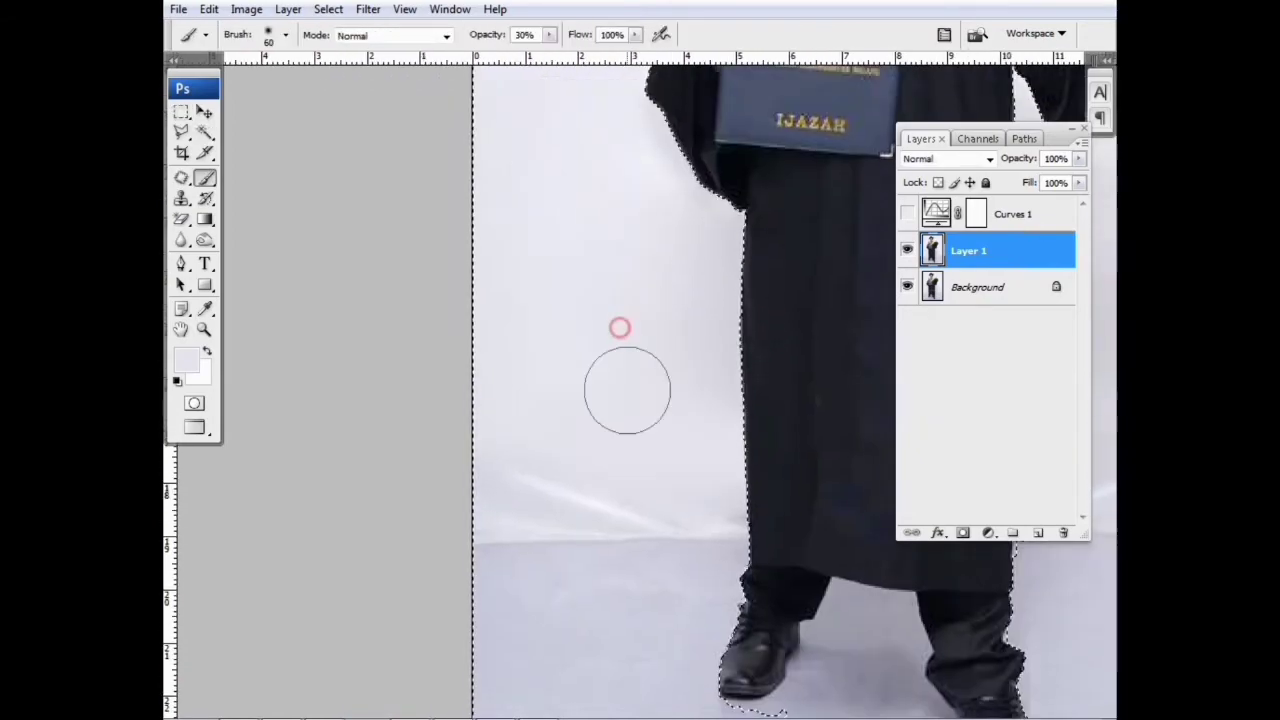
{"action": "scroll", "coordinate": [543, 420], "scroll_direction": "down", "scroll_amount": 1}
{"action": "key", "text": "bracketright"}
{"action": "key", "text": "bracketright"}
{"action": "key", "text": "8"}
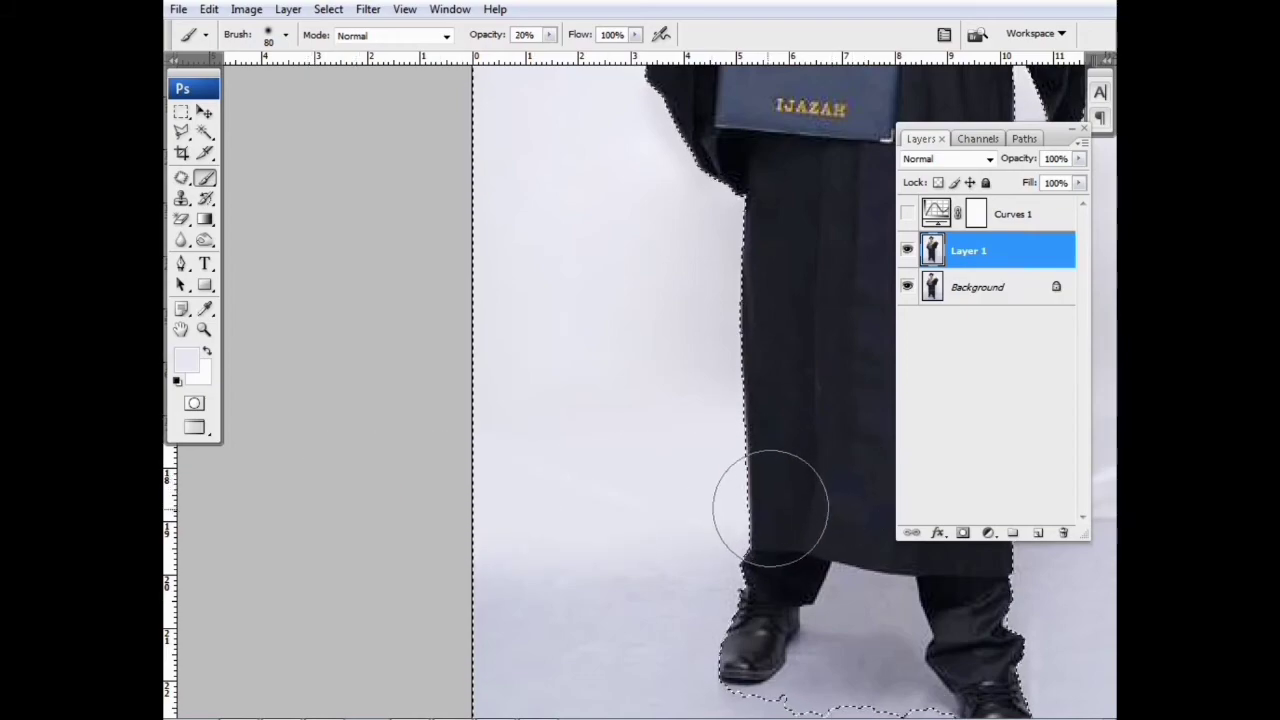
{"action": "left_click_drag", "start_coordinate": [651, 534], "coordinate": [629, 531]}
- Compare the painted backdrop left of the gown with the original by toggling Layer 1, and examine the painted area up close
{"action": "key", "text": "ctrl+0"}
{"action": "left_click", "coordinate": [908, 250]}
{"action": "left_click", "coordinate": [908, 250]}
{"action": "left_click", "coordinate": [908, 250]}
{"action": "left_click", "coordinate": [908, 250]}
{"action": "key", "text": "ctrl+plus"}
{"action": "key", "text": "ctrl+plus"}
{"action": "left_click", "coordinate": [497, 501], "text": "ctrl"}
{"action": "left_click_drag", "start_coordinate": [529, 700], "coordinate": [529, 405]}
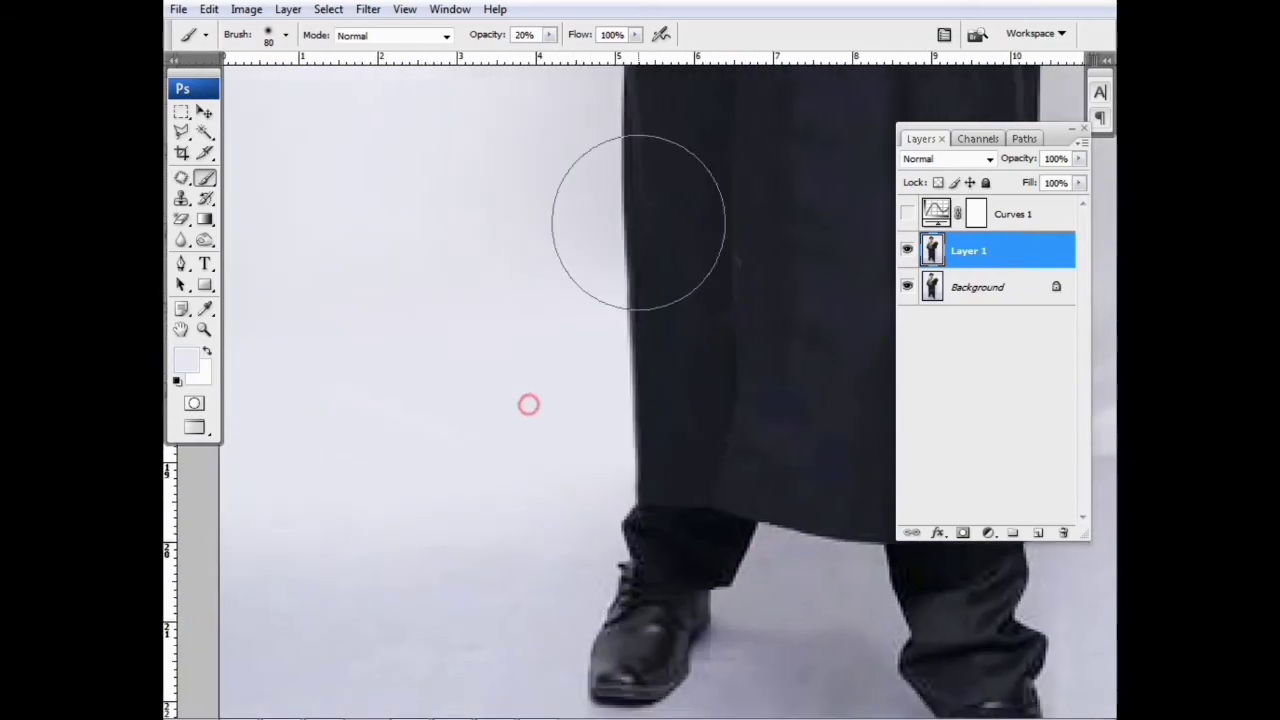
{"action": "key", "text": "ctrl+minus"}
{"action": "key", "text": "ctrl+minus"}
{"action": "key", "text": "ctrl+minus"}
{"action": "key", "text": "ctrl+plus"}
{"action": "key", "text": "ctrl+plus"}
{"action": "left_click_drag", "start_coordinate": [631, 417], "coordinate": [610, 518]}
{"action": "key", "text": "ctrl+shift+s"}
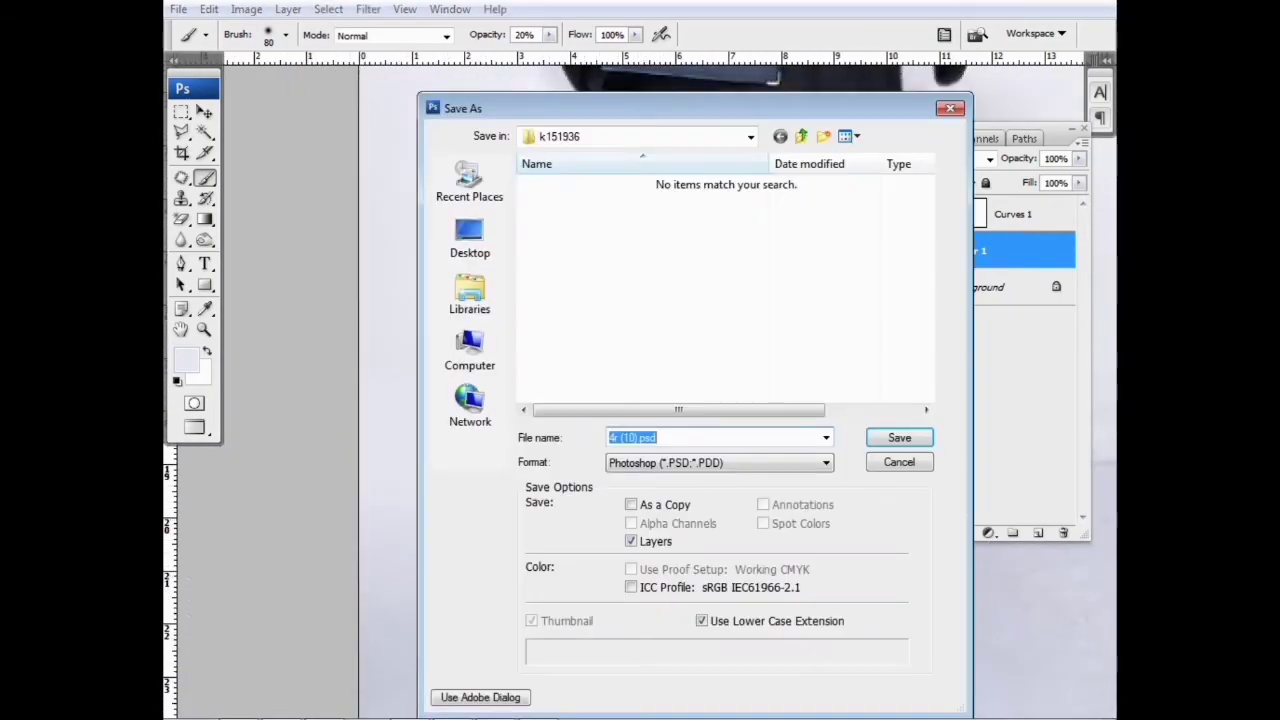
{"action": "key", "text": "Escape"}
- Select the backdrop and floor right of the gown with the Magic Wand and feather the selection
{"action": "left_click_drag", "start_coordinate": [860, 430], "coordinate": [455, 485]}
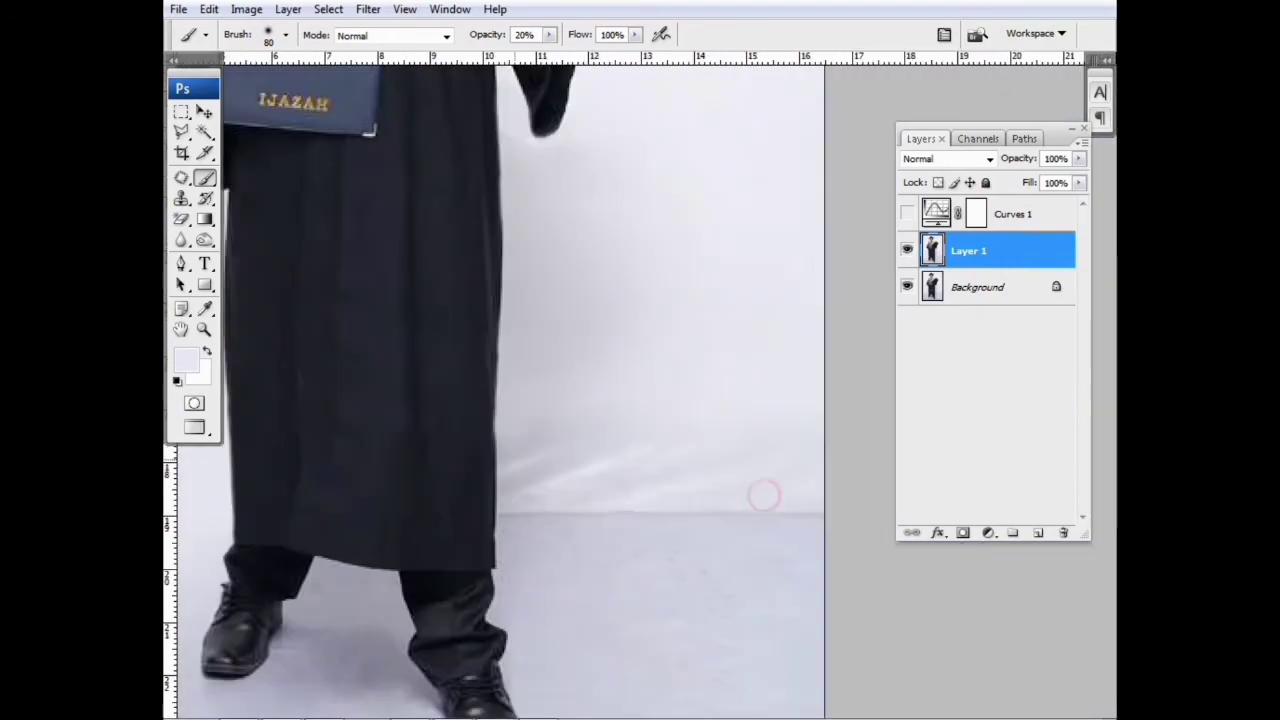
{"action": "left_click_drag", "start_coordinate": [763, 494], "coordinate": [829, 478]}
{"action": "key", "text": "w"}
{"action": "key", "text": "s"}
{"action": "key", "text": "w"}
{"action": "left_click", "coordinate": [726, 500]}
{"action": "key", "text": "m"}
{"action": "right_click", "coordinate": [695, 363]}
{"action": "left_click", "coordinate": [718, 414]}
{"action": "key", "text": "Return"}
- Set the Brush to 90 pixels and 80% opacity, and undo a trial stroke over the floor line right of the gown
{"action": "key", "text": "b"}
{"action": "scroll", "coordinate": [700, 400], "scroll_direction": "down", "scroll_amount": 2}
{"action": "mouse_move", "coordinate": [720, 394]}
{"action": "left_mouse_down"}
{"action": "mouse_move", "coordinate": [677, 394]}
{"action": "mouse_move", "coordinate": [650, 370]}
{"action": "left_mouse_up"}
{"action": "left_click_drag", "start_coordinate": [650, 370], "coordinate": [754, 440]}
{"action": "mouse_move", "coordinate": [754, 440]}
{"action": "left_mouse_down"}
{"action": "mouse_move", "coordinate": [706, 443]}
{"action": "mouse_move", "coordinate": [437, 463]}
{"action": "left_mouse_up"}
{"action": "scroll", "coordinate": [461, 400], "scroll_direction": "up", "scroll_amount": 2}
{"action": "left_click_drag", "start_coordinate": [539, 458], "coordinate": [475, 451]}
{"action": "key", "text": "8"}
{"action": "left_click_drag", "start_coordinate": [600, 431], "coordinate": [583, 429]}
{"action": "key", "text": "bracketright"}
{"action": "mouse_move", "coordinate": [818, 515]}
{"action": "left_mouse_down"}
{"action": "mouse_move", "coordinate": [712, 493]}
{"action": "mouse_move", "coordinate": [281, 509]}
{"action": "mouse_move", "coordinate": [749, 489]}
{"action": "mouse_move", "coordinate": [740, 535]}
{"action": "left_mouse_up"}
{"action": "key", "text": "ctrl+z"}
- Sample nearby backdrop tones and paint over the creases and floor line right of the gown with the 90-pixel brush at 80% opacity
{"action": "left_click", "coordinate": [432, 352], "text": "alt"}
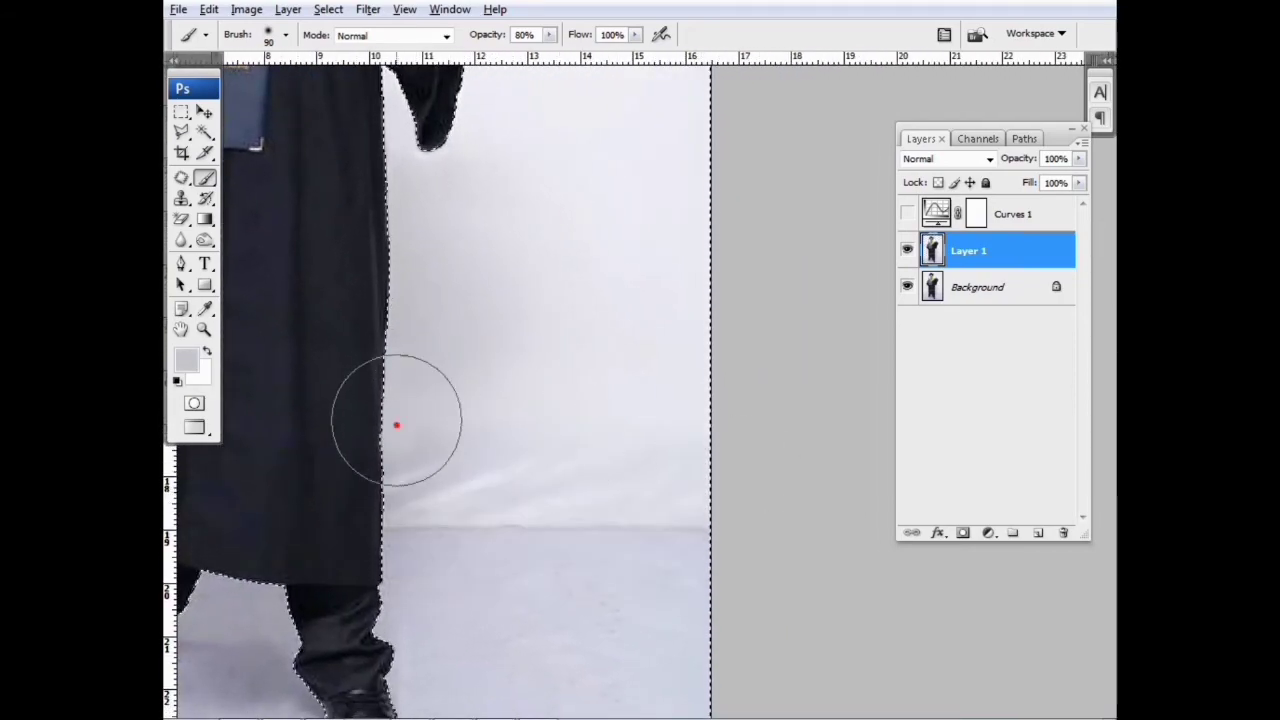
{"action": "left_click", "coordinate": [610, 482], "text": "alt"}
{"action": "mouse_move", "coordinate": [831, 491]}
{"action": "left_mouse_down"}
{"action": "mouse_move", "coordinate": [448, 530]}
{"action": "mouse_move", "coordinate": [640, 505]}
{"action": "left_mouse_up"}
{"action": "left_click", "coordinate": [446, 406], "text": "alt"}
{"action": "mouse_move", "coordinate": [380, 470]}
{"action": "left_mouse_down"}
{"action": "mouse_move", "coordinate": [317, 583]}
{"action": "mouse_move", "coordinate": [539, 529]}
{"action": "mouse_move", "coordinate": [578, 548]}
{"action": "left_mouse_up"}
{"action": "left_click", "coordinate": [694, 486], "text": "alt"}
{"action": "mouse_move", "coordinate": [674, 551]}
{"action": "left_mouse_down"}
{"action": "mouse_move", "coordinate": [503, 563]}
{"action": "mouse_move", "coordinate": [432, 592]}
{"action": "left_mouse_up"}
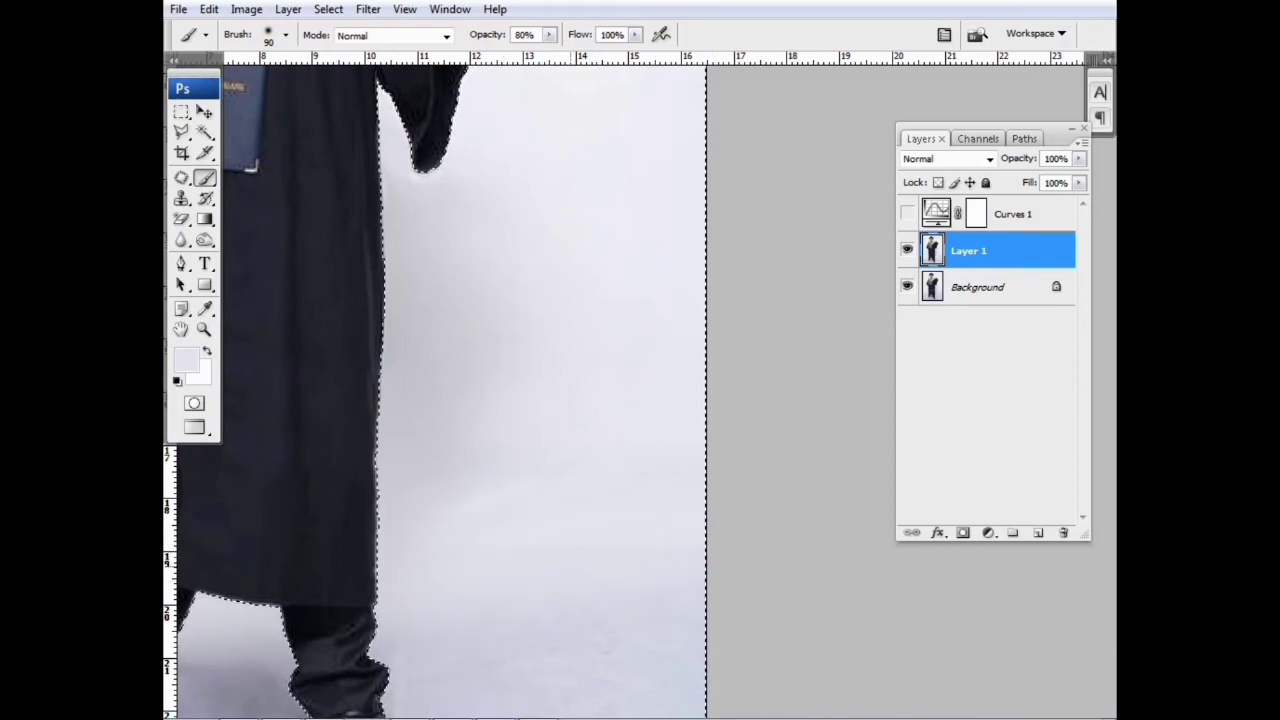
- Soften the painted backdrop and floor right of the gown with the Brush at 30% opacity and remove the selection
{"action": "left_click_drag", "start_coordinate": [580, 569], "coordinate": [593, 453]}
{"action": "key", "text": "3"}
{"action": "left_click_drag", "start_coordinate": [749, 446], "coordinate": [234, 457]}
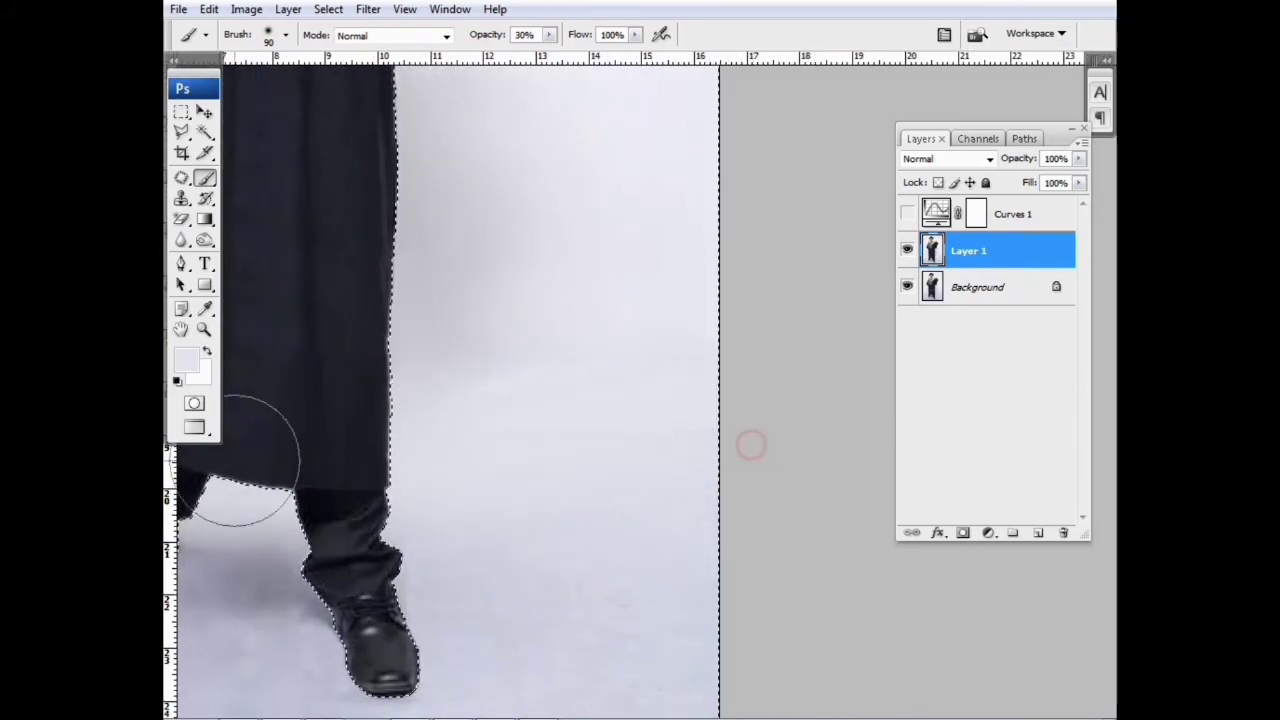
{"action": "key", "text": "ctrl+d"}
- Patch the uneven tones left in the painted backdrop right of the gown and compare the result with the original
{"action": "key", "text": "j"}
{"action": "left_click_drag", "start_coordinate": [497, 475], "coordinate": [517, 519]}
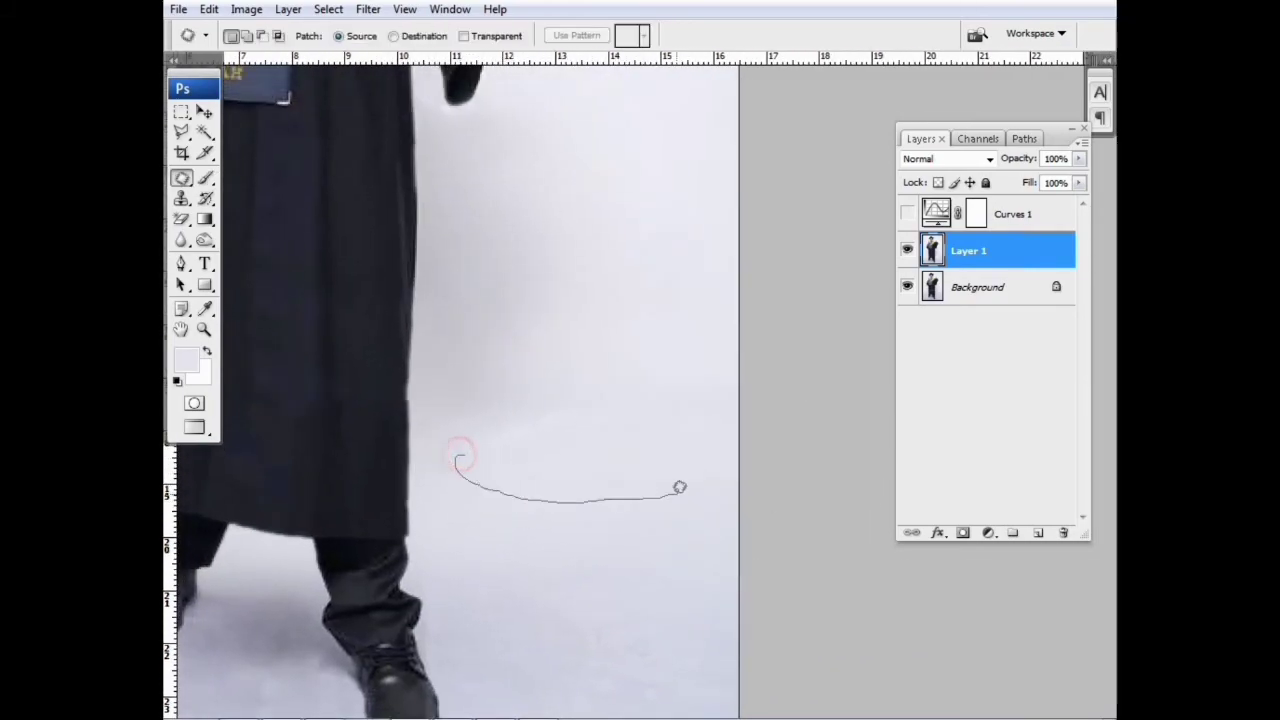
{"action": "left_click_drag", "start_coordinate": [692, 382], "coordinate": [717, 409]}
{"action": "left_click_drag", "start_coordinate": [712, 416], "coordinate": [560, 428]}
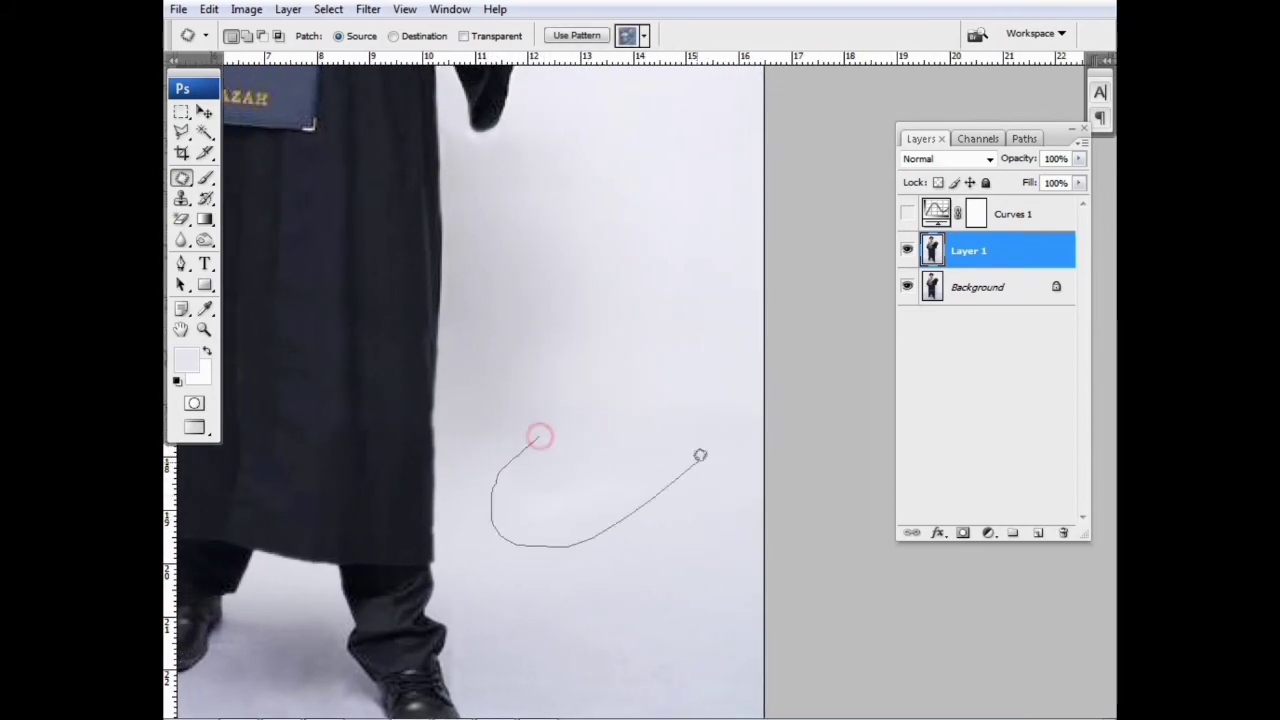
{"action": "left_click", "coordinate": [664, 335]}
{"action": "key", "text": "ctrl+minus"}
{"action": "key", "text": "ctrl+minus"}
{"action": "left_click_drag", "start_coordinate": [493, 486], "coordinate": [549, 514]}
{"action": "key", "text": "ctrl+0"}
{"action": "left_click", "coordinate": [907, 252]}
{"action": "left_click", "coordinate": [907, 252]}
- Select the whole backdrop around the graduate with the Magic Wand
{"action": "key", "text": "w"}
{"action": "left_click", "coordinate": [763, 477]}
{"action": "key", "text": "m"}
{"action": "right_click", "coordinate": [657, 404]}
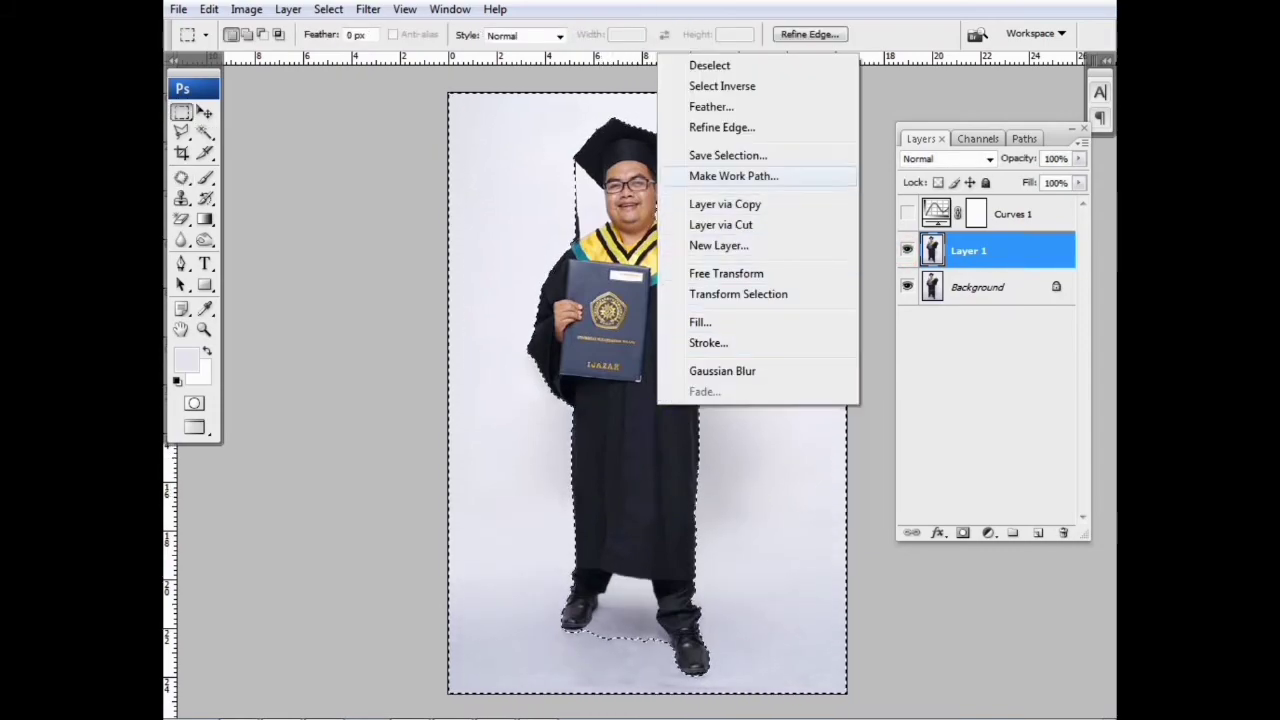
{"action": "key", "text": "Escape"}
- Smooth the backdrop shading along both sides of the gown with a 90-pixel brush at 30% opacity and deselect
{"action": "key", "text": "b"}
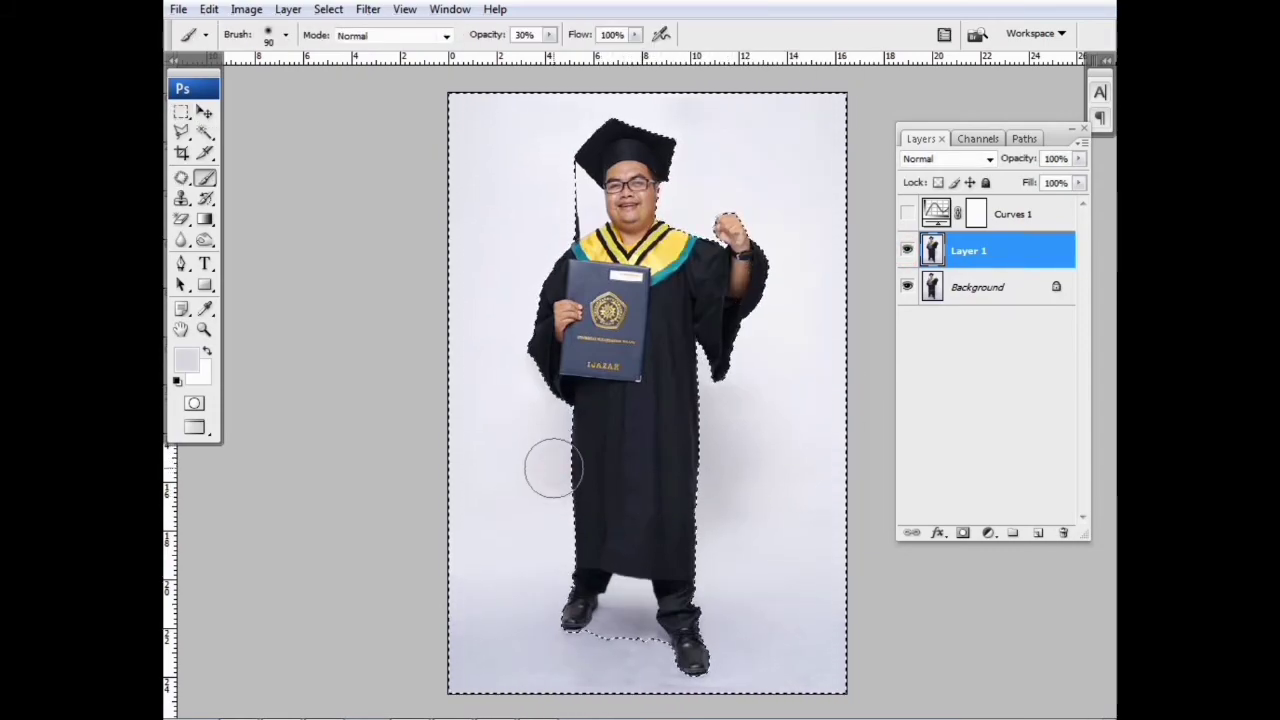
{"action": "scroll", "coordinate": [593, 537], "scroll_direction": "up", "scroll_amount": 1}
{"action": "scroll", "coordinate": [590, 520], "scroll_direction": "down", "scroll_amount": 2}
{"action": "left_click_drag", "start_coordinate": [570, 478], "coordinate": [591, 511]}
{"action": "left_click_drag", "start_coordinate": [720, 427], "coordinate": [720, 452]}
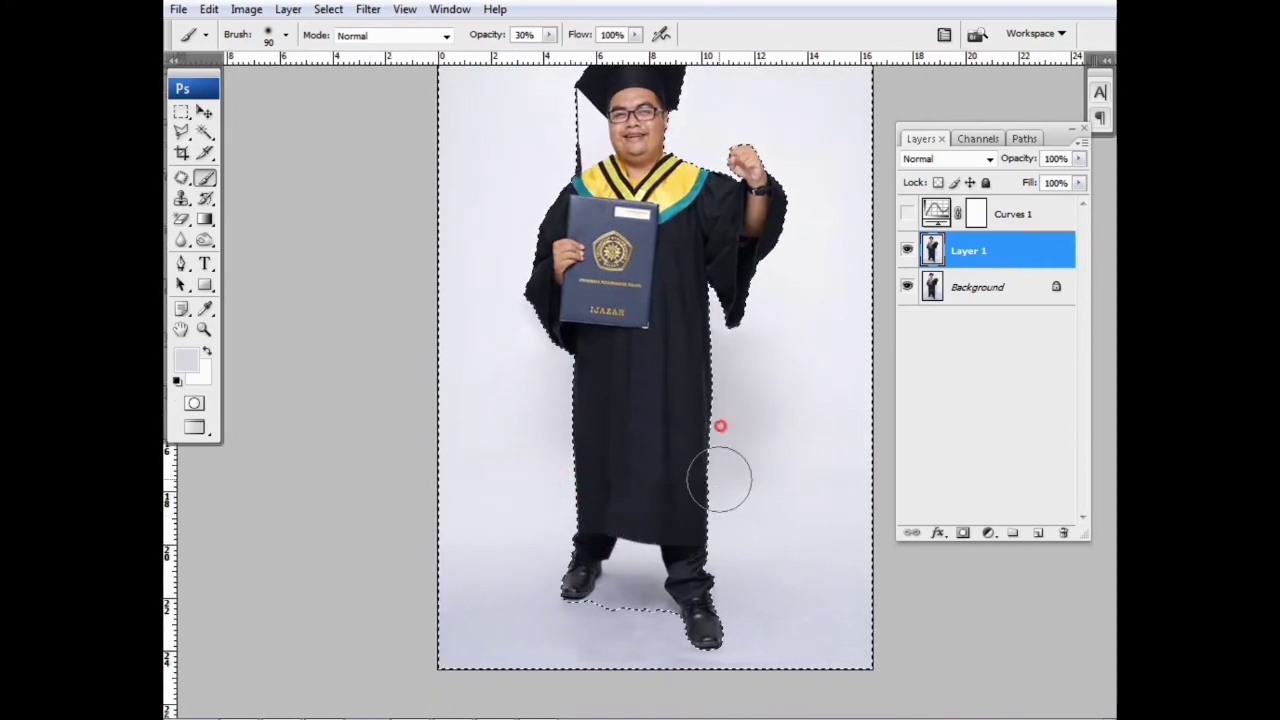
{"action": "key", "text": "ctrl+d"}
- Select the backdrop gap between the trouser legs with the Magic Wand and feather the selection
{"action": "key", "text": "ctrl+plus"}
{"action": "key", "text": "ctrl+plus"}
{"action": "left_click_drag", "start_coordinate": [632, 508], "coordinate": [631, 405]}
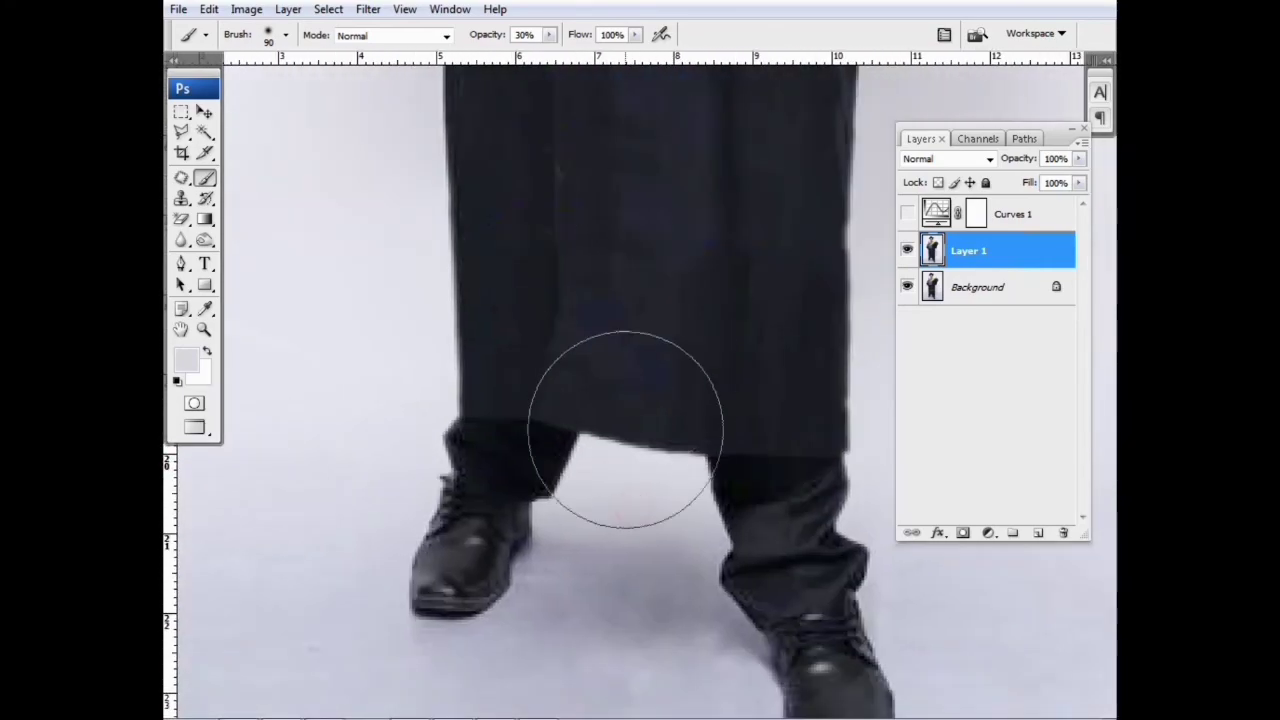
{"action": "key", "text": "w"}
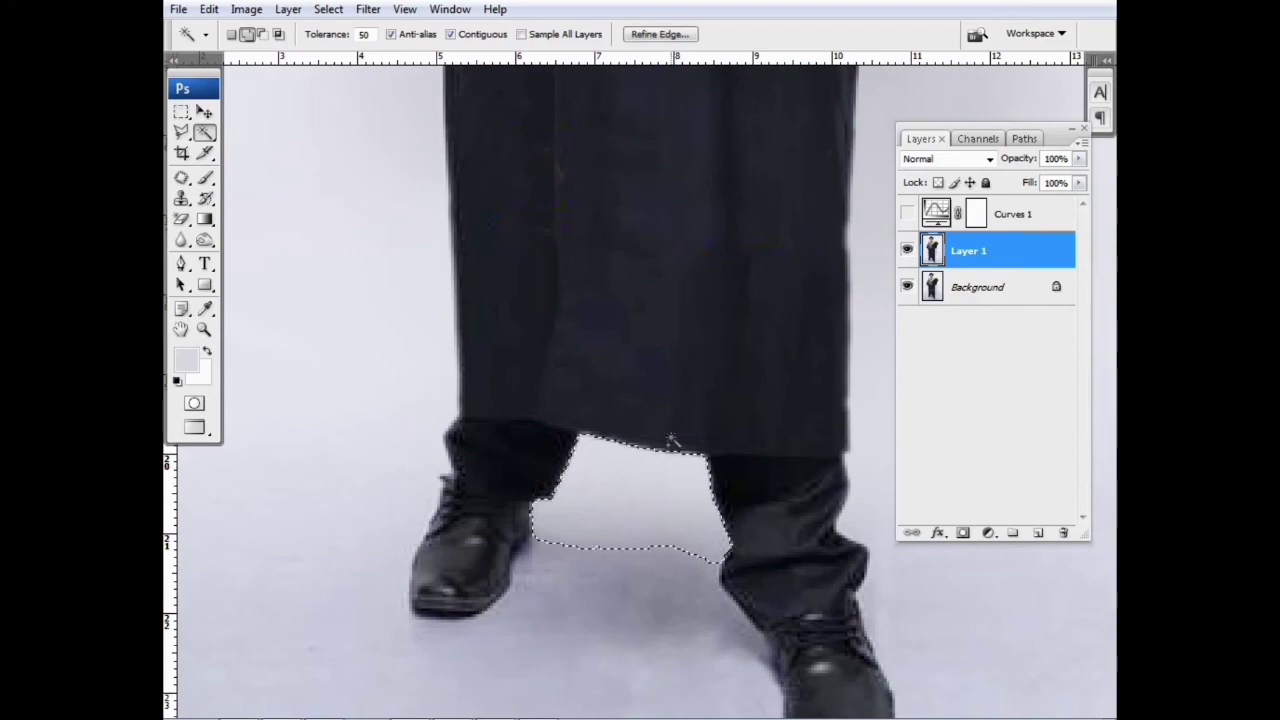
{"action": "key", "text": "m"}
{"action": "right_click", "coordinate": [662, 313]}
{"action": "left_click", "coordinate": [737, 362]}
{"action": "key", "text": "Return"}
- Sample the light backdrop colour and paint over the gap between the trouser legs with an 80-pixel brush at 20% opacity
{"action": "key", "text": "b"}
{"action": "left_click", "coordinate": [389, 366], "text": "alt"}
{"action": "key", "text": "bracketleft"}
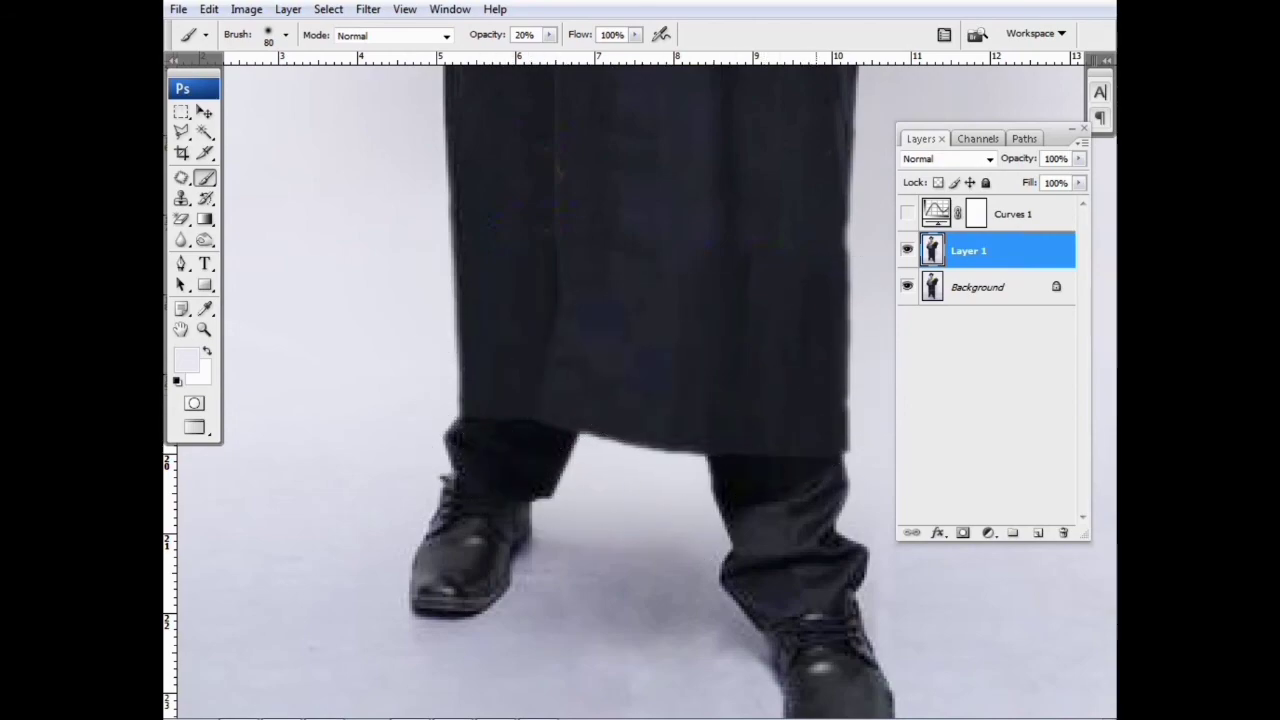
- Toggle Layer 1 repeatedly at full view to check the finished retouch against the original photo
{"action": "key", "text": "ctrl+0"}
{"action": "left_click", "coordinate": [901, 248]}
{"action": "left_click", "coordinate": [907, 247]}
{"action": "left_click", "coordinate": [907, 247]}
{"action": "left_click", "coordinate": [907, 247]}
{"action": "left_click", "coordinate": [907, 247]}
{"action": "left_click", "coordinate": [907, 247]}
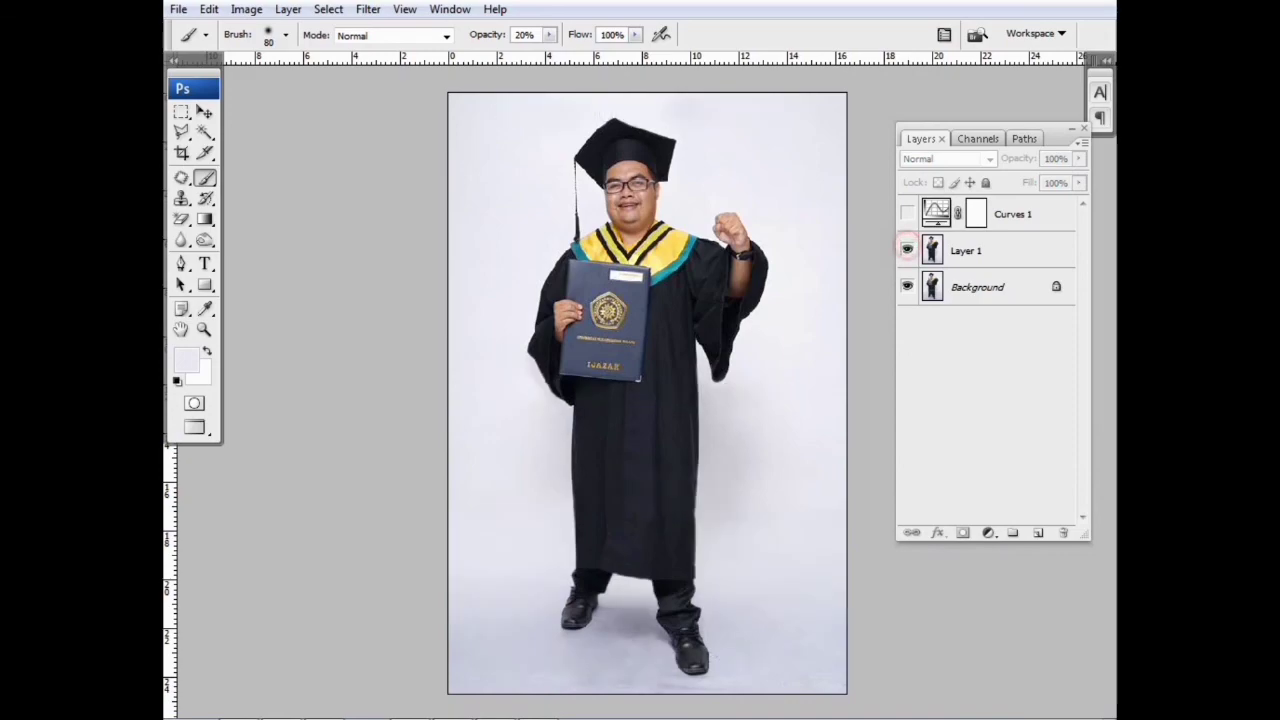
- Merge the visible layers and save the photo as a JPEG named 4r (10)a
{"action": "key", "text": "ctrl+shift+e"}
{"action": "key", "text": "ctrl+shift+s"}
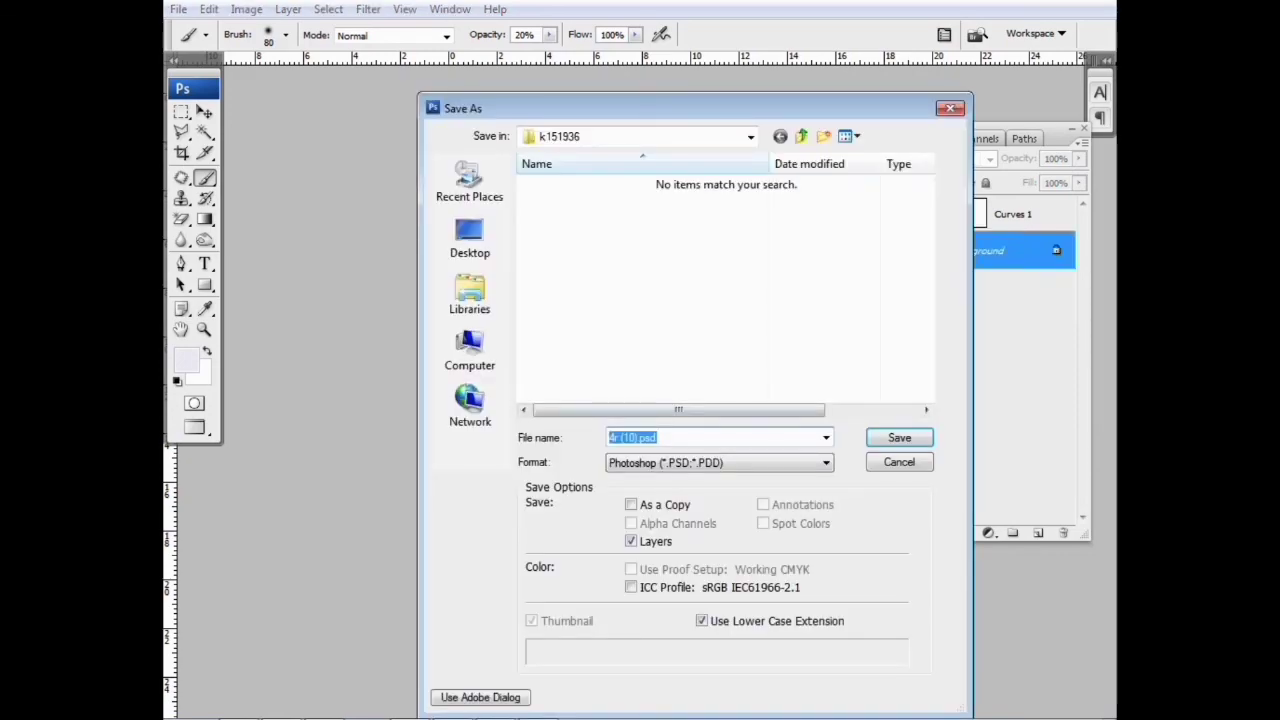
{"action": "key", "text": "Tab"}
{"action": "key", "text": "Down"}
{"action": "key", "text": "Down"}
{"action": "key", "text": "Down"}
{"action": "key", "text": "Down"}
{"action": "key", "text": "Down"}
{"action": "key", "text": "Down"}
{"action": "key", "text": "Down"}
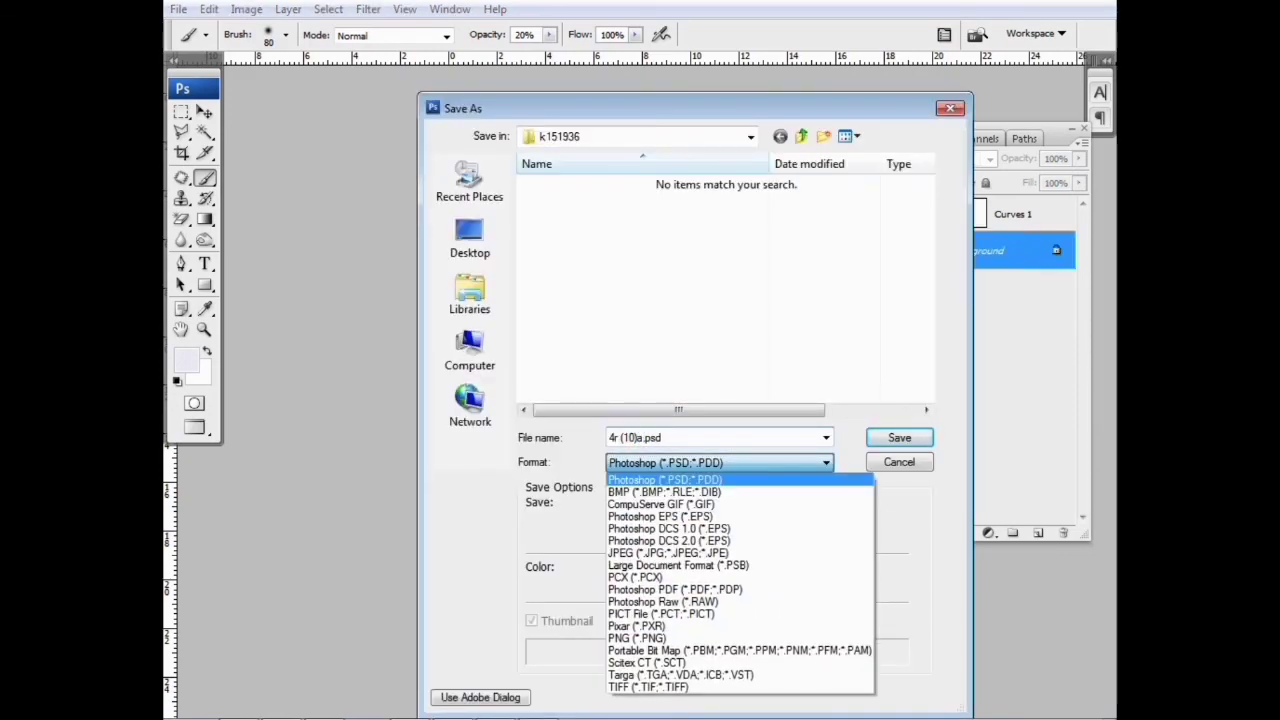
{"action": "key", "text": "Return"}
{"action": "key", "text": "Return"}
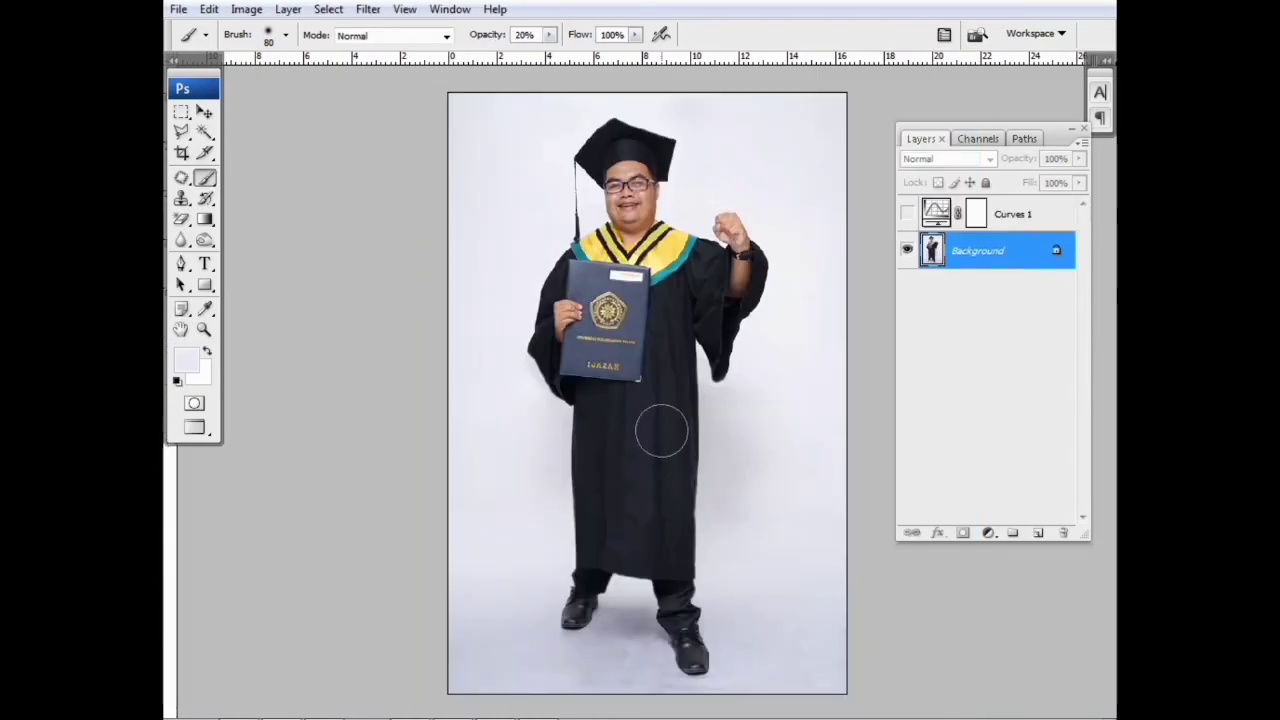
- Switch to the photo folder in Windows Explorer and open the original 4r (10).jpg in Windows Photo Viewer
{"action": "left_click", "coordinate": [325, 707]}
{"action": "right_click", "coordinate": [541, 706]}
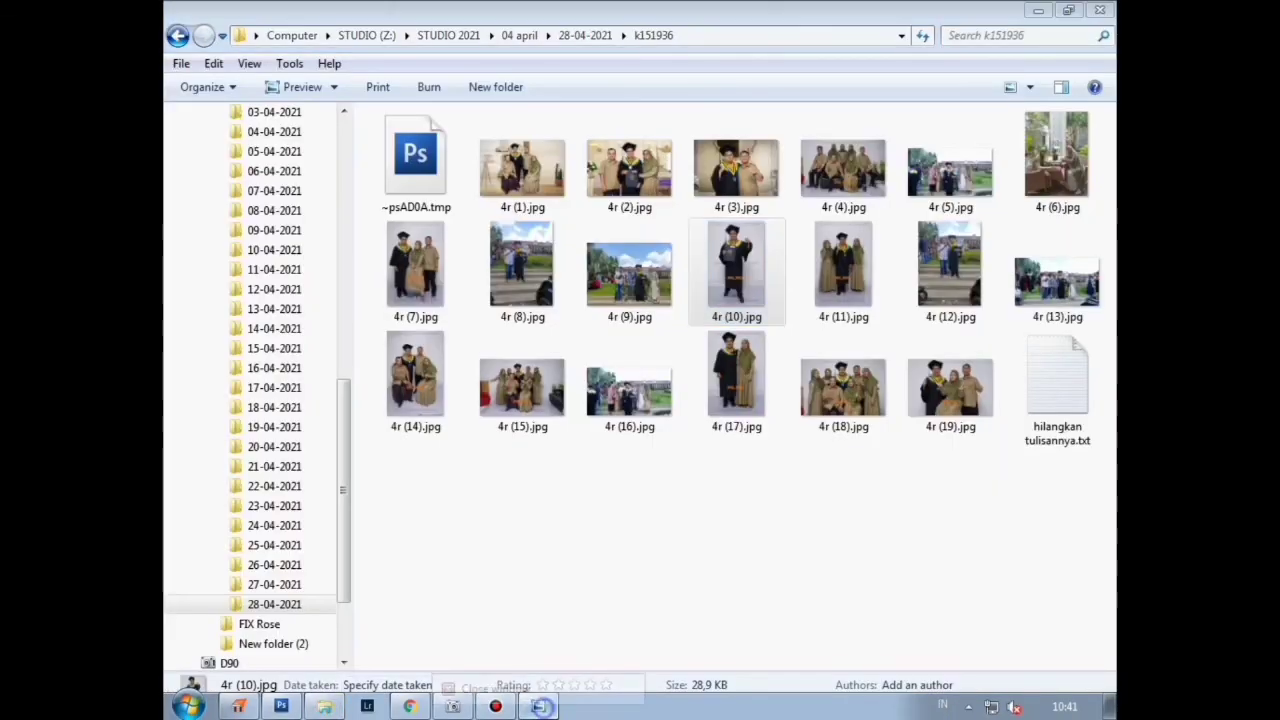
{"action": "left_click", "coordinate": [548, 675]}
{"action": "double_click", "coordinate": [637, 282]}
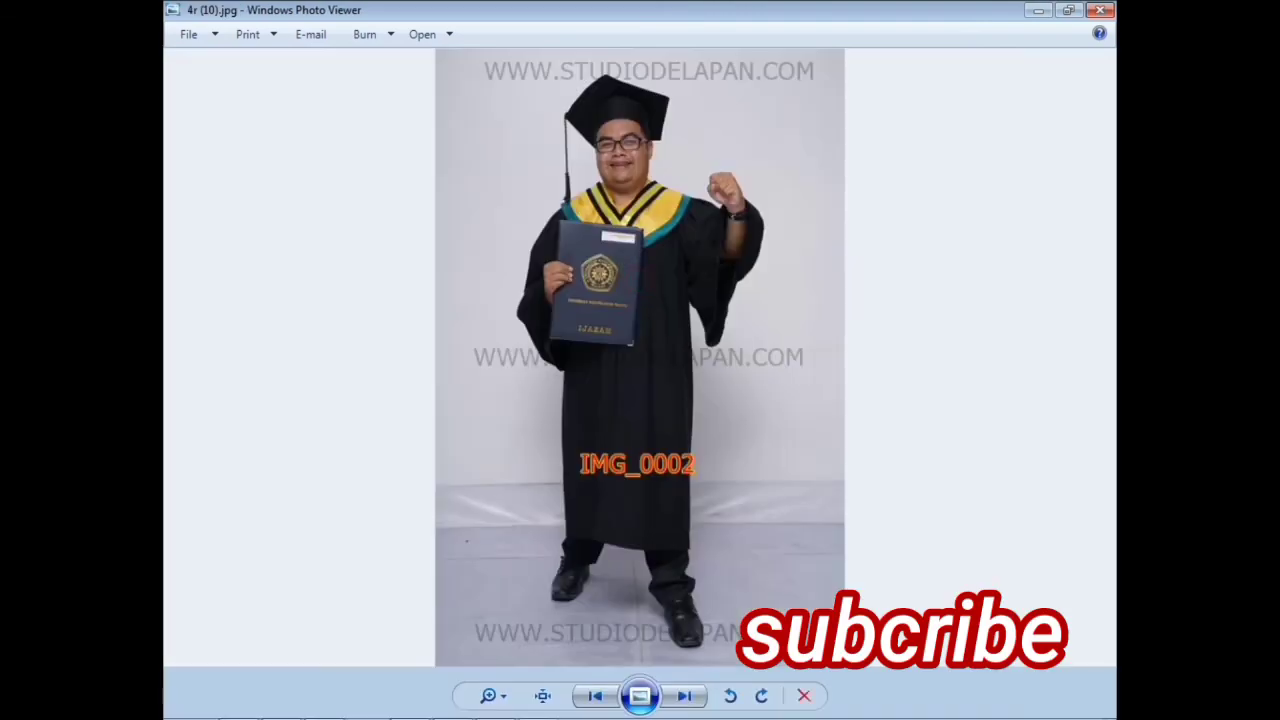